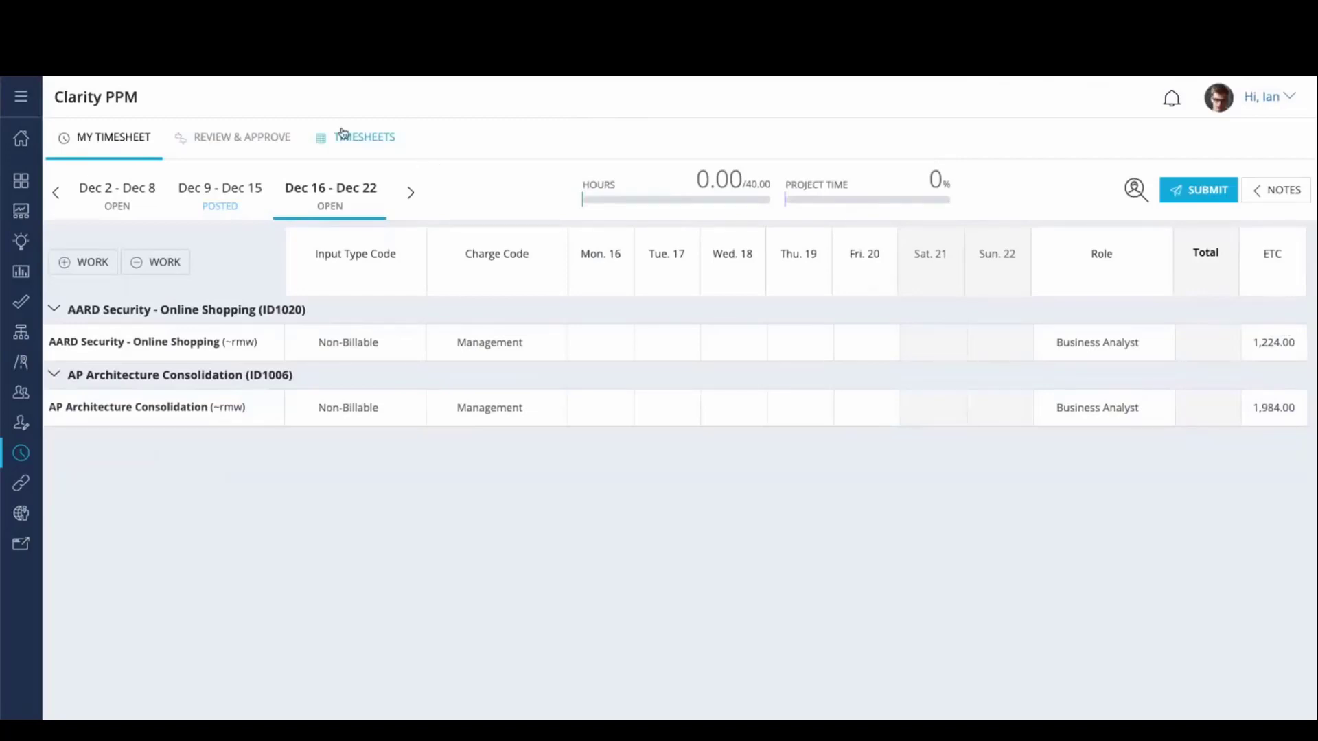
Open the Timesheets grid and look through the list of columns available for it.
{"action": "left_click", "coordinate": [365, 141]}
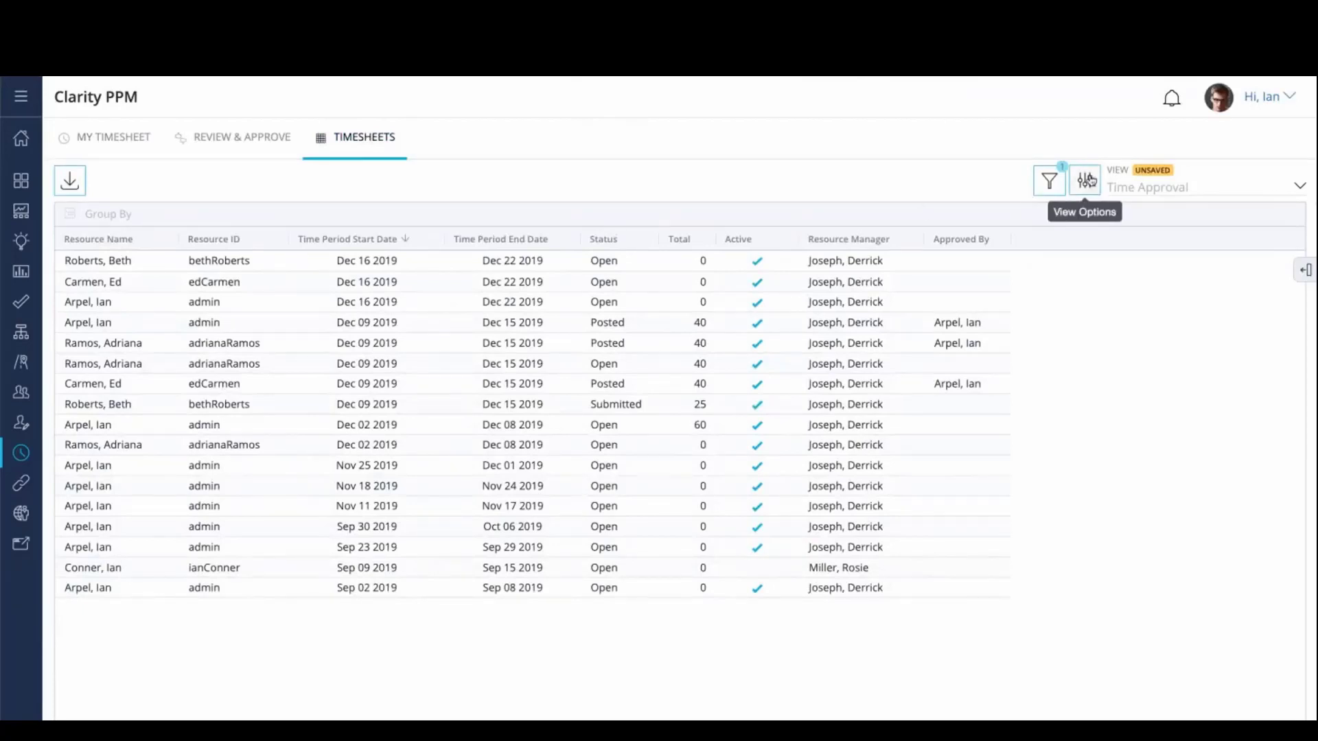
{"action": "left_click", "coordinate": [1303, 270]}
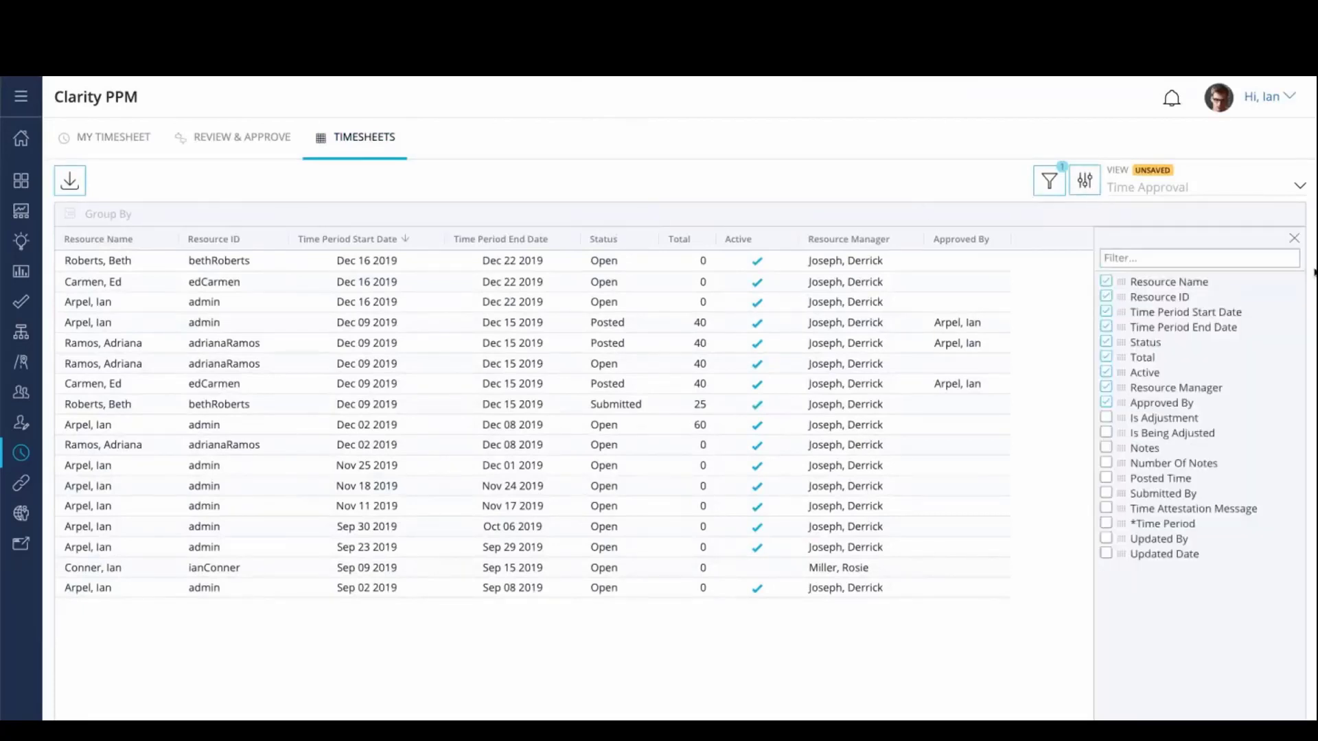
{"action": "left_click", "coordinate": [1294, 240]}
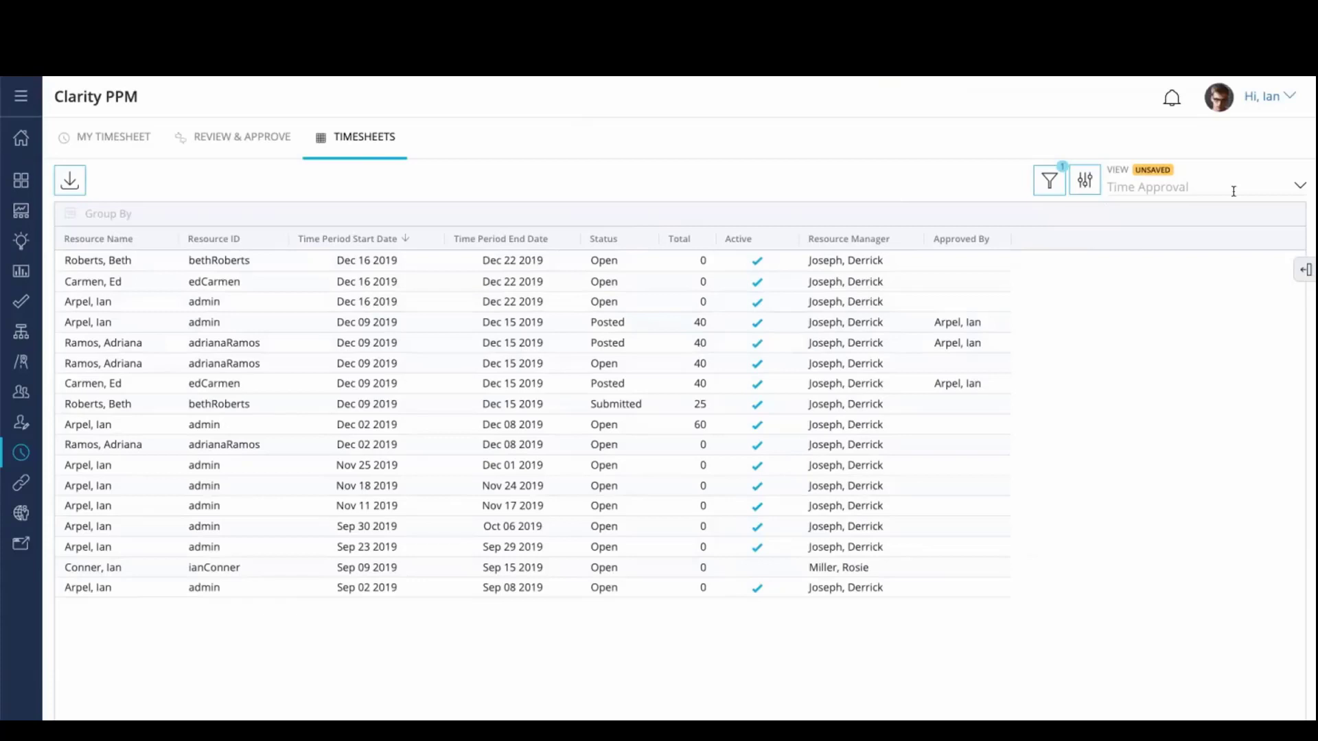
Apply the saved Time Approval view to the timesheet grid and show its filter settings.
{"action": "left_click", "coordinate": [1300, 185]}
{"action": "left_click", "coordinate": [1194, 310]}
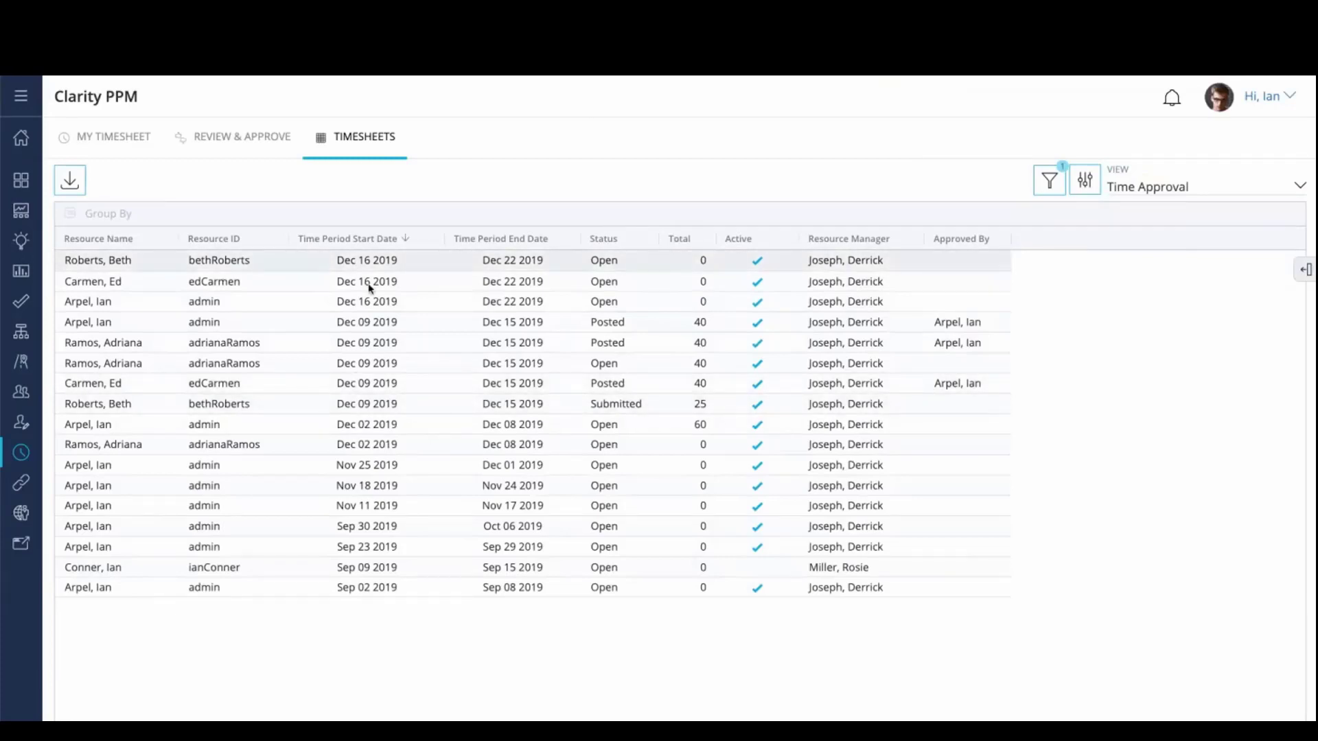
{"action": "left_click", "coordinate": [1049, 180]}
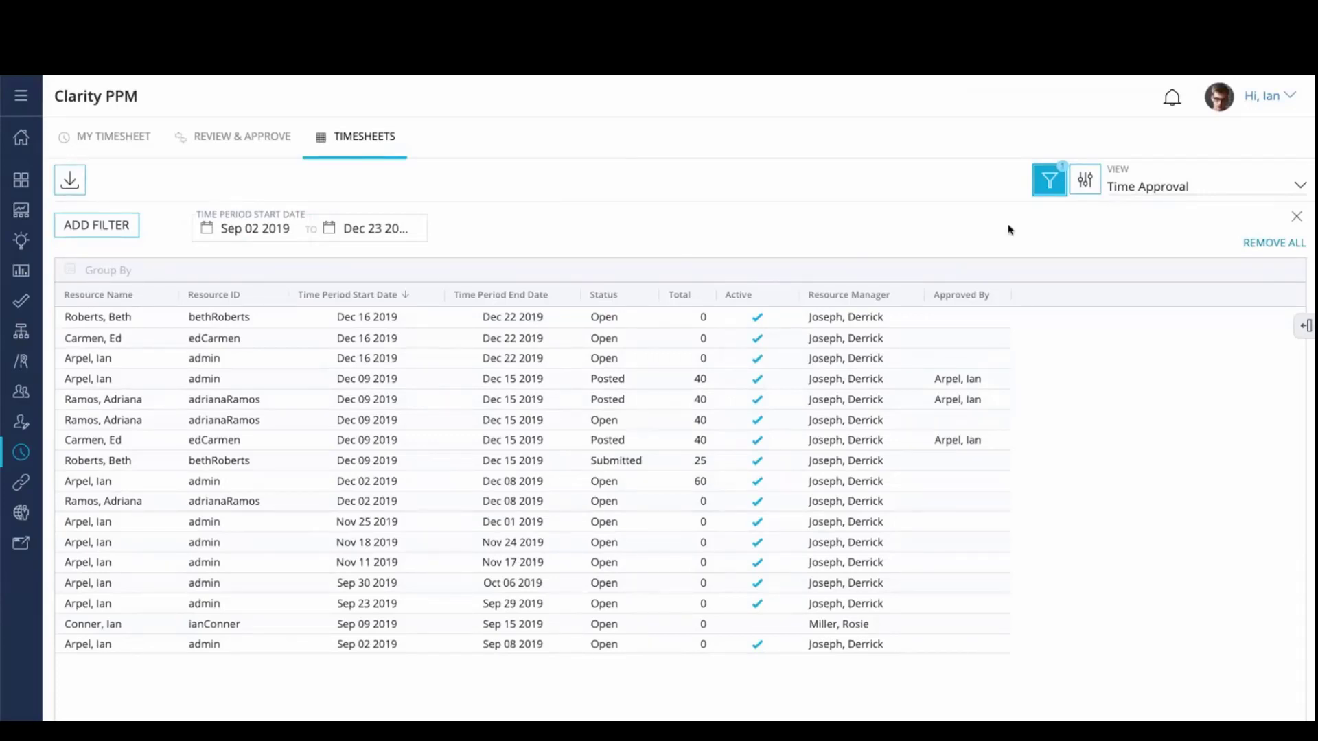
Look at the timesheets in the Adjustments view and in the Current Period view.
{"action": "left_click", "coordinate": [1299, 190]}
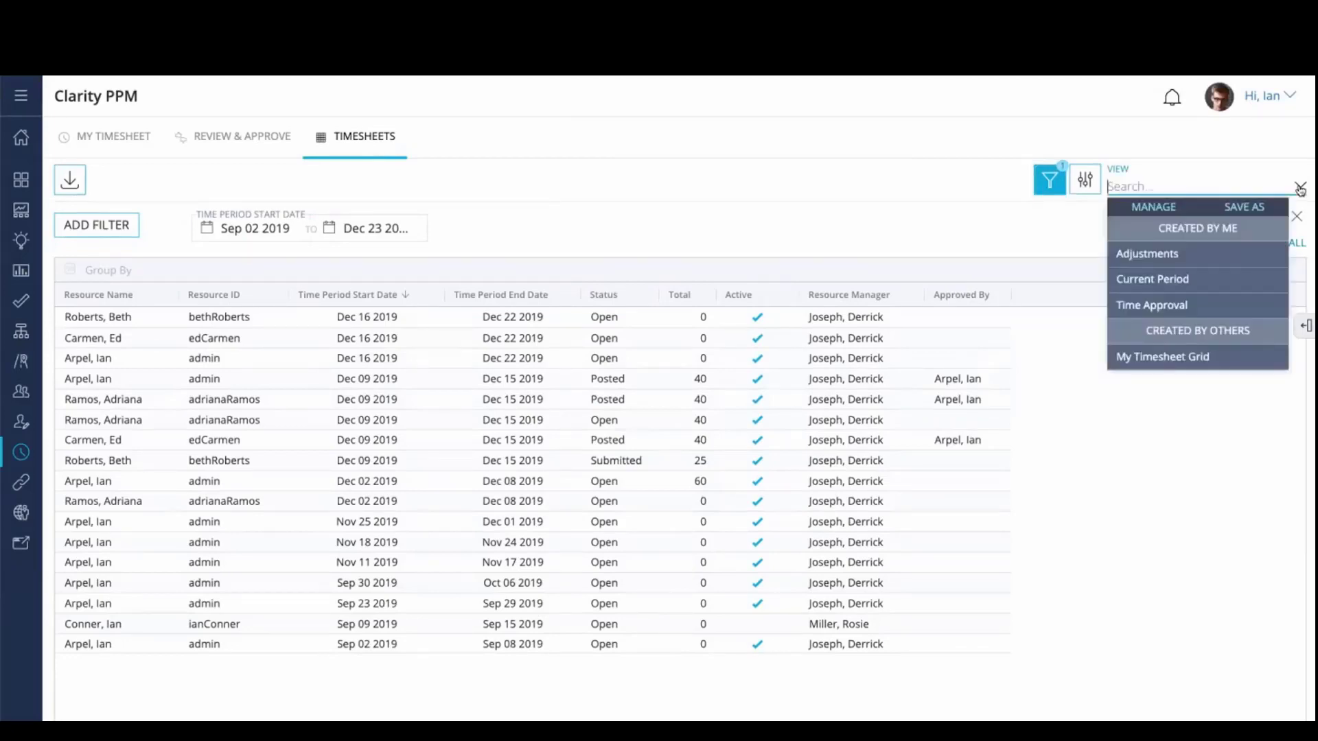
{"action": "left_click", "coordinate": [1197, 255]}
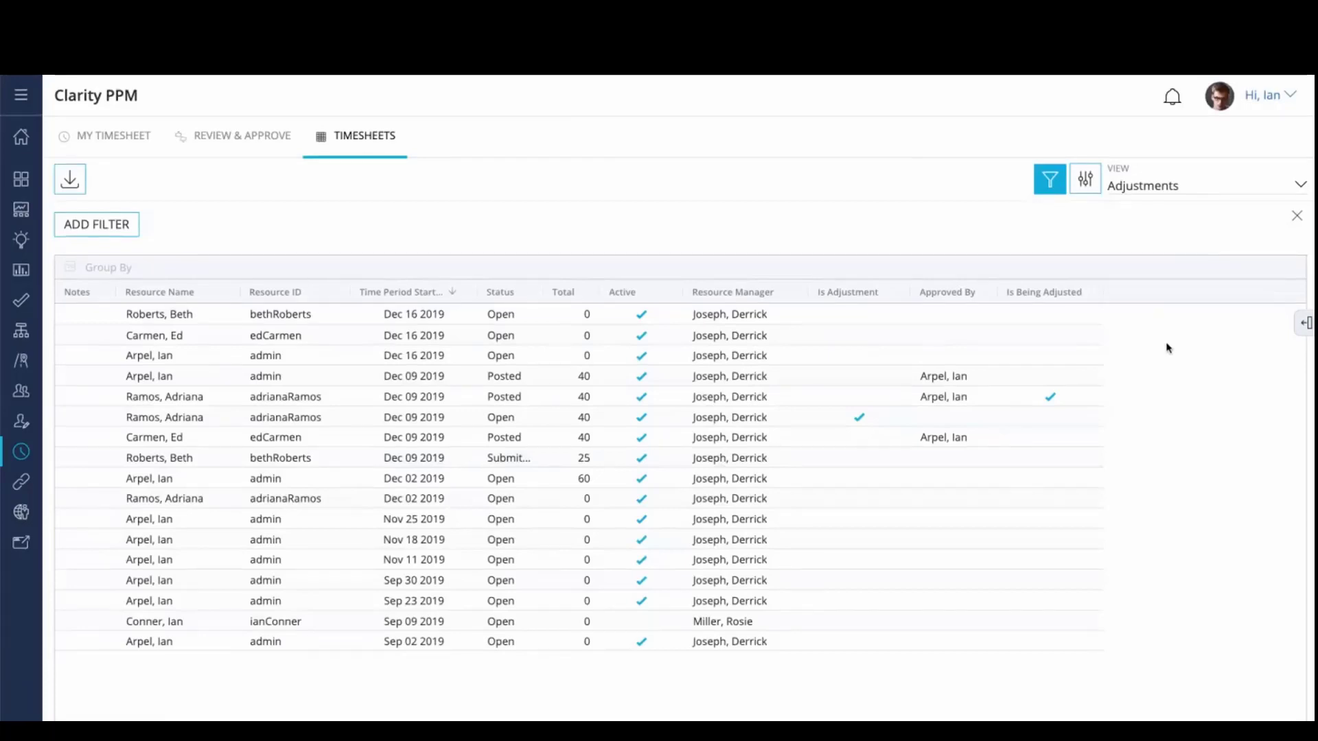
{"action": "left_click", "coordinate": [1300, 185]}
{"action": "left_click", "coordinate": [1189, 280]}
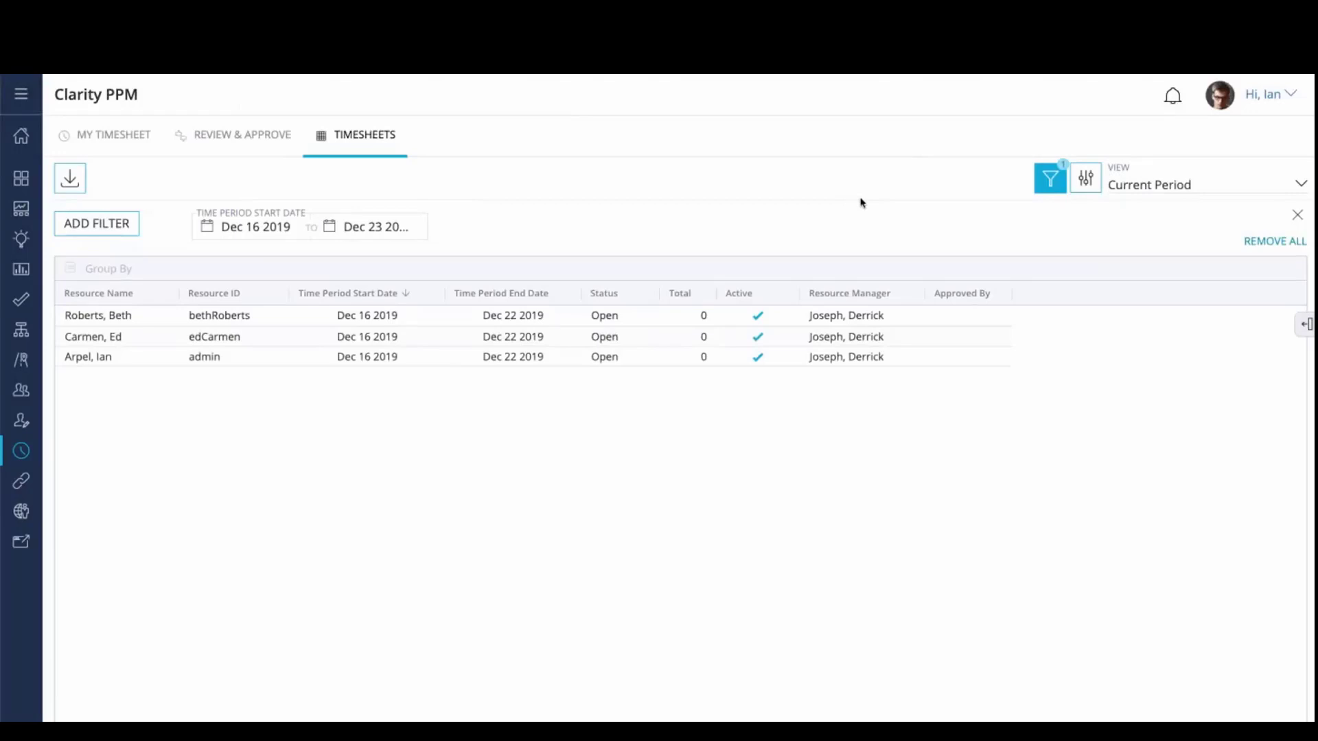
Look at the My Timesheet Grid view created by others and return to the Time Approval view.
{"action": "left_click", "coordinate": [1300, 184]}
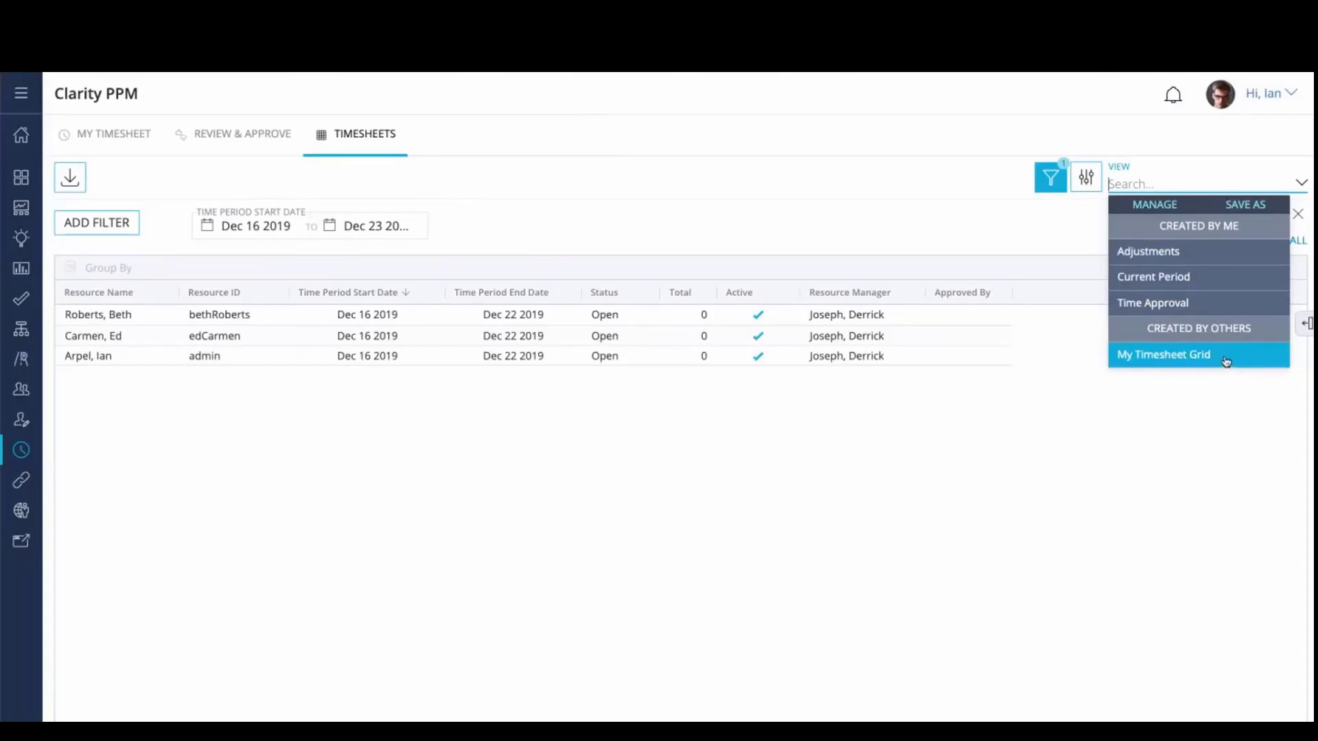
{"action": "left_click", "coordinate": [1172, 358]}
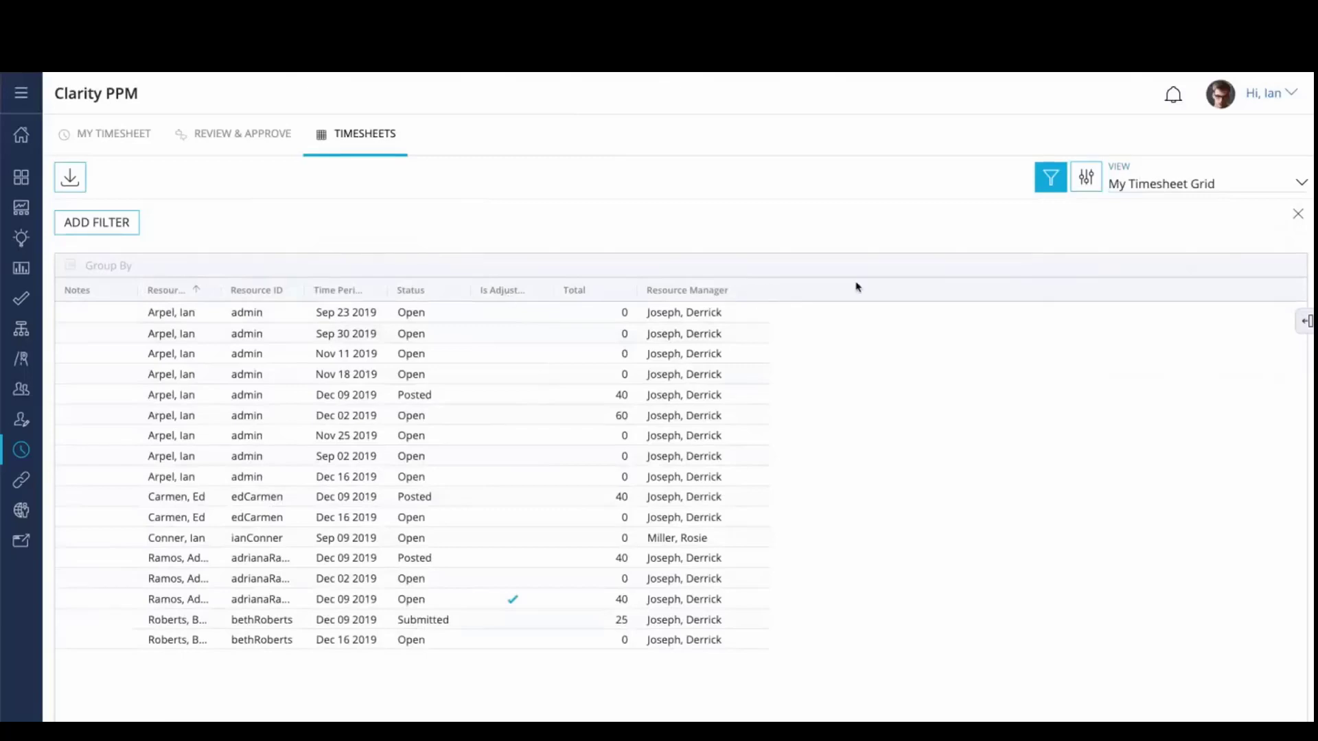
{"action": "left_click", "coordinate": [1300, 185]}
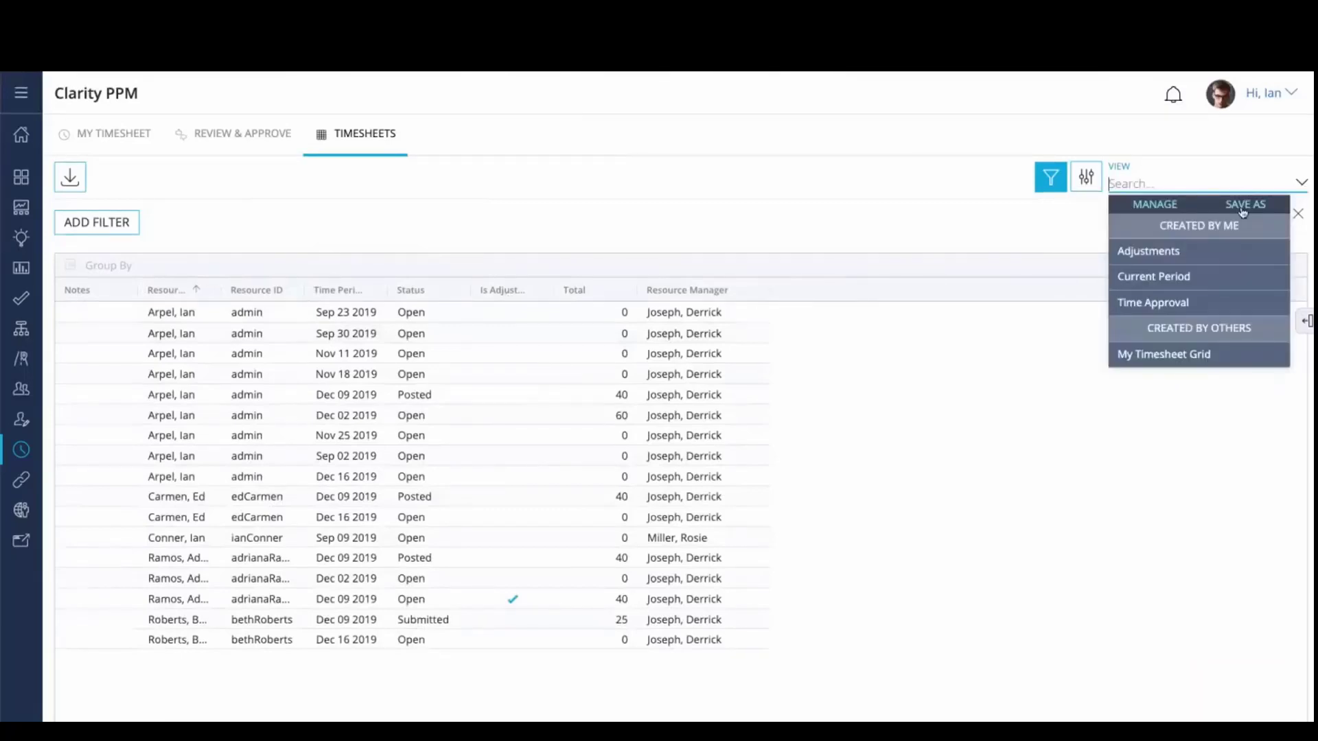
{"action": "left_click", "coordinate": [1191, 304]}
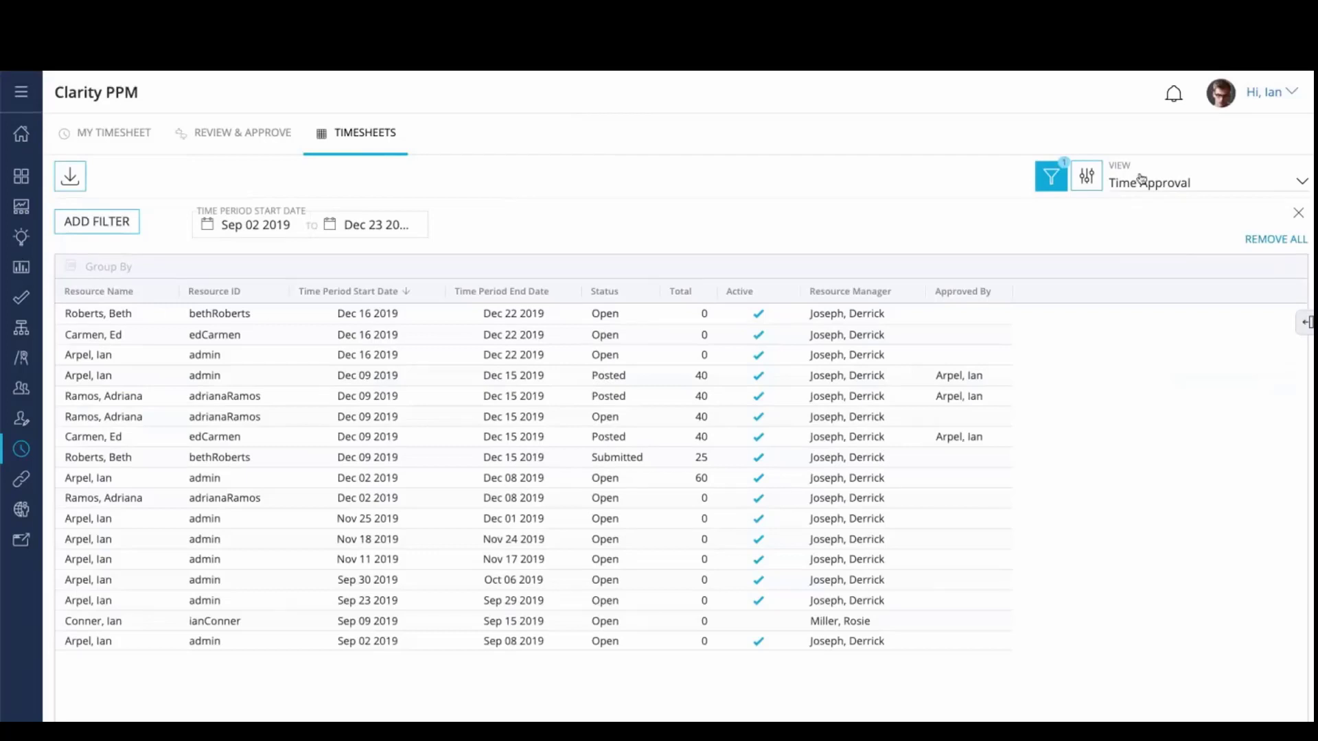
Select the submitted Dec 09 2019 timesheet, check the available grid columns and open the timesheet's details.
{"action": "left_click", "coordinate": [291, 460]}
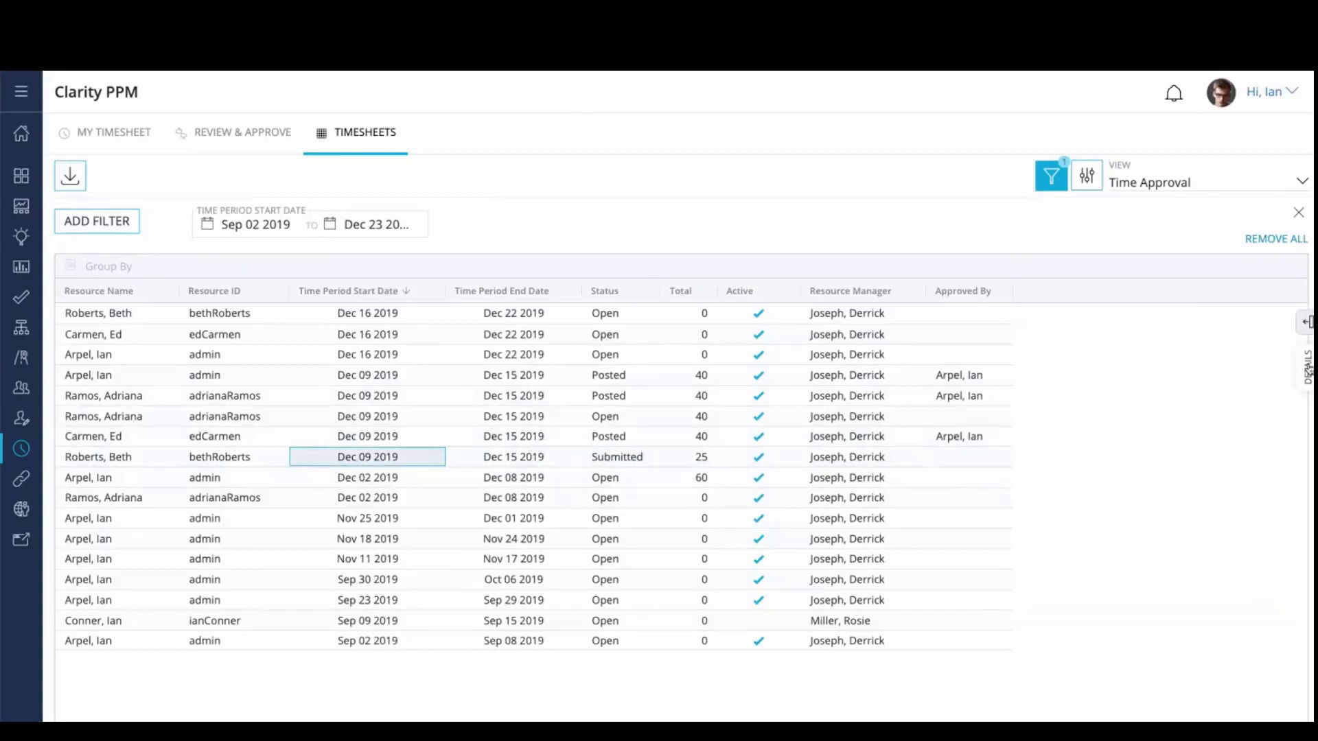
{"action": "left_click", "coordinate": [1305, 322]}
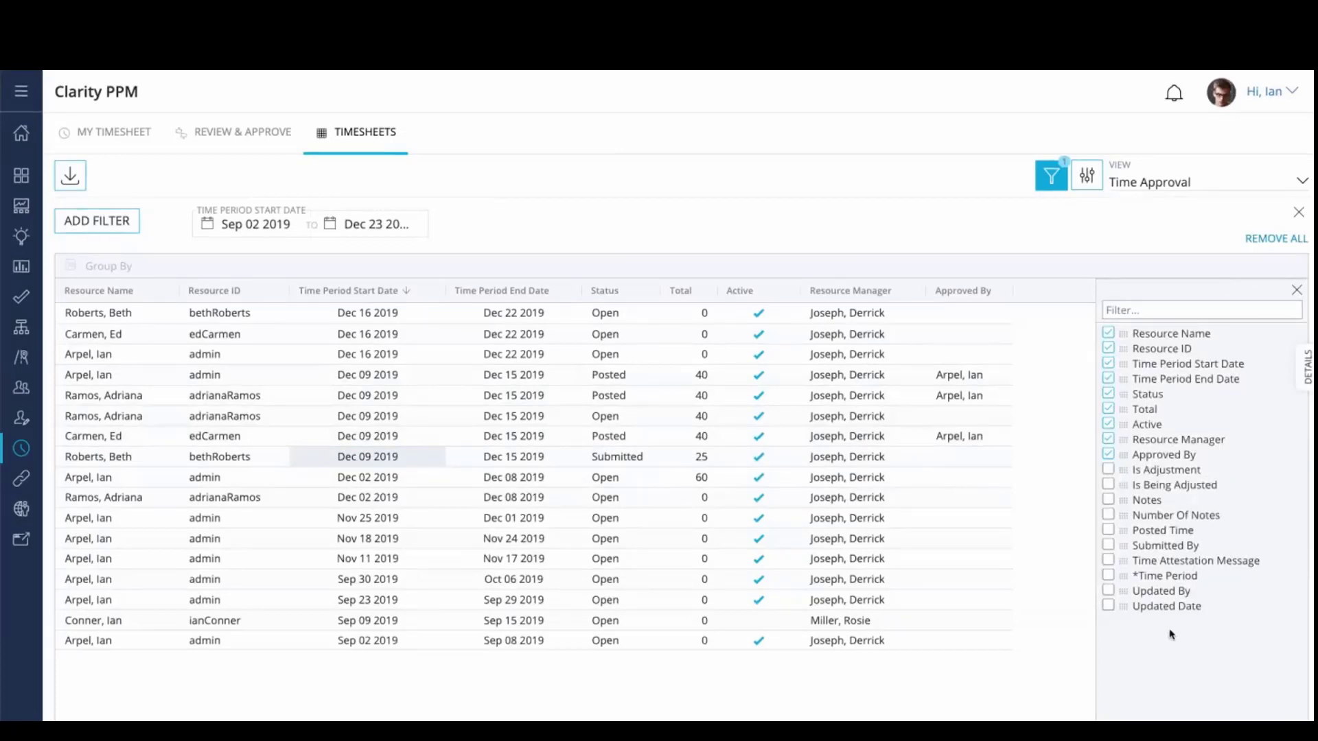
{"action": "left_click", "coordinate": [1297, 292]}
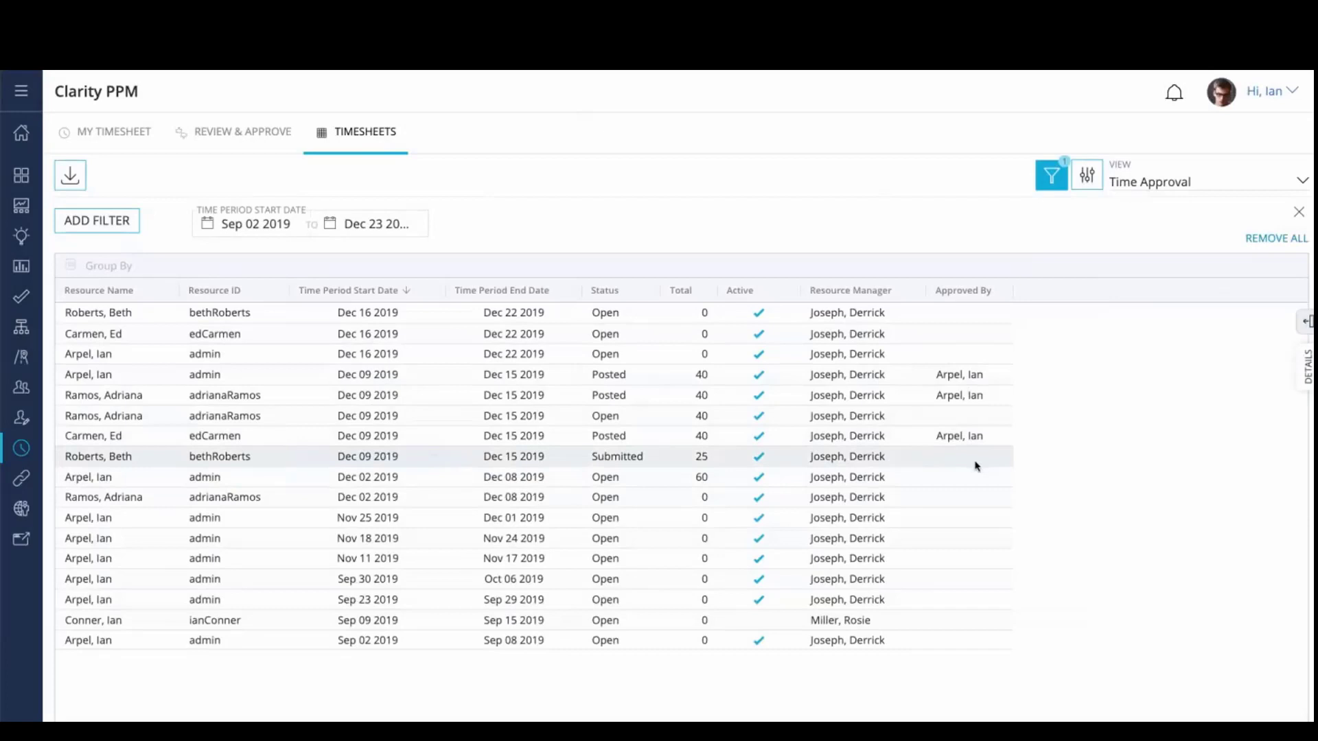
{"action": "left_click", "coordinate": [1308, 375]}
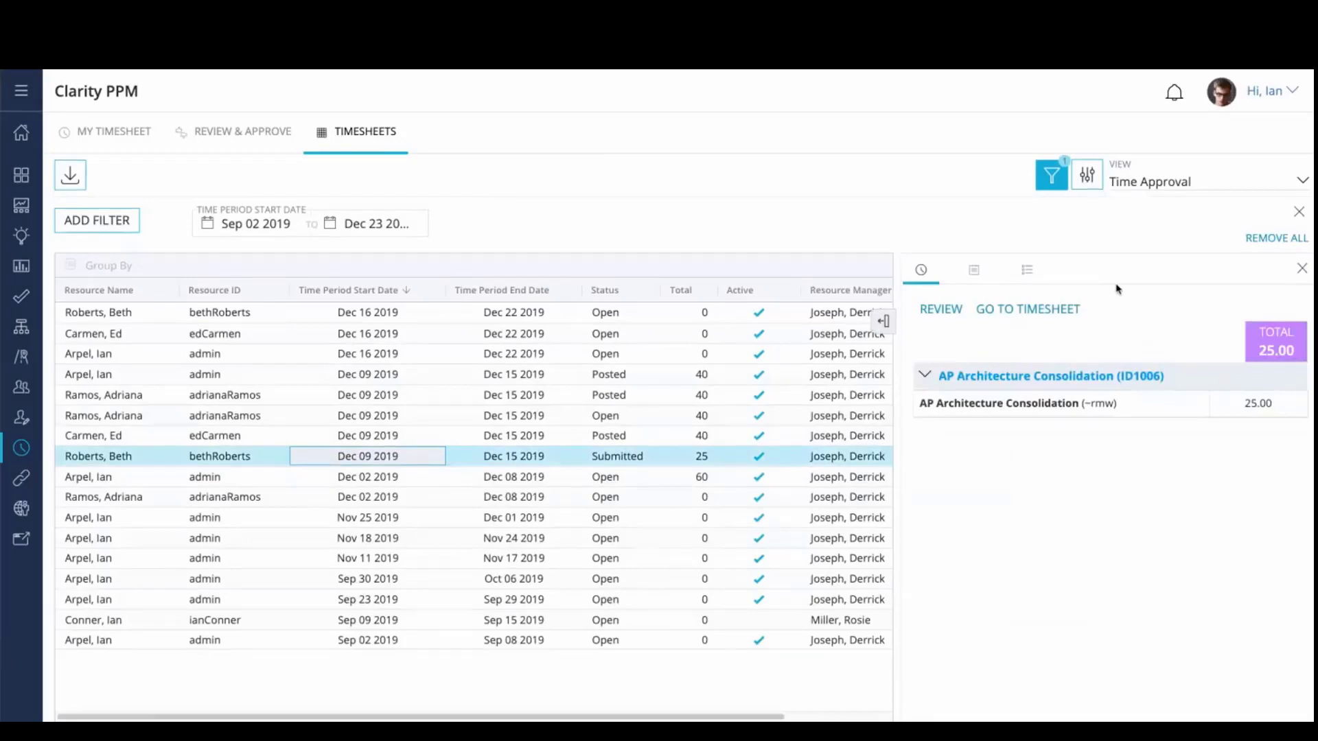
Examine the selected timesheet's detail fields and the fields that can be configured for them.
{"action": "left_click", "coordinate": [1025, 269]}
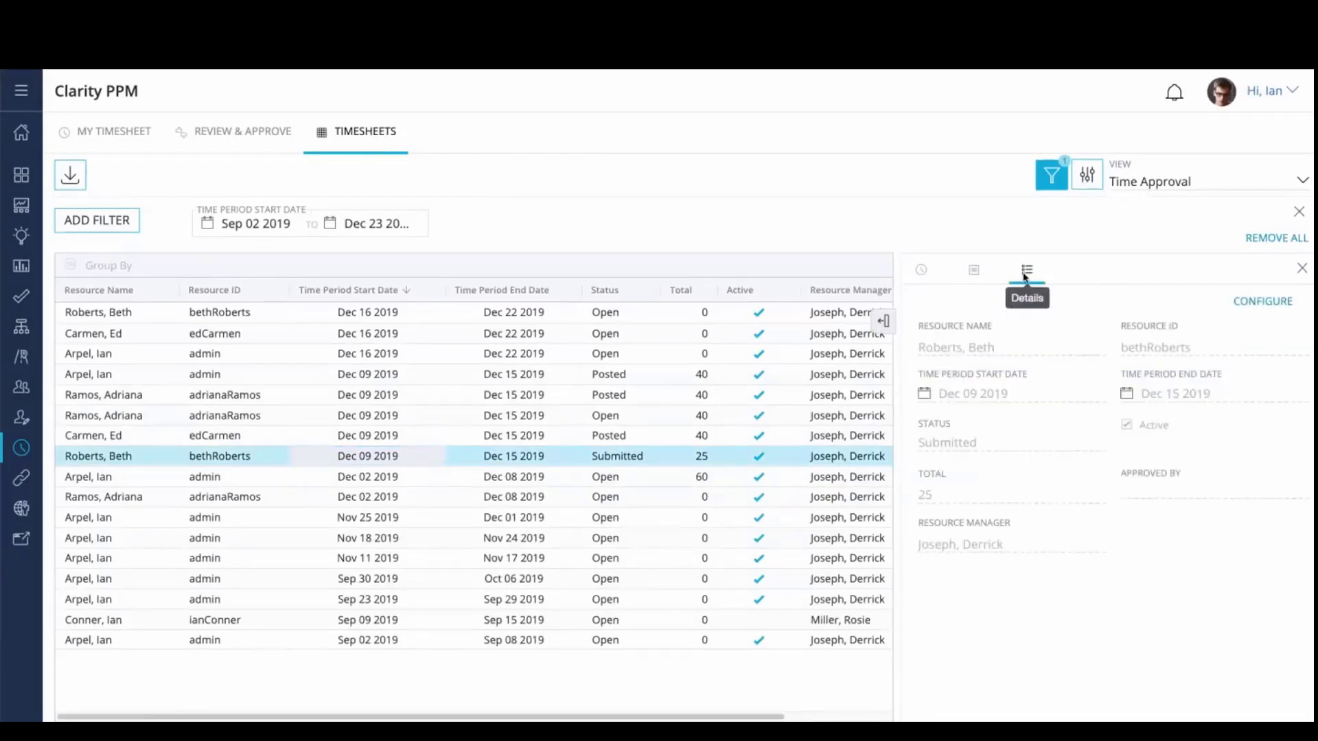
{"action": "left_click", "coordinate": [1268, 306]}
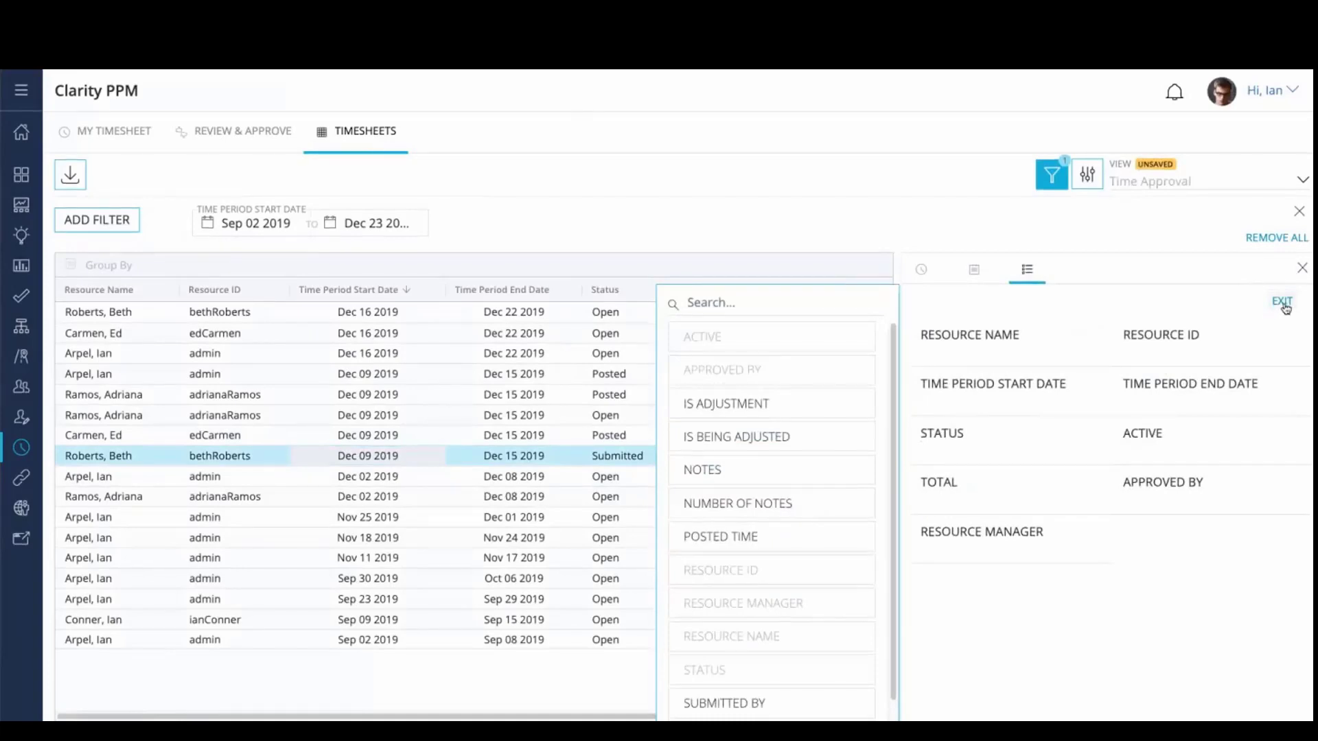
{"action": "left_click", "coordinate": [1282, 303]}
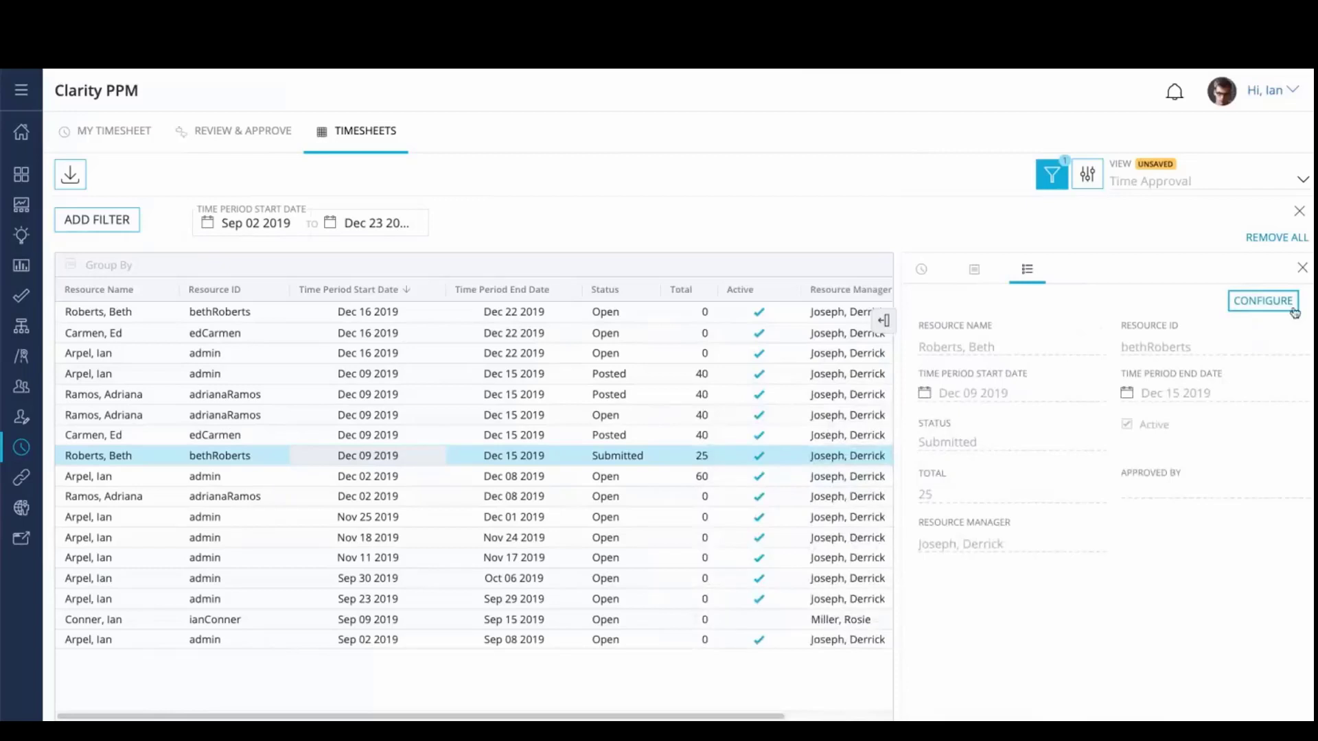
Review the submitted timesheet's daily hours from its time summary and close the review.
{"action": "left_click", "coordinate": [920, 273]}
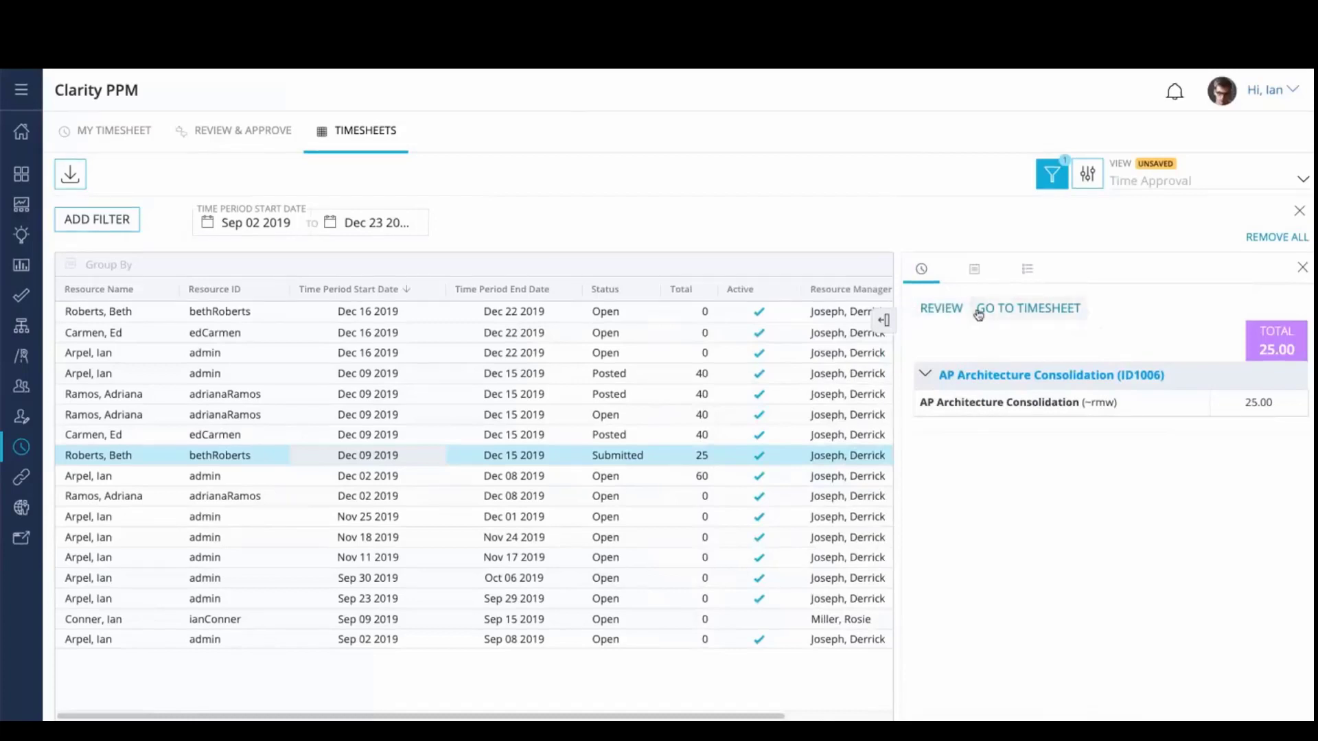
{"action": "left_click", "coordinate": [942, 308]}
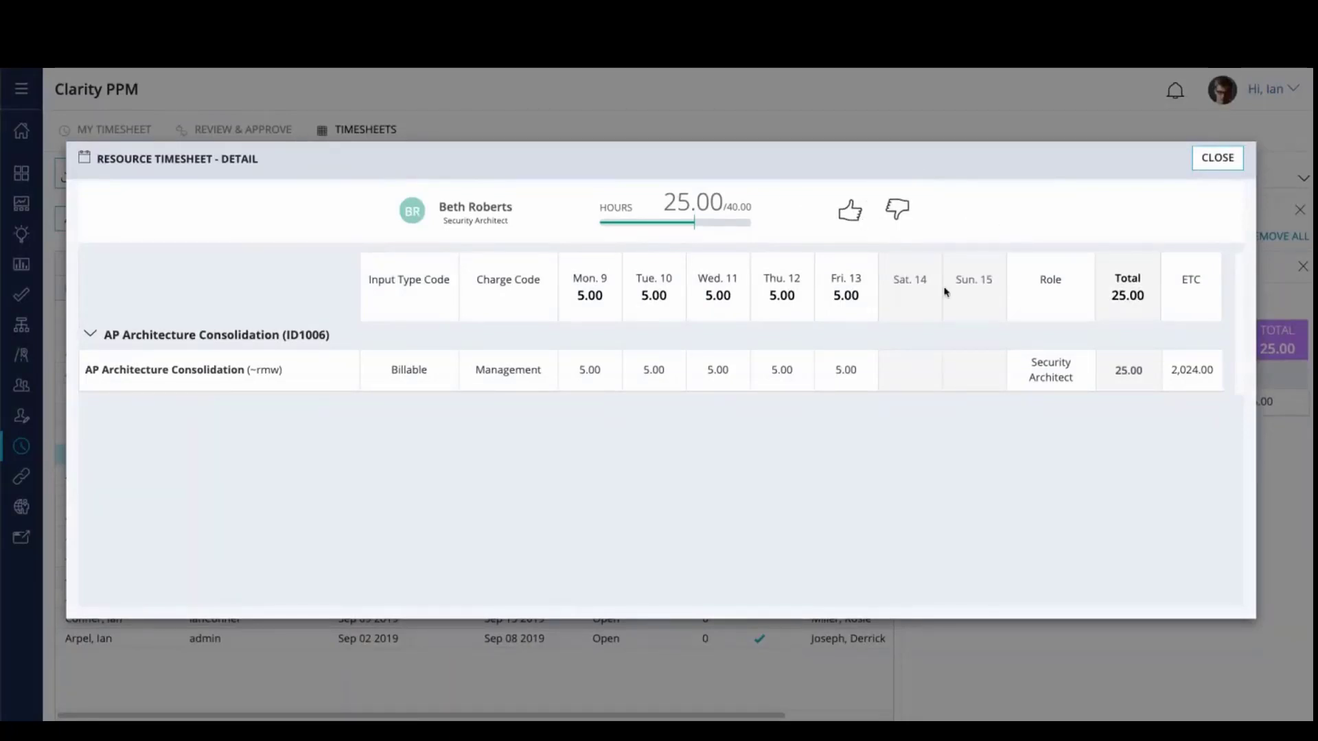
{"action": "left_click", "coordinate": [1218, 162]}
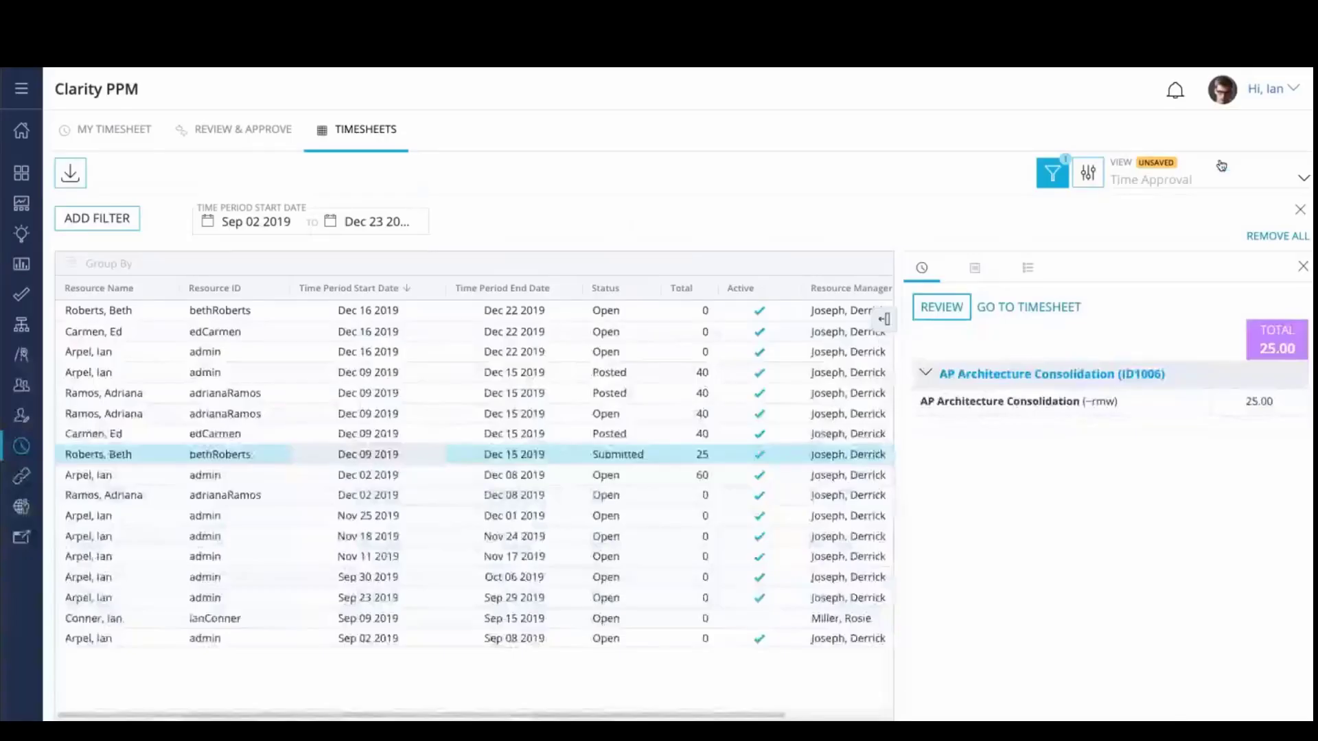
Go to the resource's full Dec 9 - Dec 15 timesheet, close it and return to the Timesheets grid.
{"action": "left_click", "coordinate": [1019, 309]}
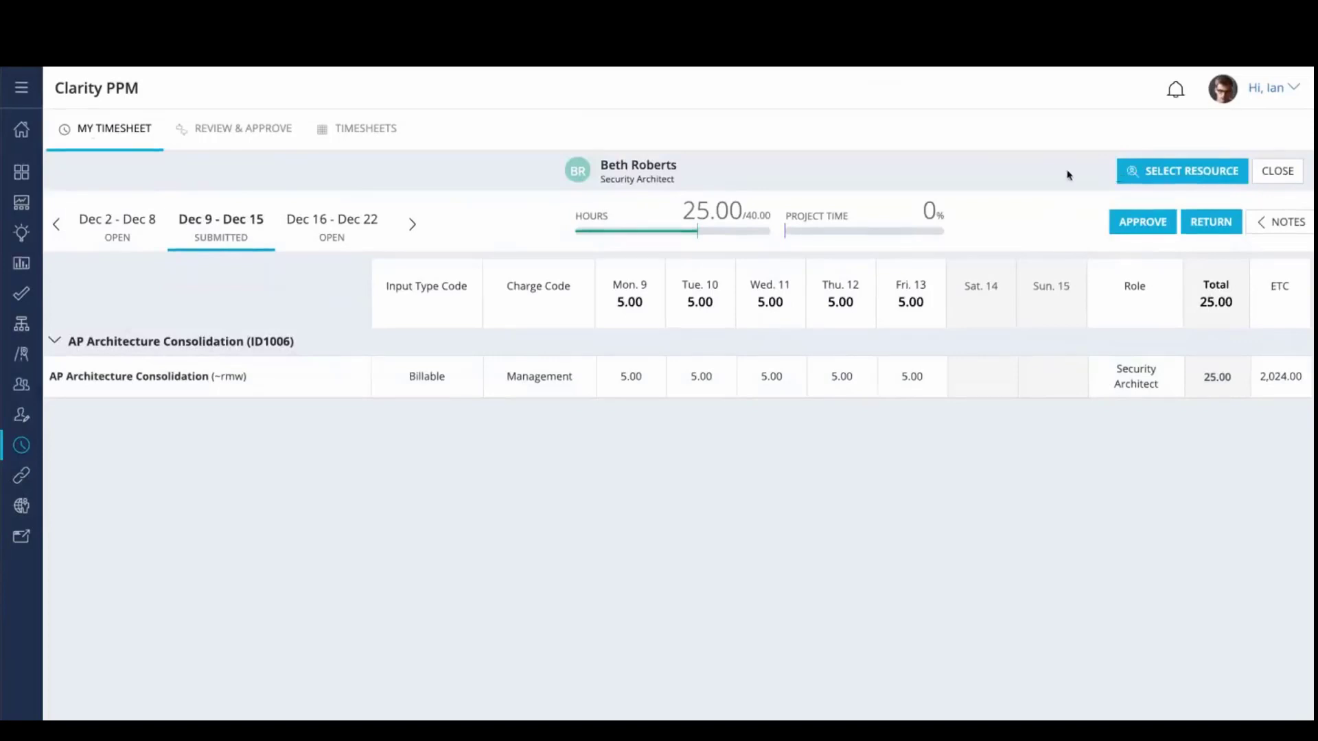
{"action": "left_click", "coordinate": [1279, 176]}
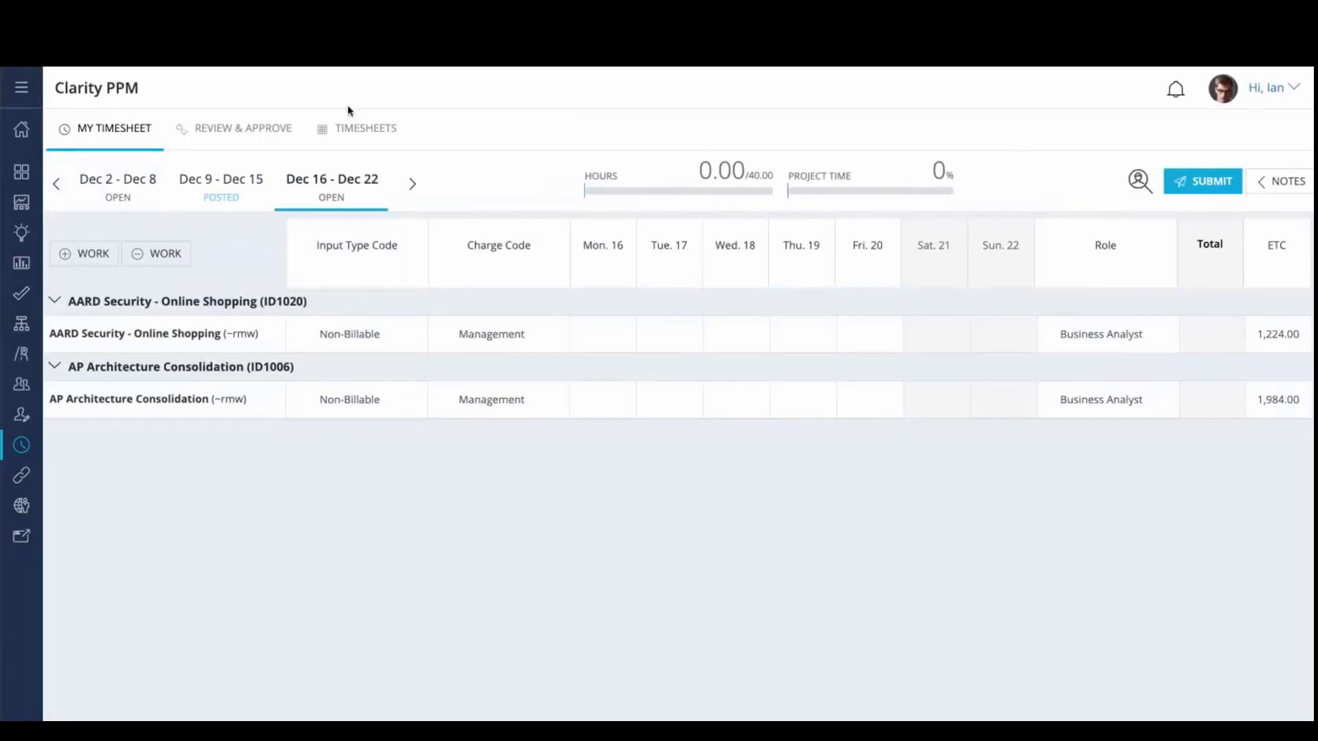
{"action": "left_click", "coordinate": [348, 130]}
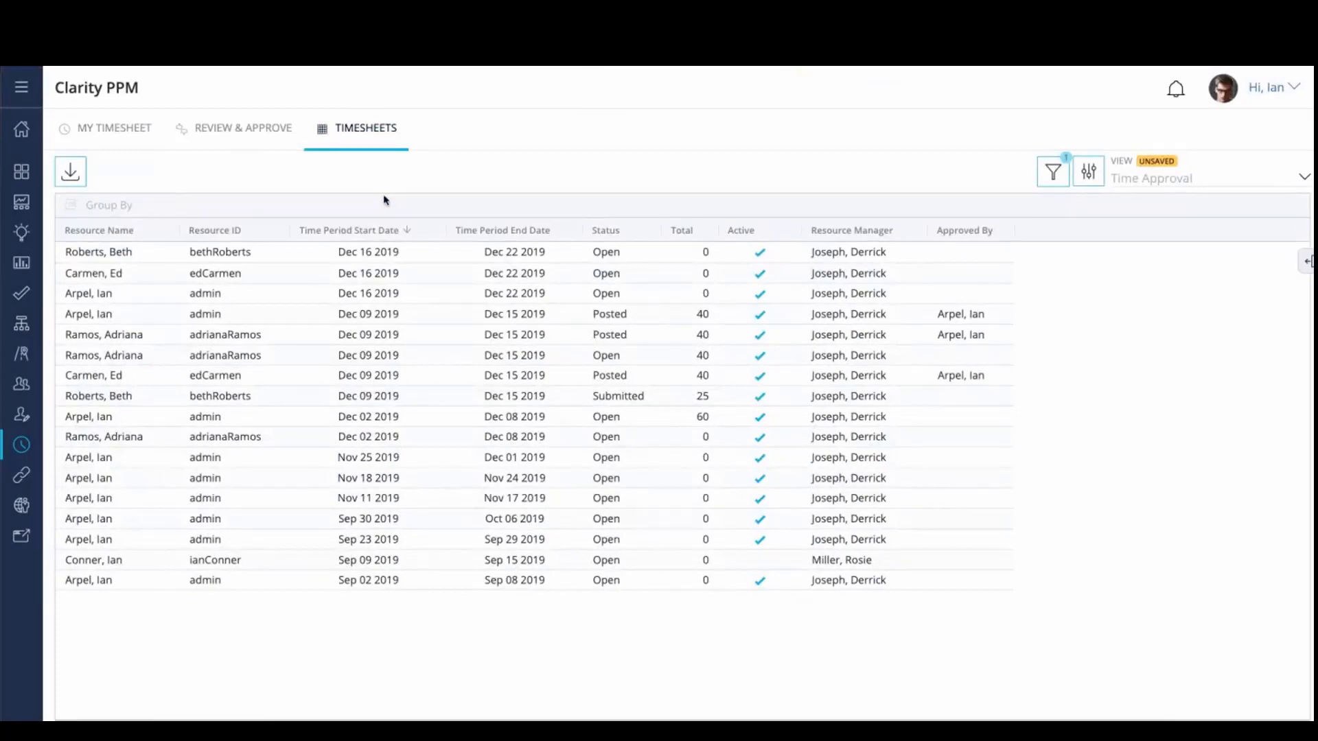
Show the Dec 9 - Dec 15 period in Review & Approve and collapse the Submitted timesheets.
{"action": "left_click", "coordinate": [240, 132]}
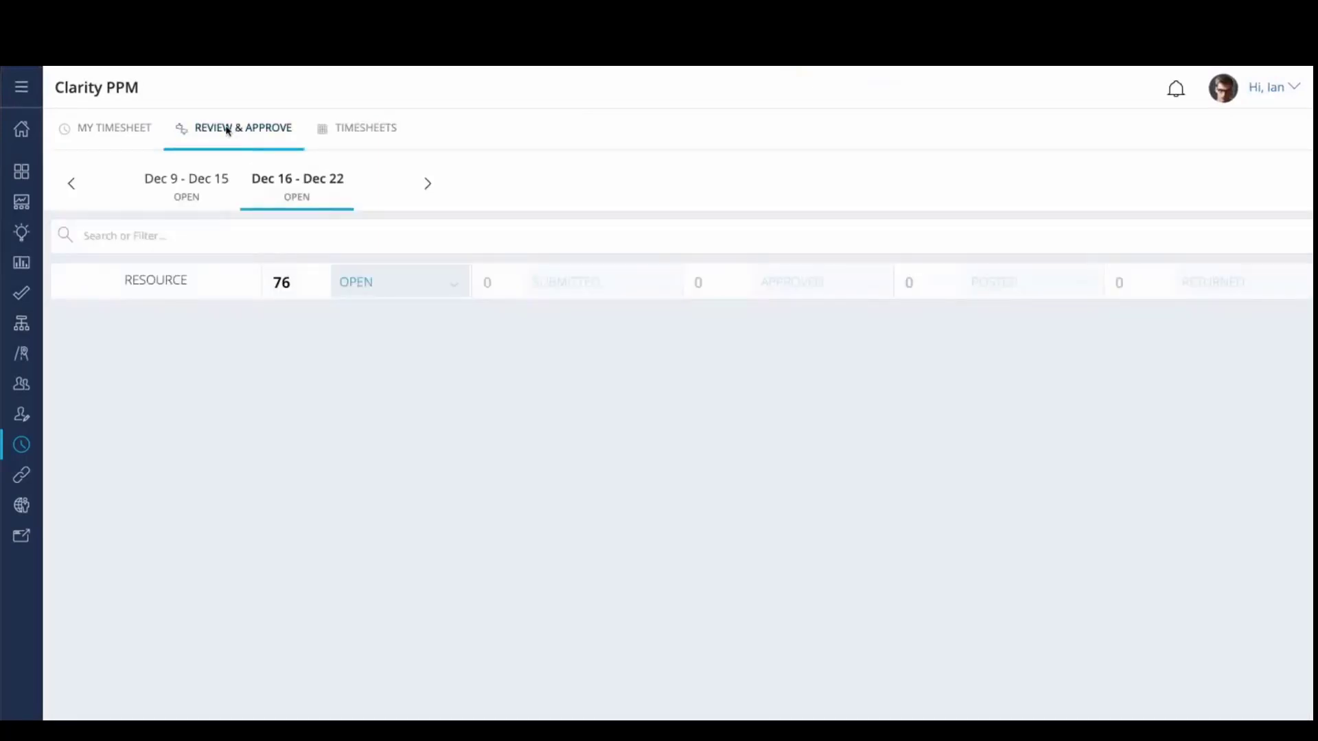
{"action": "left_click", "coordinate": [183, 182]}
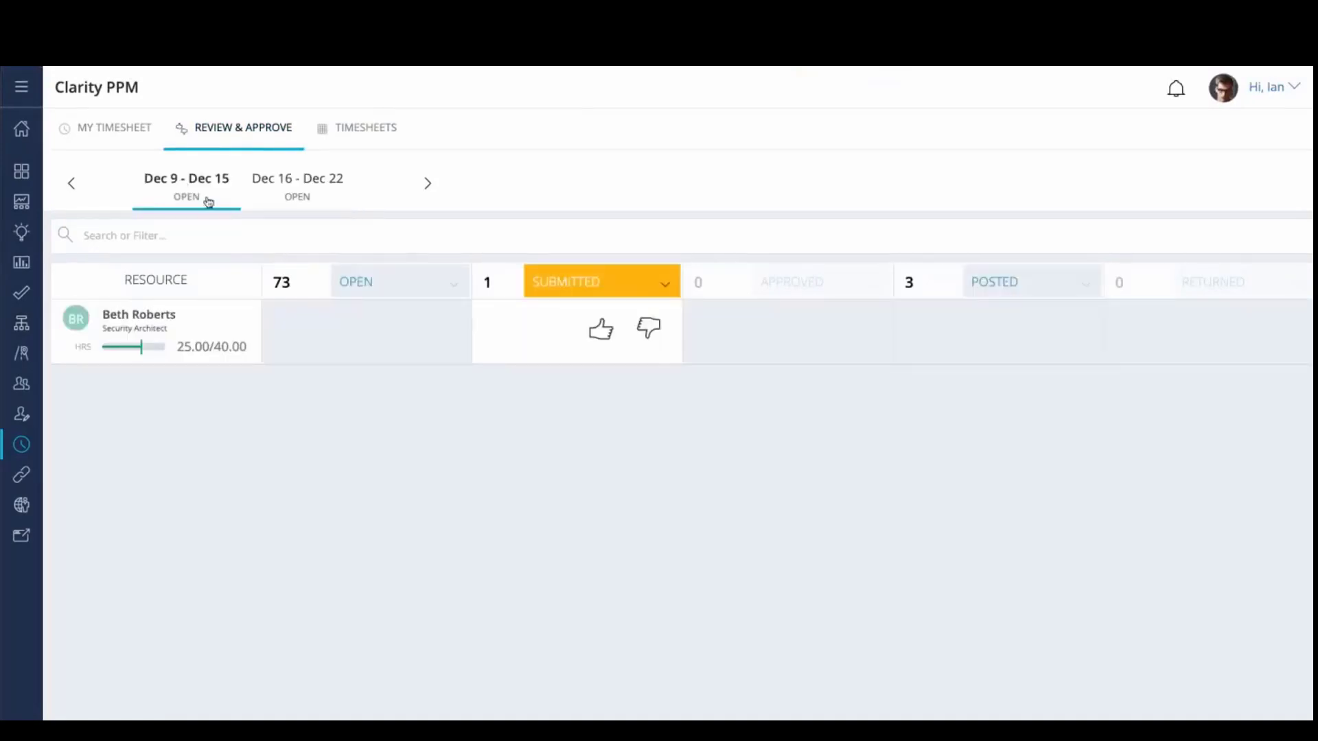
{"action": "left_click", "coordinate": [553, 295]}
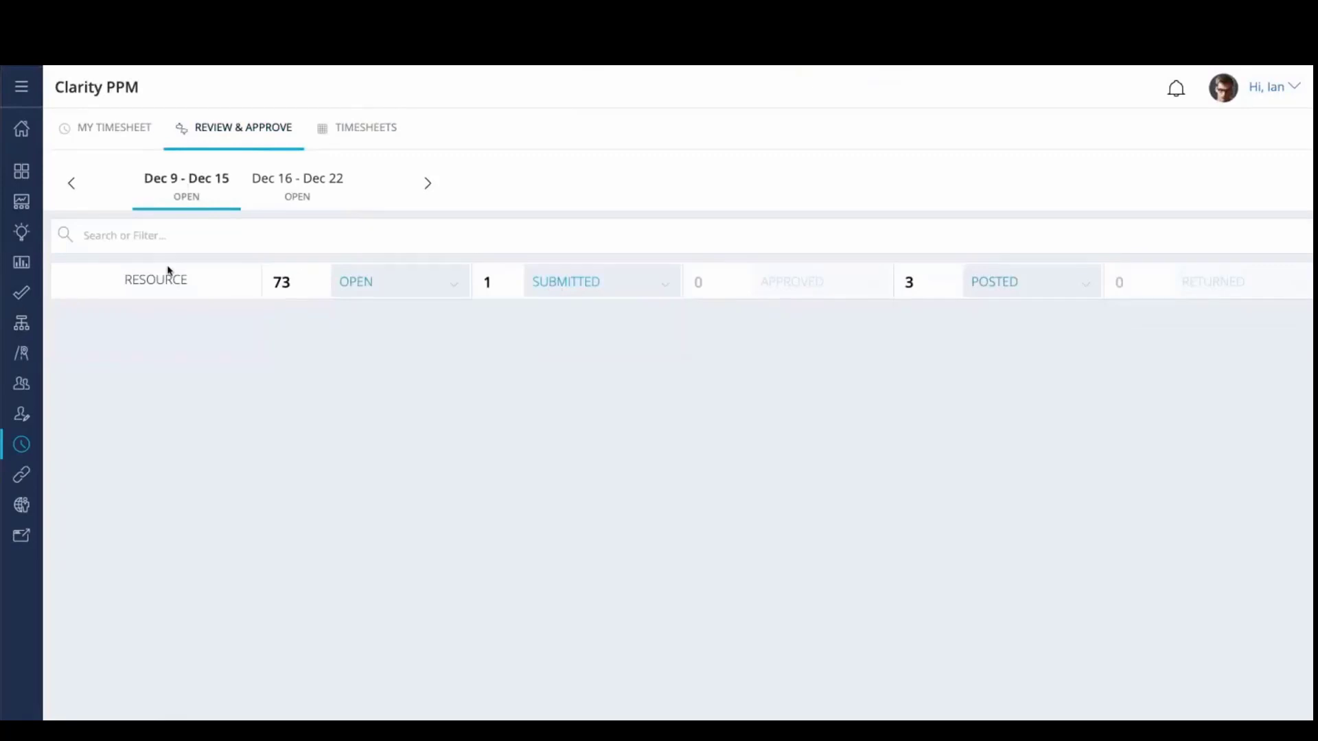
Filter the Dec 9 - Dec 15 timesheets by Resource to the security architect who submitted hours.
{"action": "left_click", "coordinate": [123, 240]}
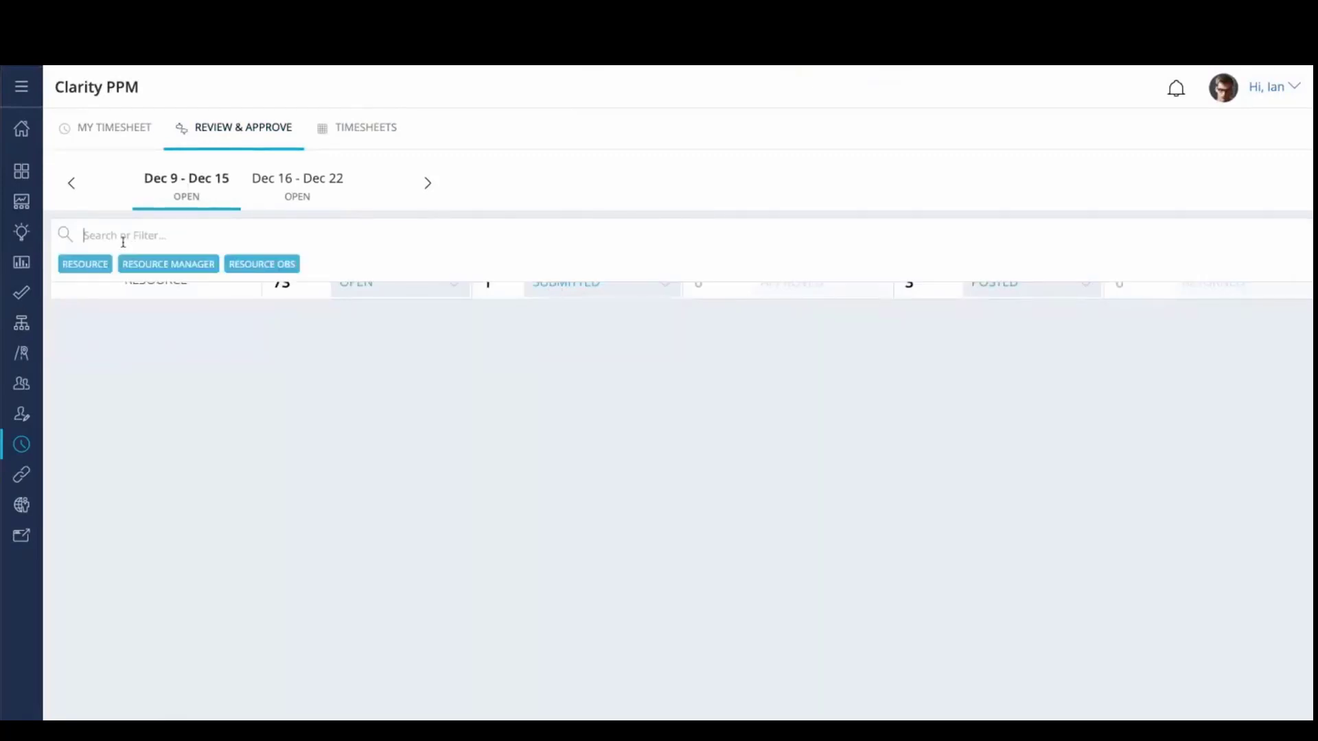
{"action": "left_click", "coordinate": [90, 264]}
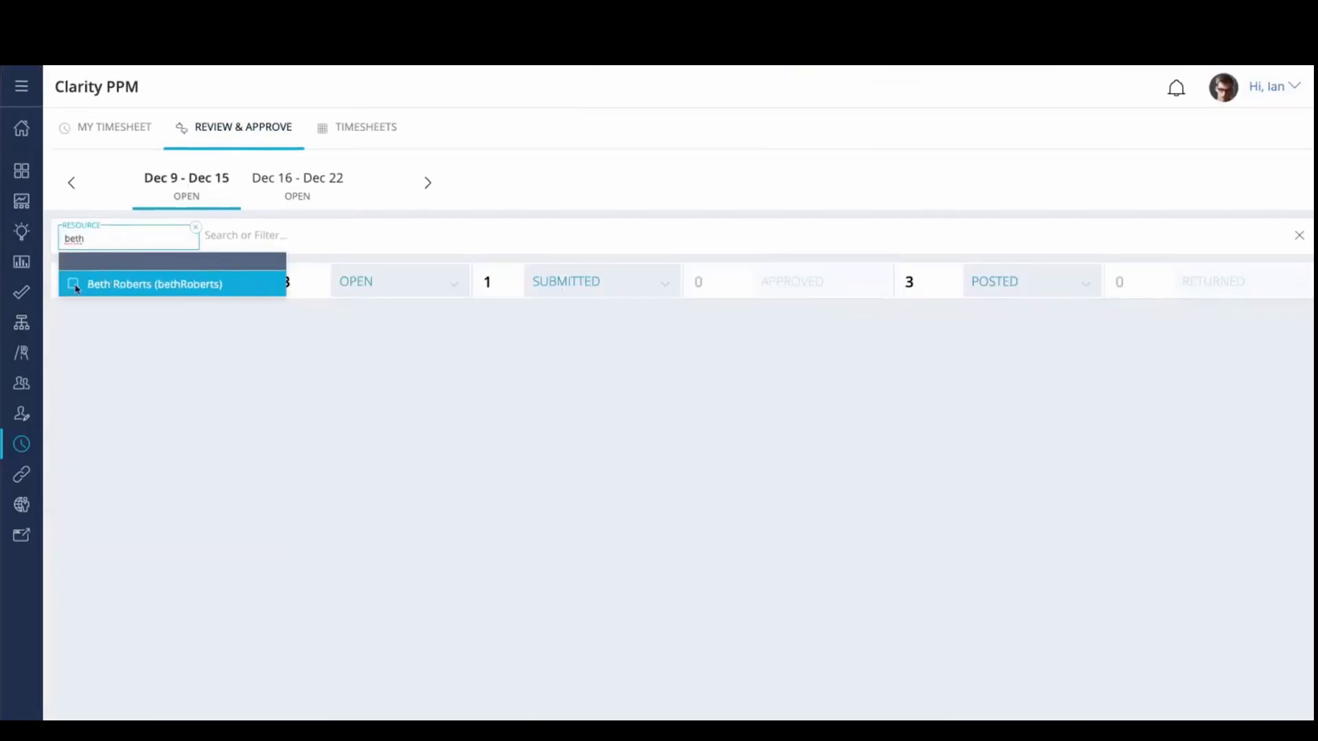
{"action": "left_click", "coordinate": [74, 284]}
{"action": "left_click", "coordinate": [224, 348]}
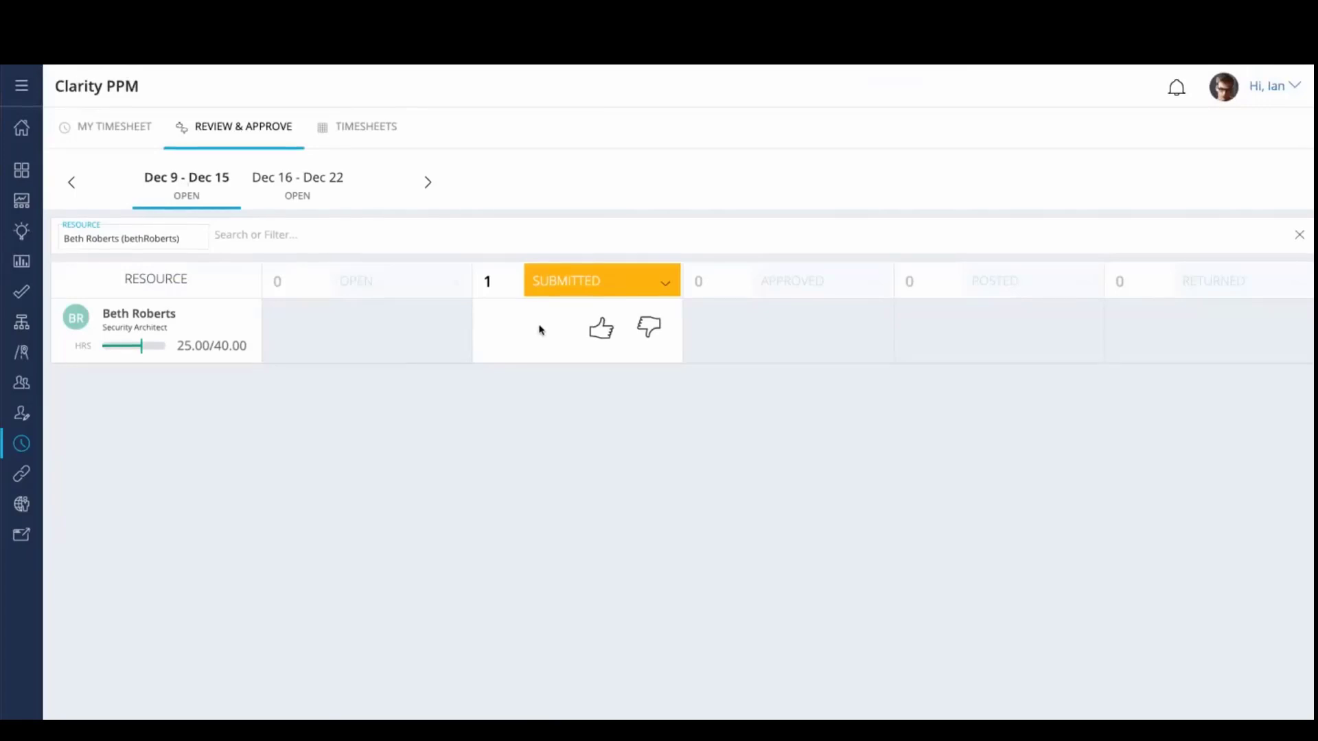
{"action": "left_click", "coordinate": [241, 240]}
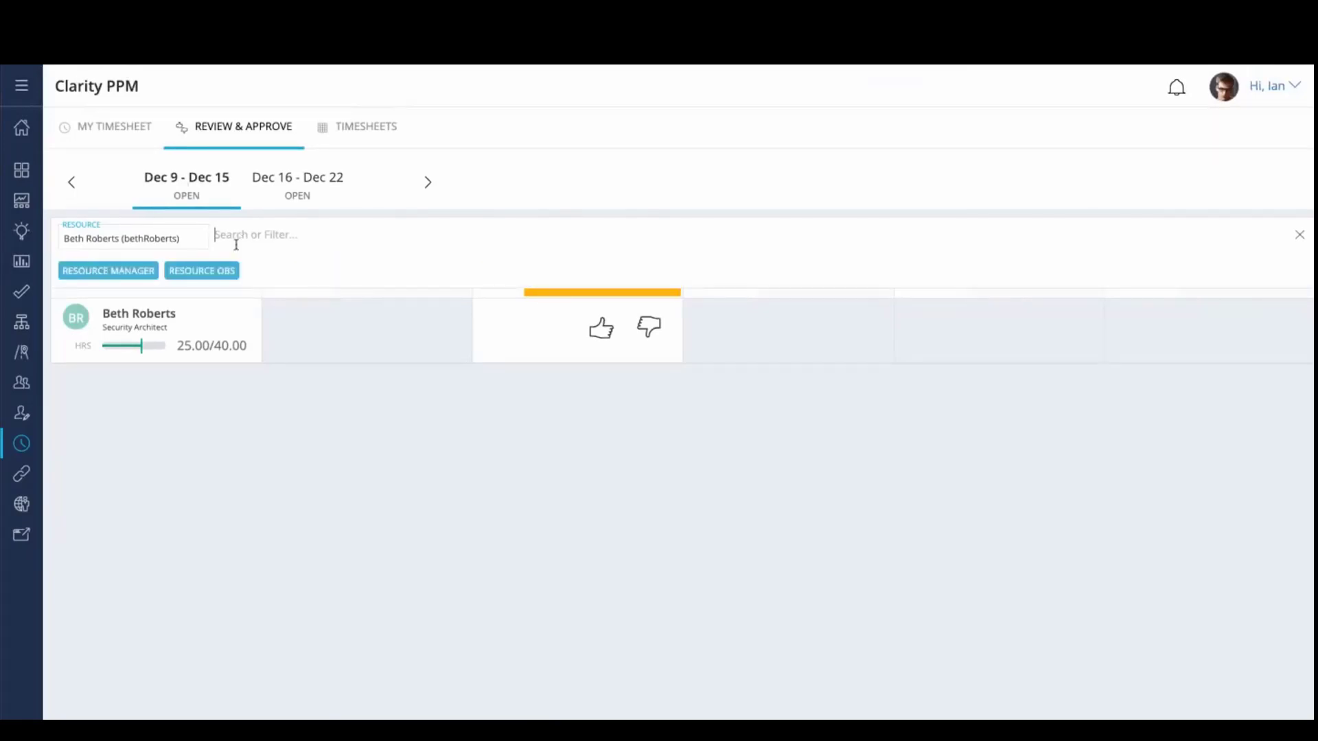
{"action": "left_click", "coordinate": [131, 272]}
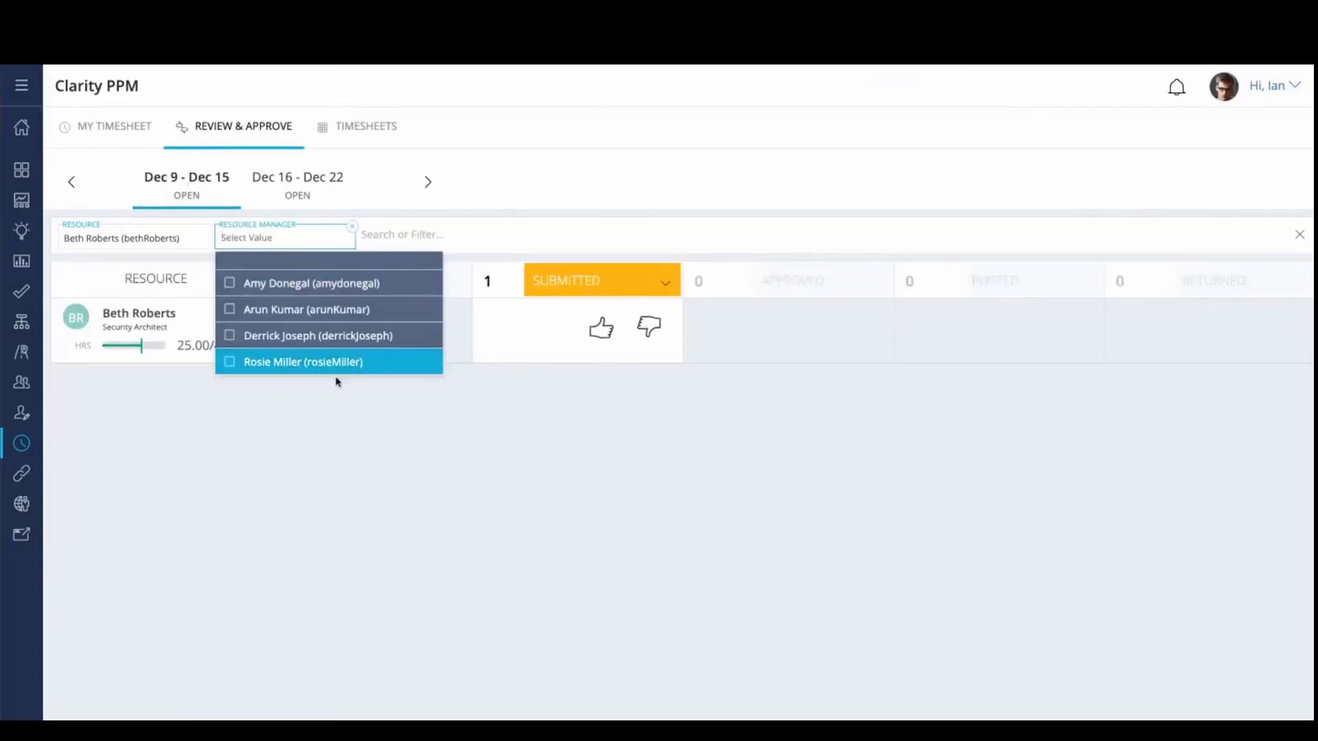
{"action": "left_click", "coordinate": [351, 226]}
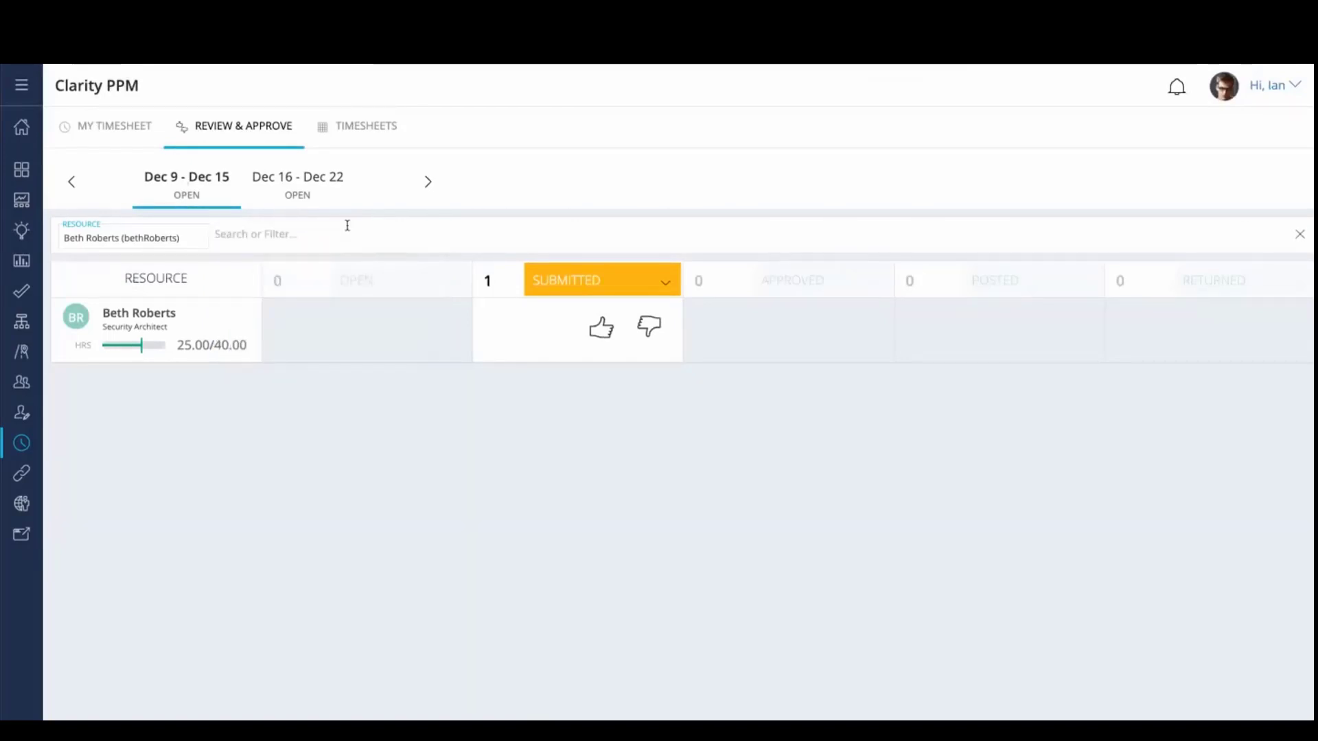
Return to the Timesheets grid.
{"action": "left_click", "coordinate": [354, 129]}
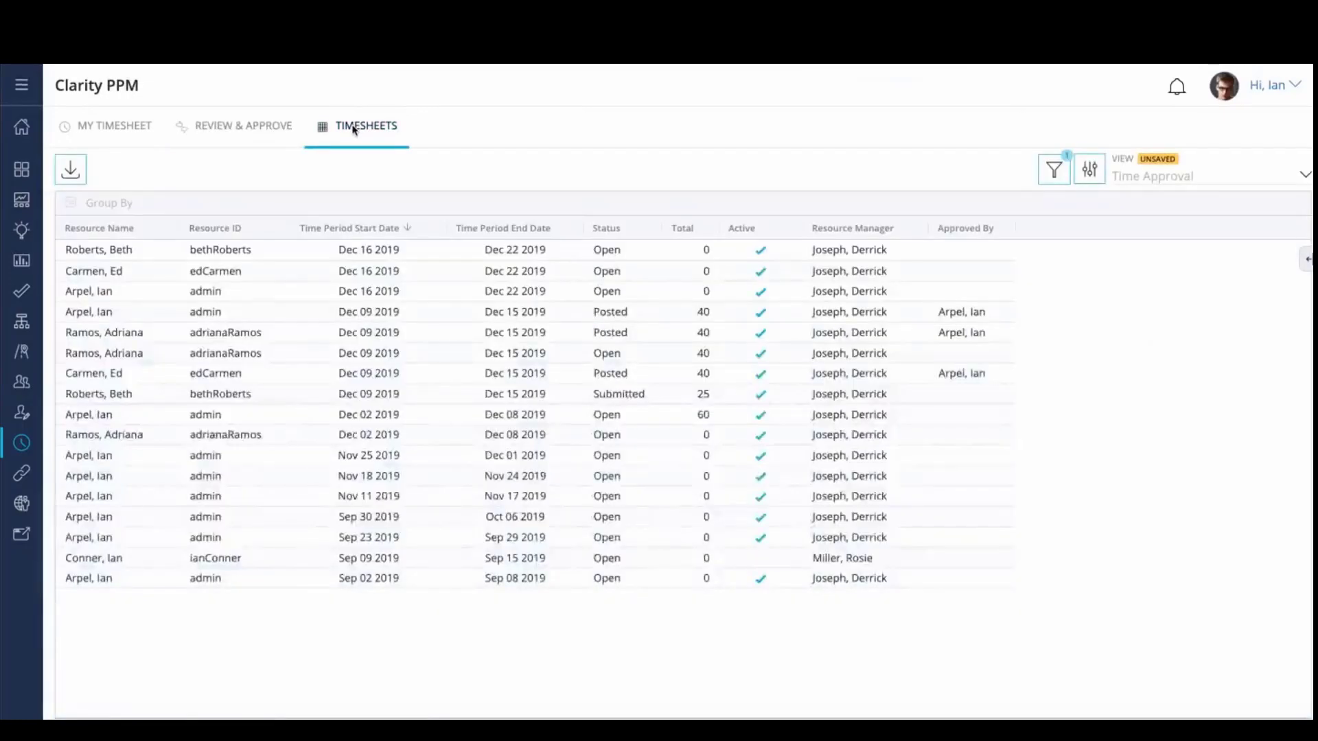
Review the security architect's submitted Dec 9 - Dec 15 timesheet from its details, approve it and close the review.
{"action": "left_click", "coordinate": [443, 398]}
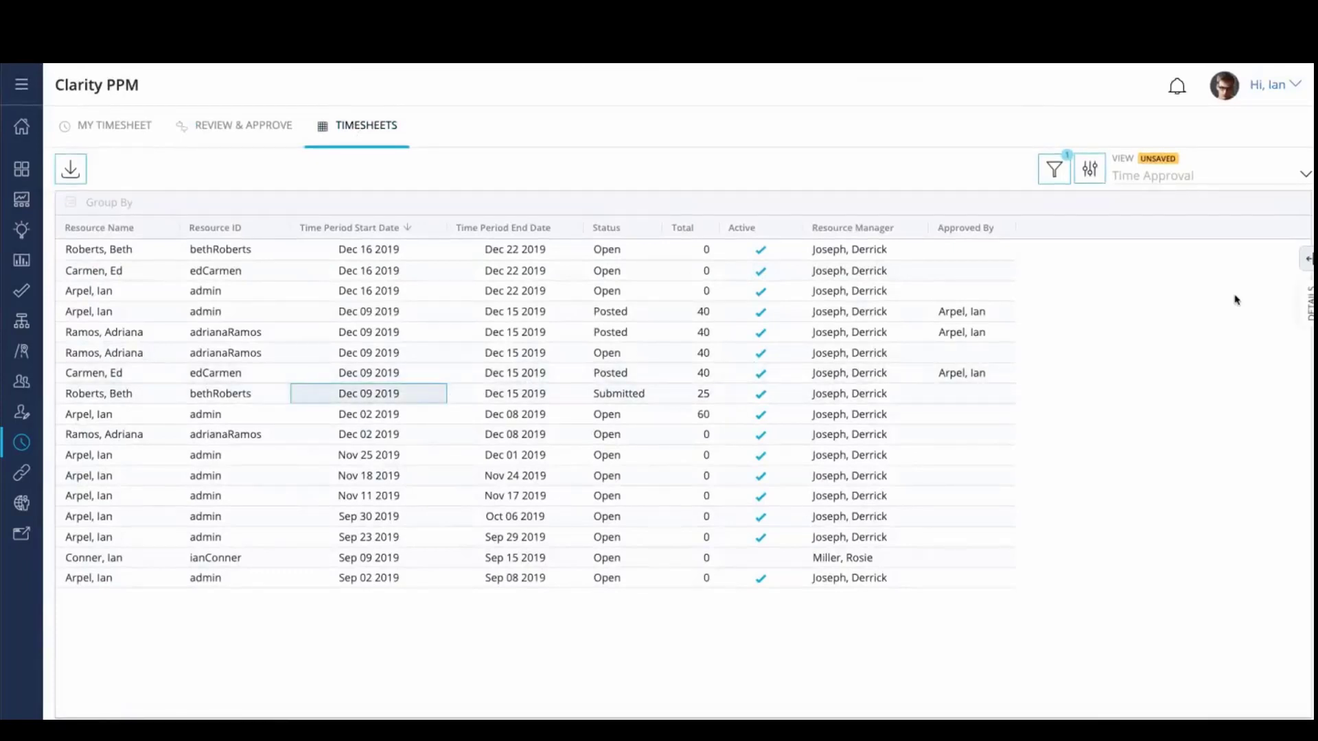
{"action": "left_click", "coordinate": [1309, 294]}
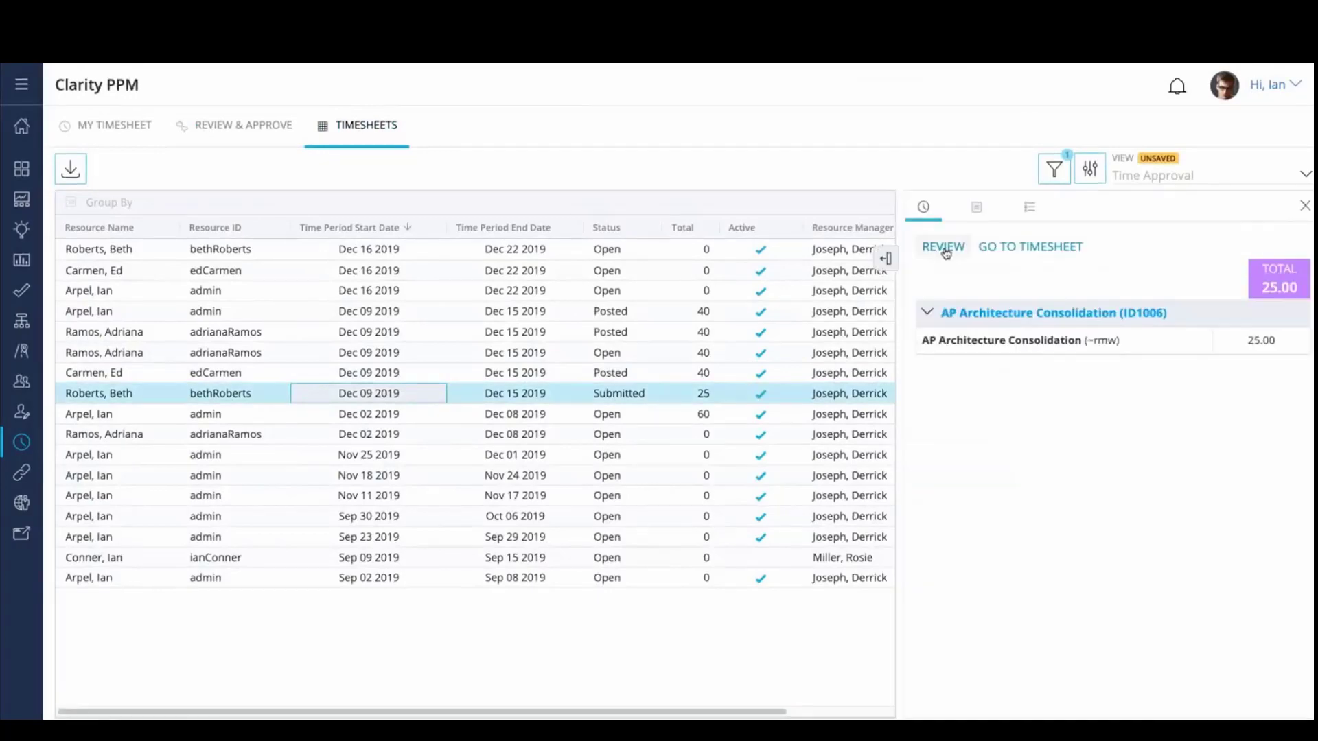
{"action": "left_click", "coordinate": [944, 252]}
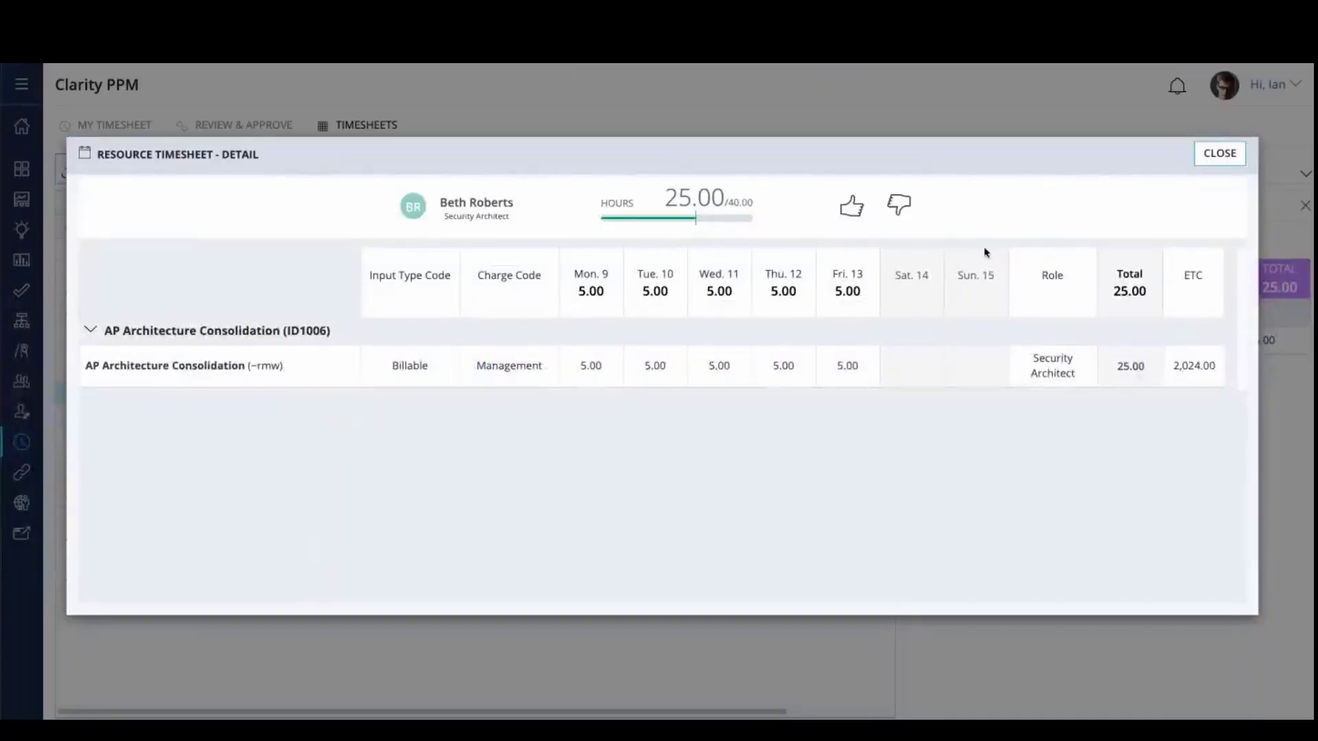
{"action": "left_click", "coordinate": [851, 207]}
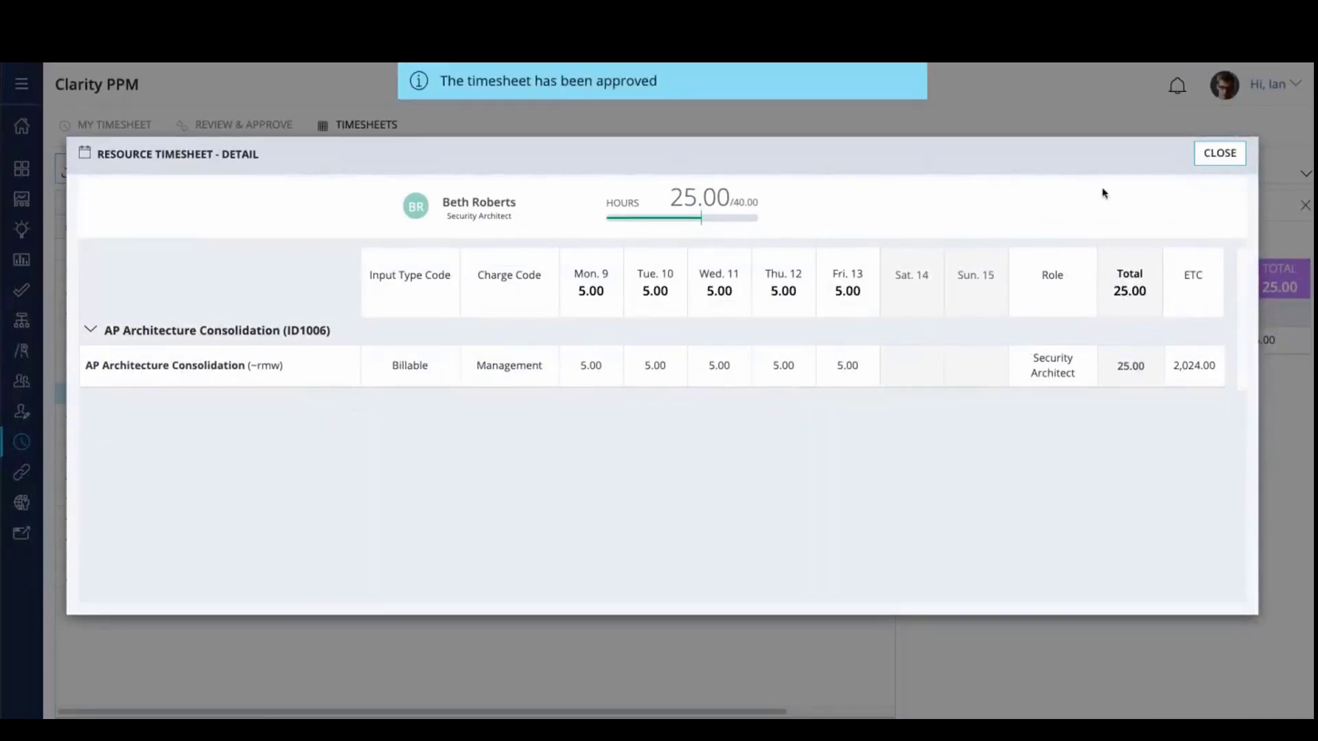
{"action": "left_click", "coordinate": [1211, 155]}
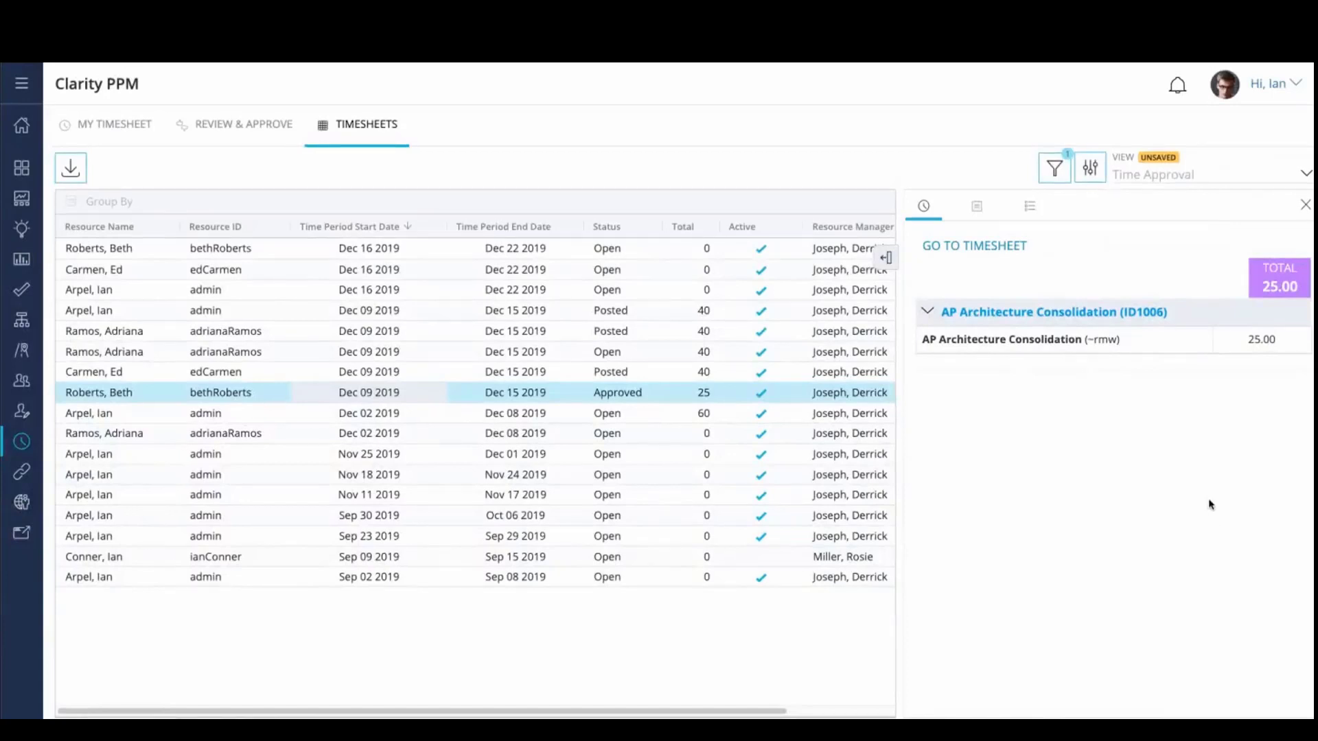
Switch to the classic Clarity PPM interface and go to the Available Jobs list.
{"action": "left_click", "coordinate": [21, 537]}
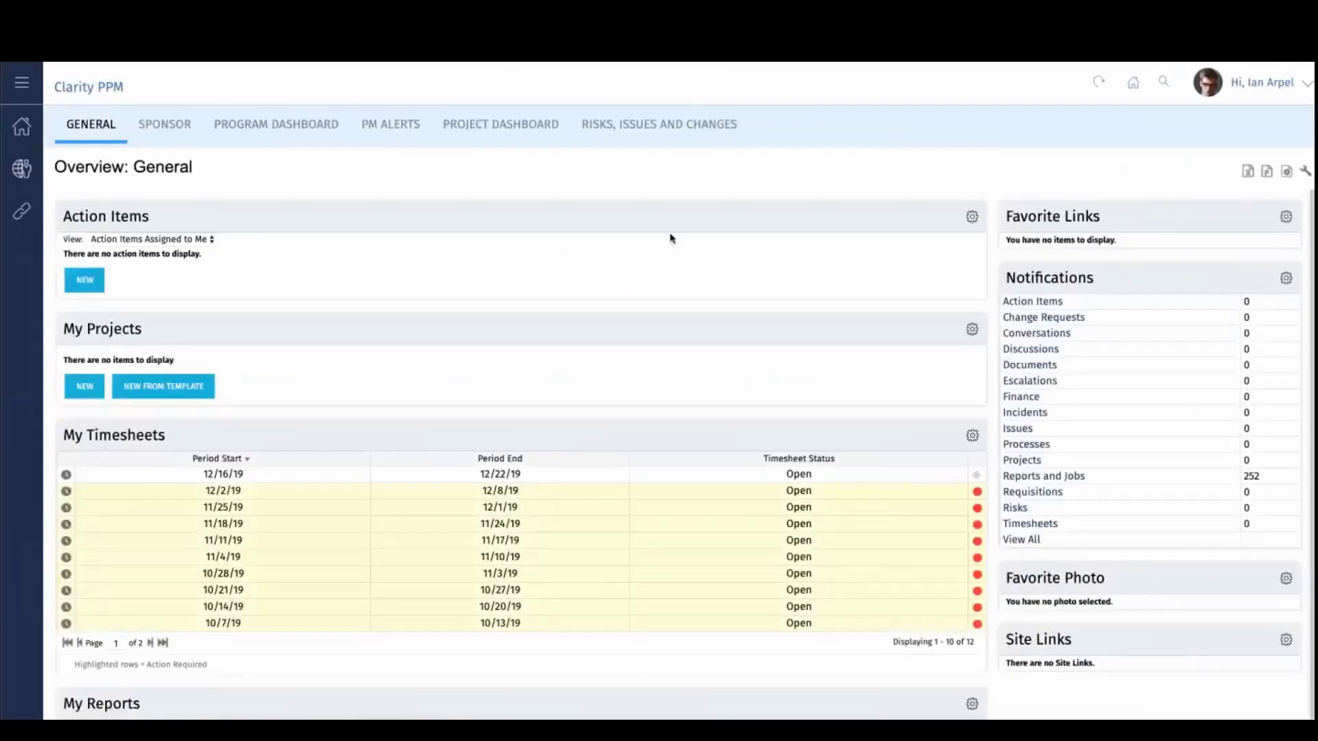
{"action": "left_click", "coordinate": [21, 172]}
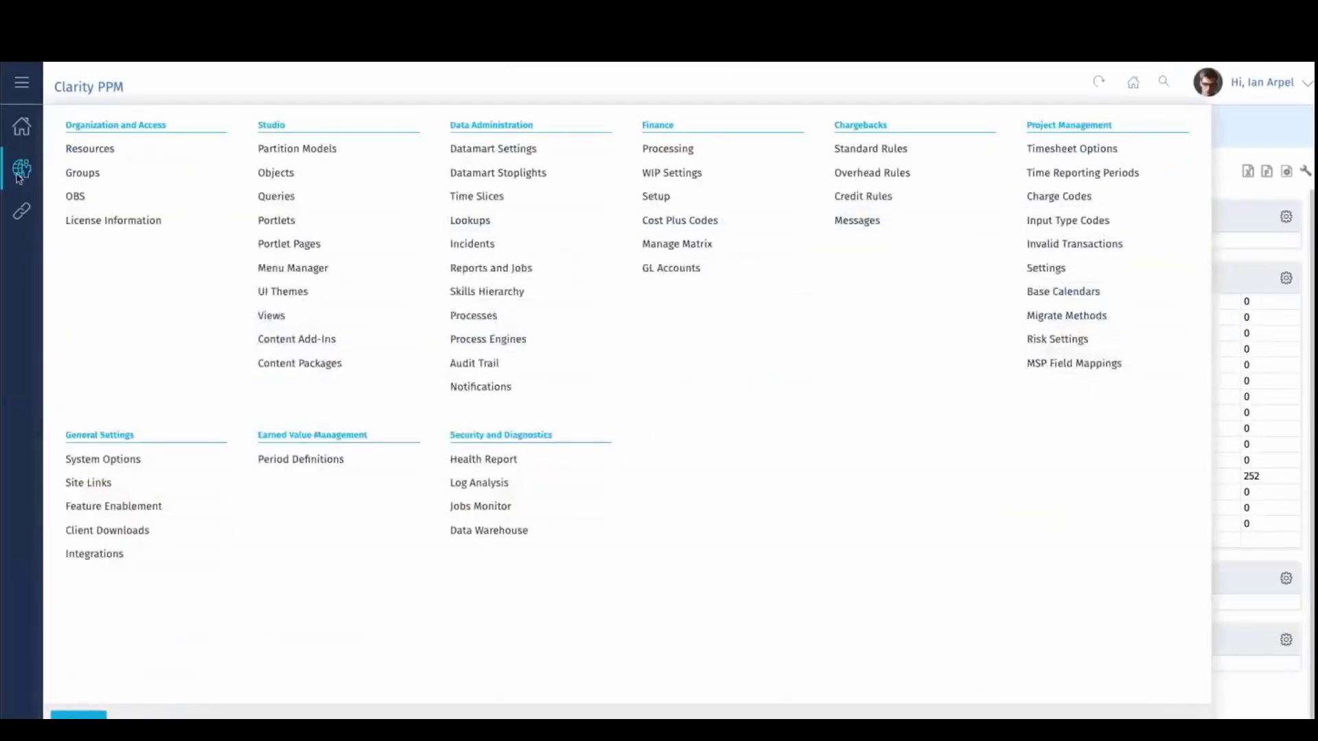
{"action": "left_click", "coordinate": [22, 126]}
{"action": "left_click", "coordinate": [83, 274]}
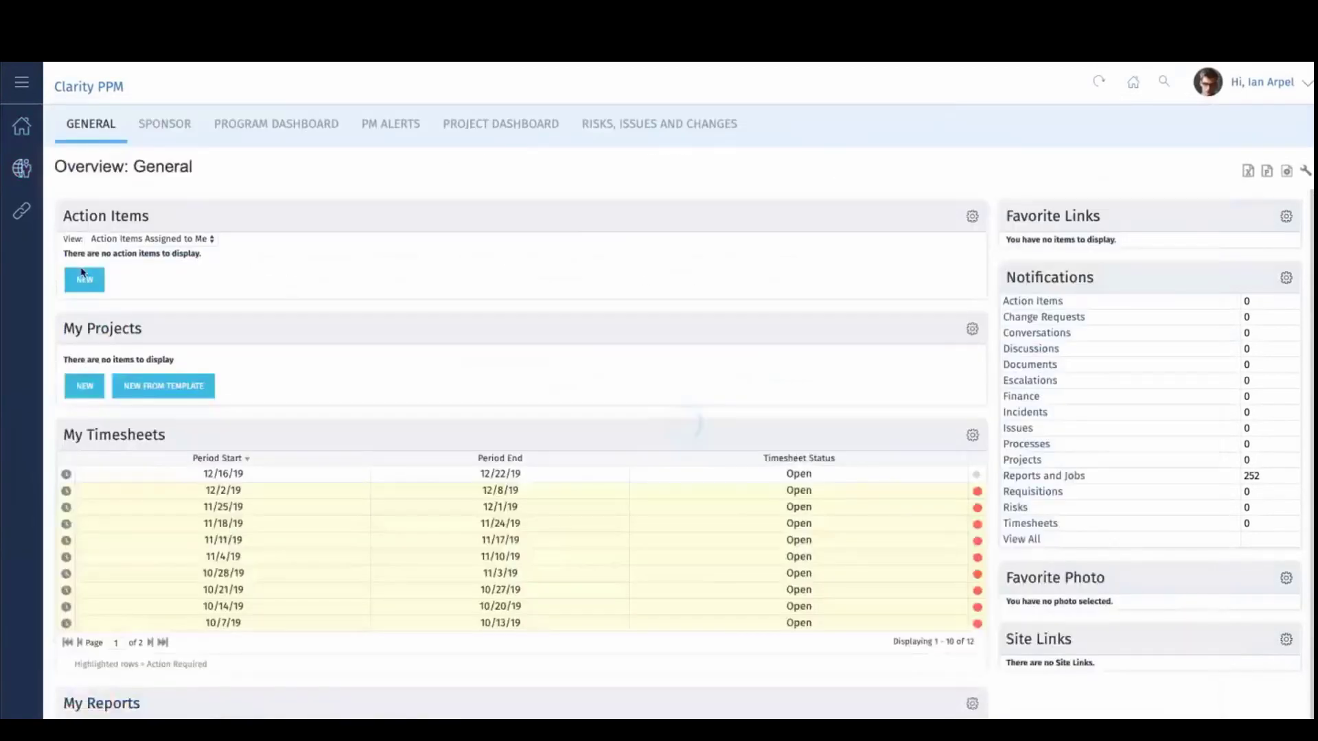
{"action": "left_click", "coordinate": [166, 127]}
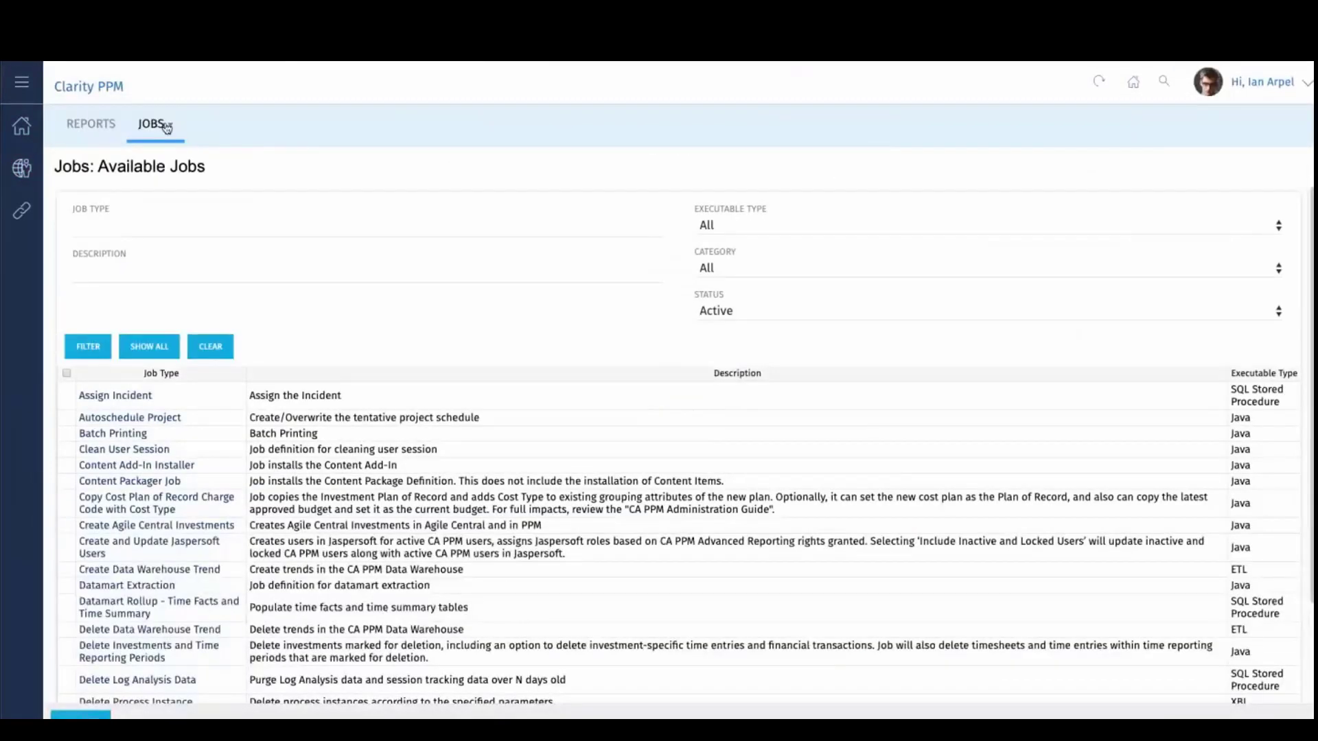
{"action": "mouse_move", "coordinate": [166, 126]}
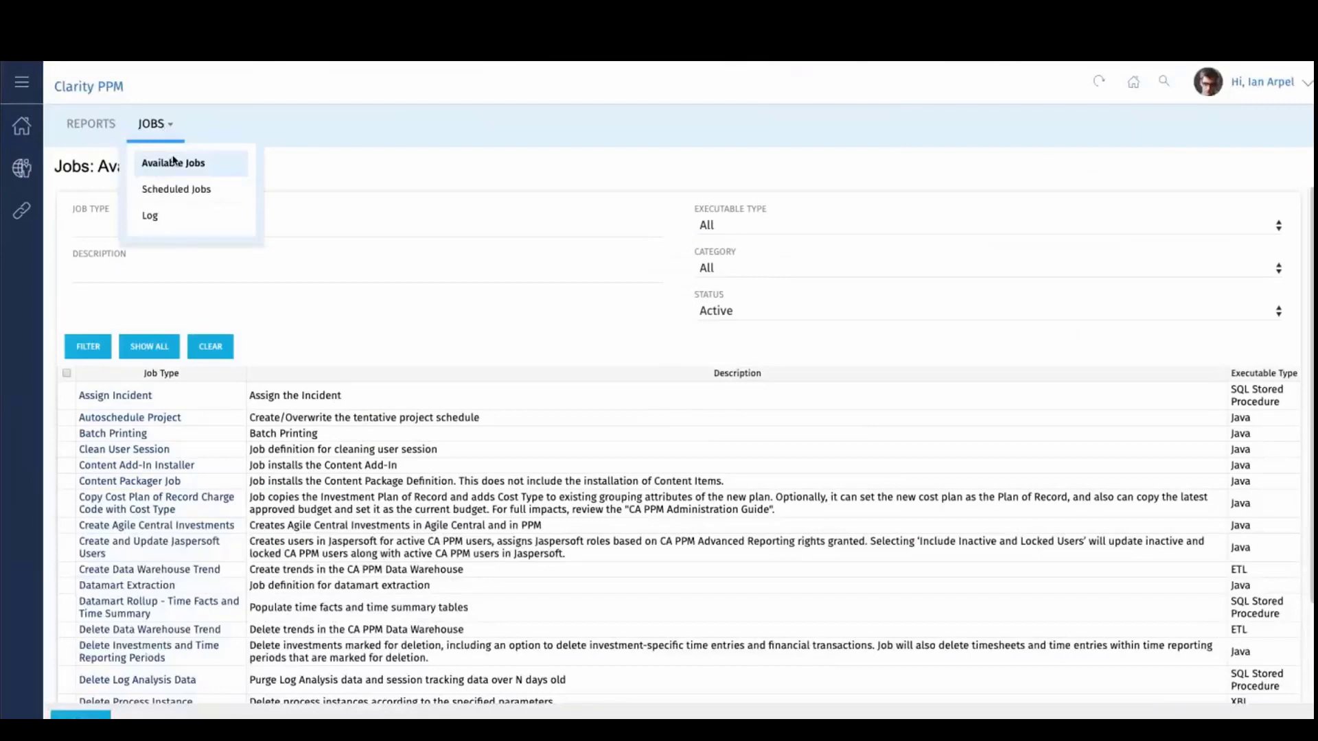
Filter the available jobs by job type "post" and open the Post Timesheets job.
{"action": "left_click", "coordinate": [99, 222]}
{"action": "type", "text": "post"}
{"action": "key", "text": "Return"}
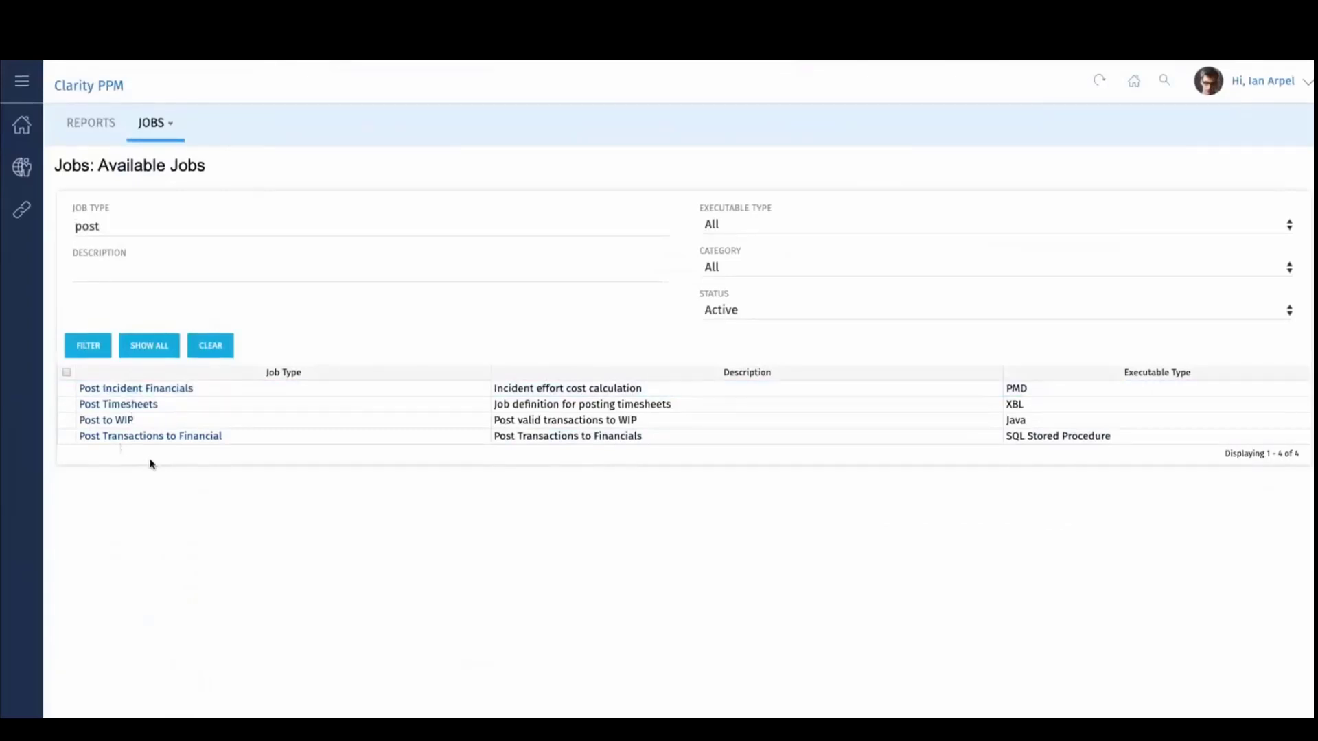
{"action": "left_click", "coordinate": [108, 406]}
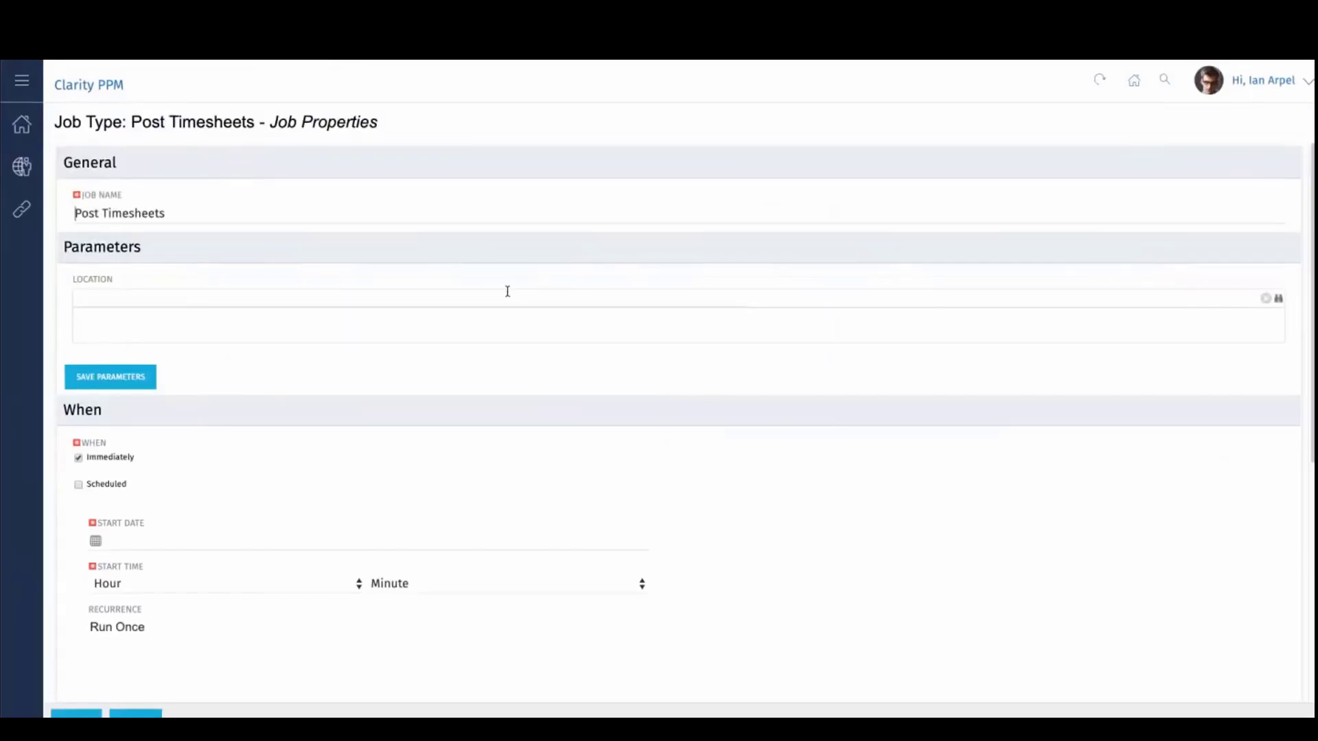
Add Singapore, Sydney and Tokyo as the Location parameter of the Post Timesheets job.
{"action": "left_click", "coordinate": [1279, 302]}
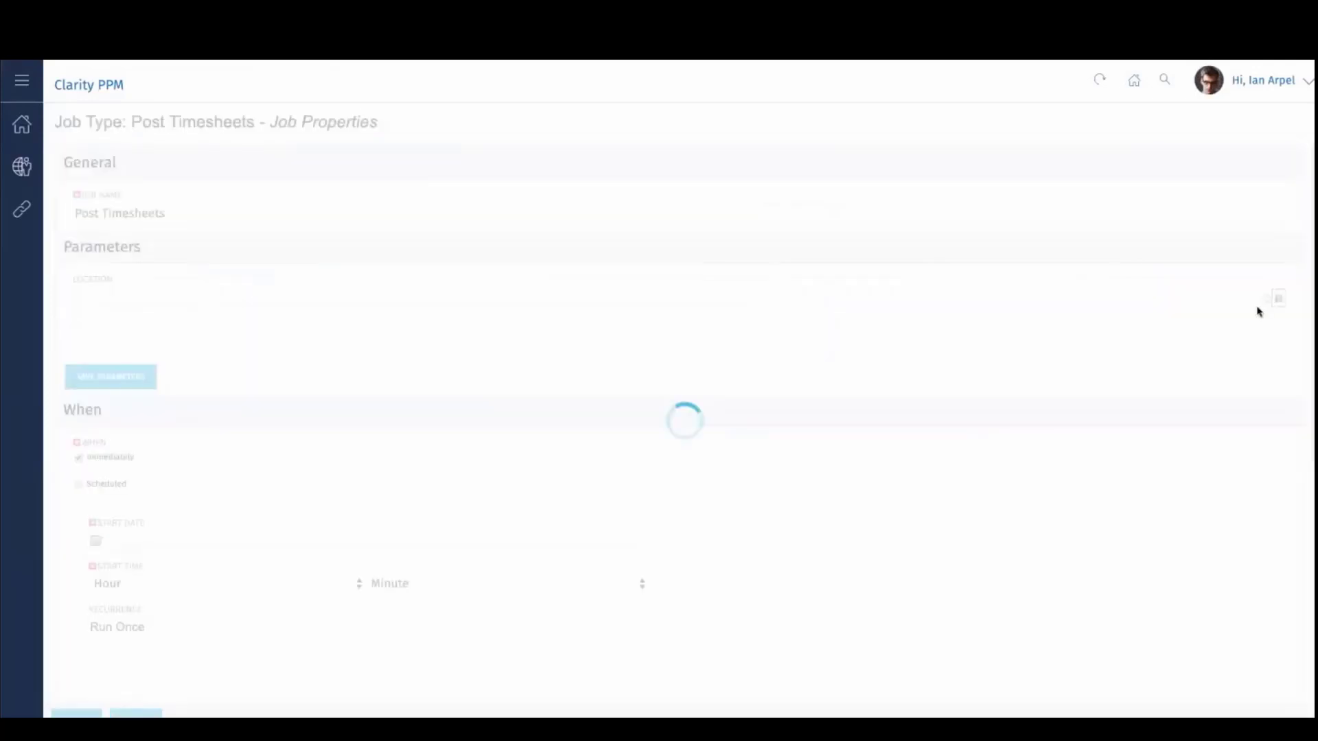
{"action": "scroll", "coordinate": [615, 432], "scroll_direction": "down", "scroll_amount": 1}
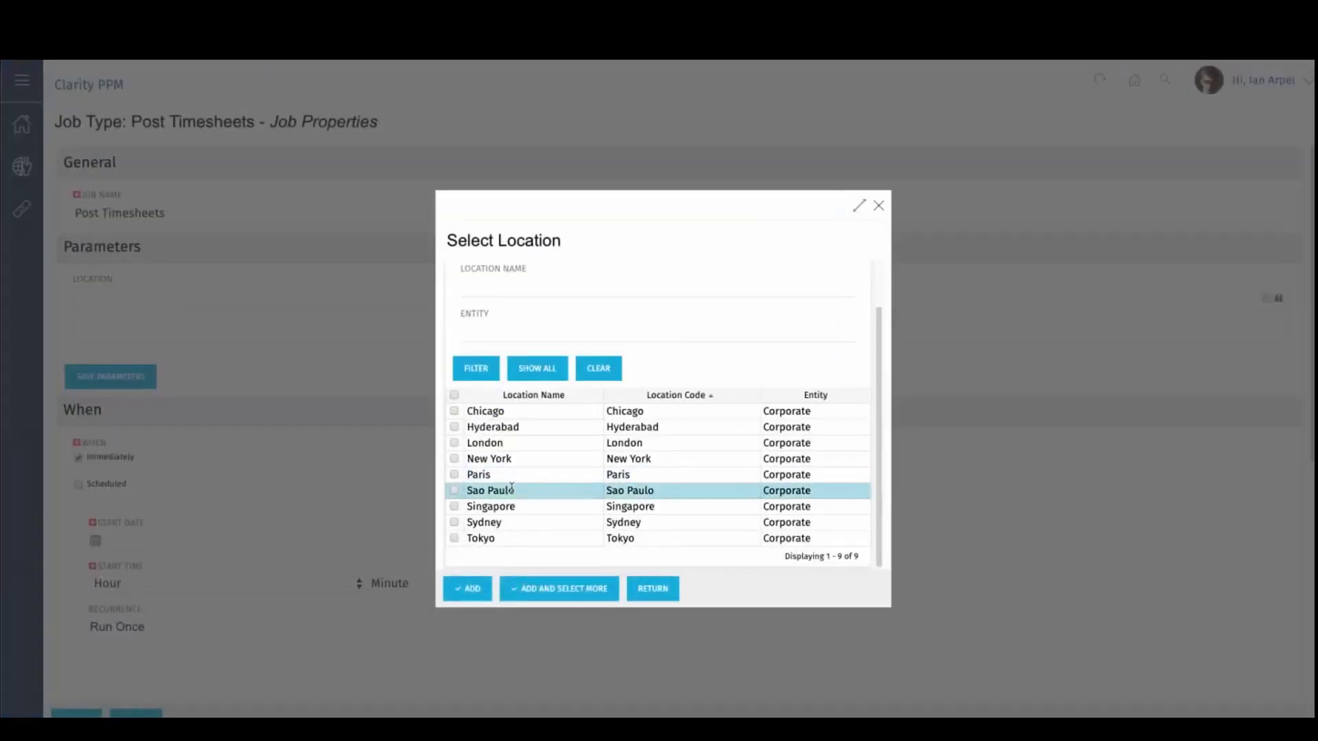
{"action": "left_click", "coordinate": [454, 538]}
{"action": "left_click", "coordinate": [454, 522]}
{"action": "left_click", "coordinate": [454, 507]}
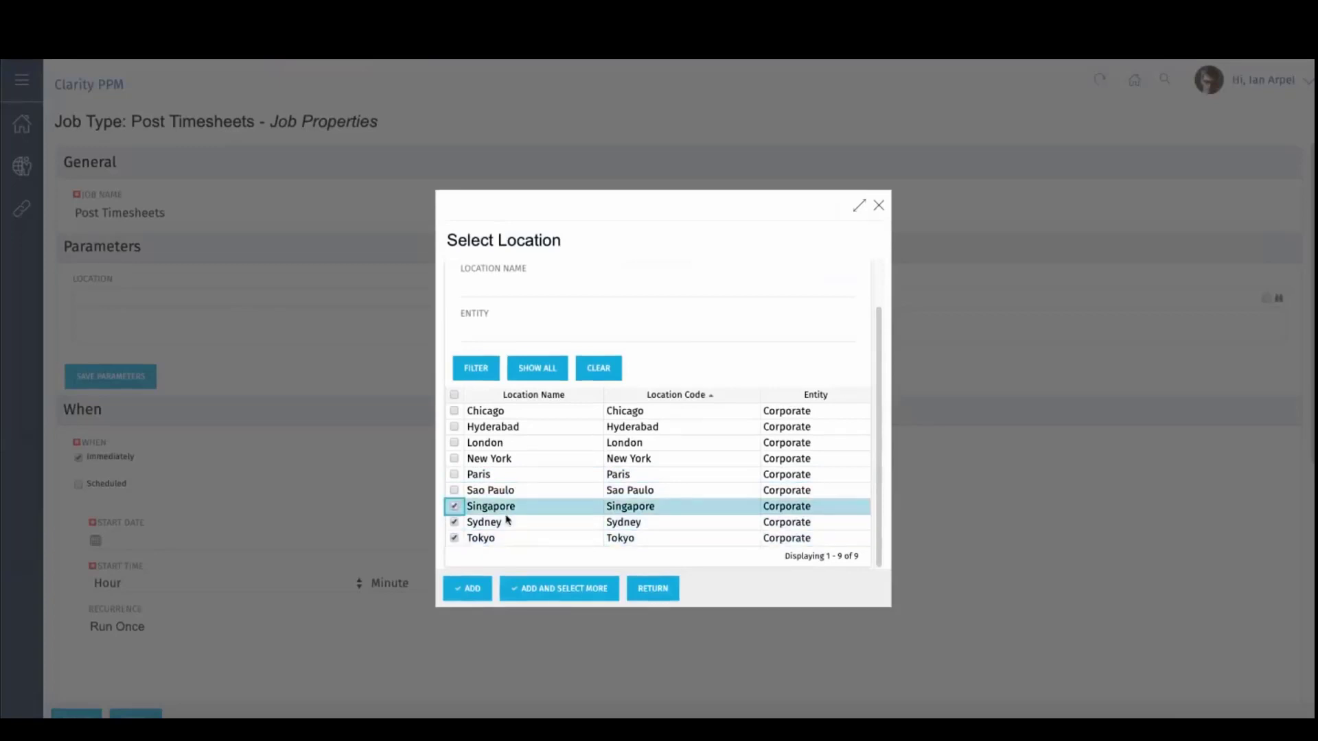
{"action": "left_click", "coordinate": [459, 593]}
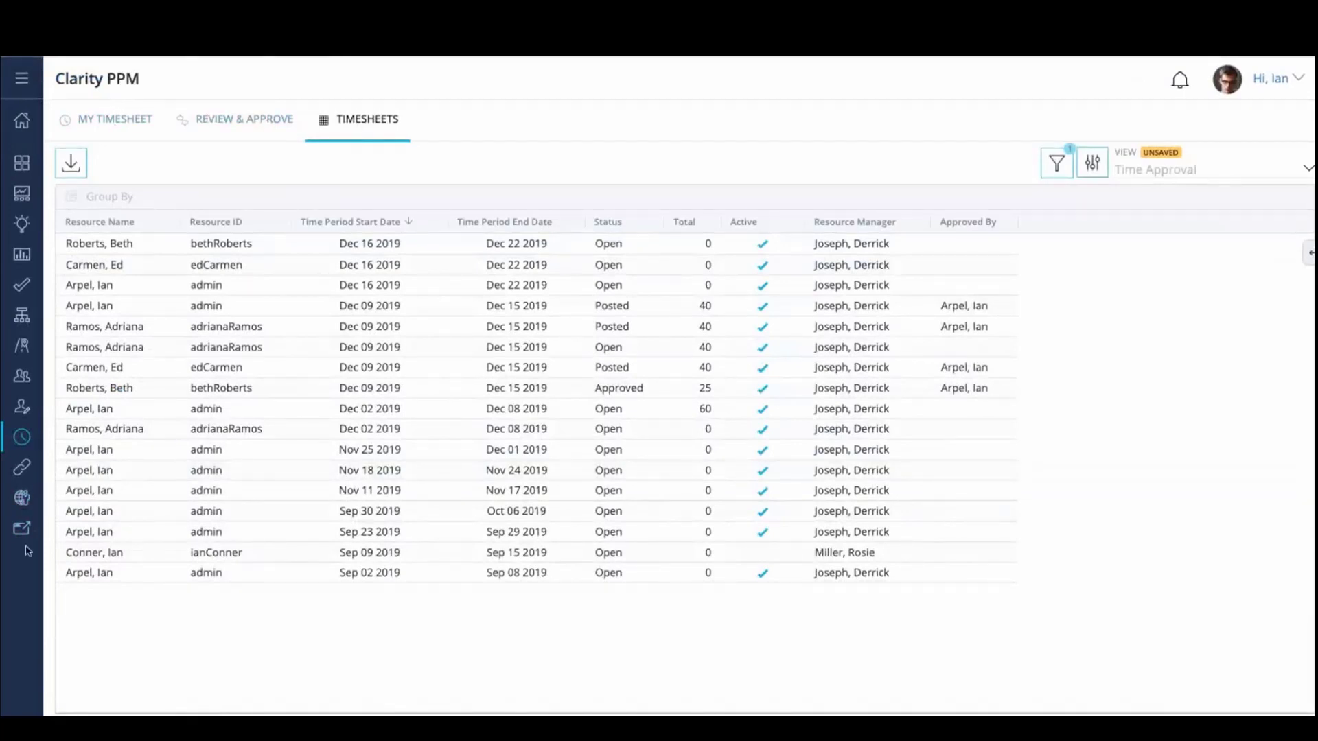
Return to the modern interface, view the Standard Timesheet blueprint's modules and go back to the blueprint list.
{"action": "left_click", "coordinate": [40, 501]}
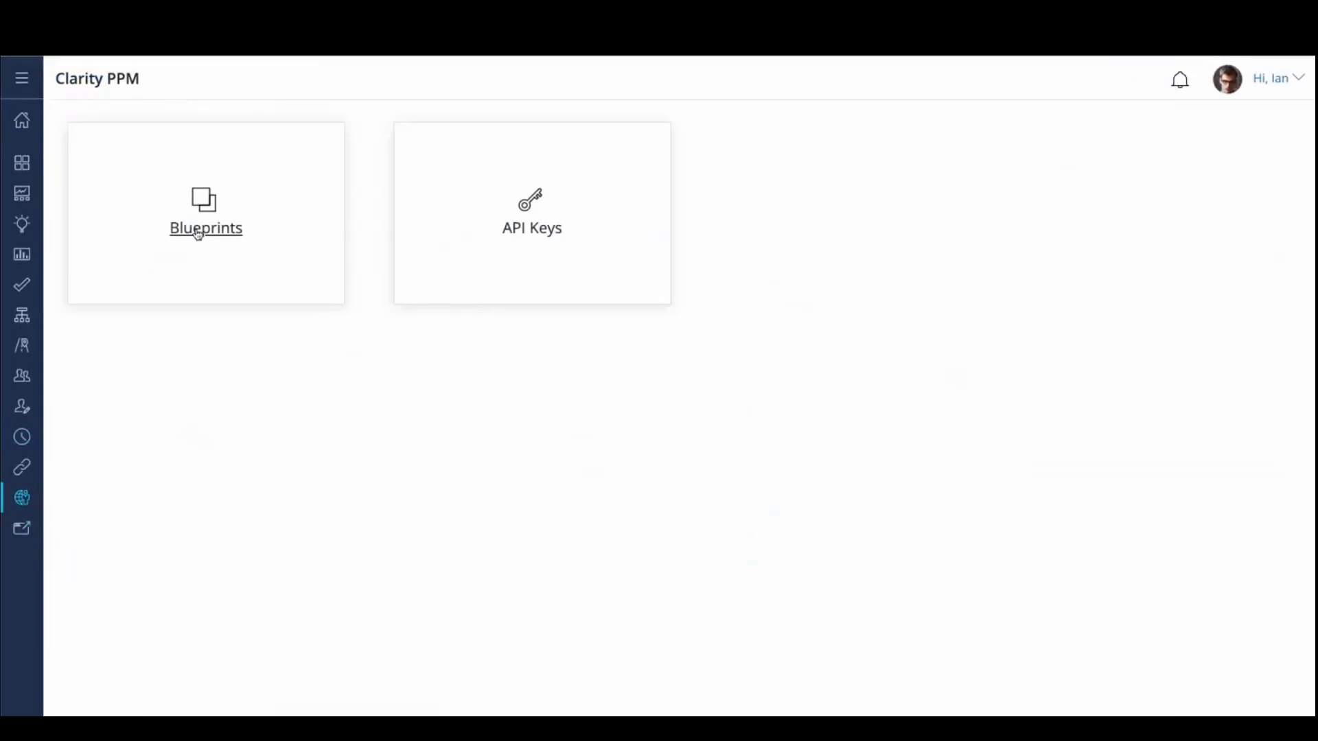
{"action": "left_click", "coordinate": [203, 226]}
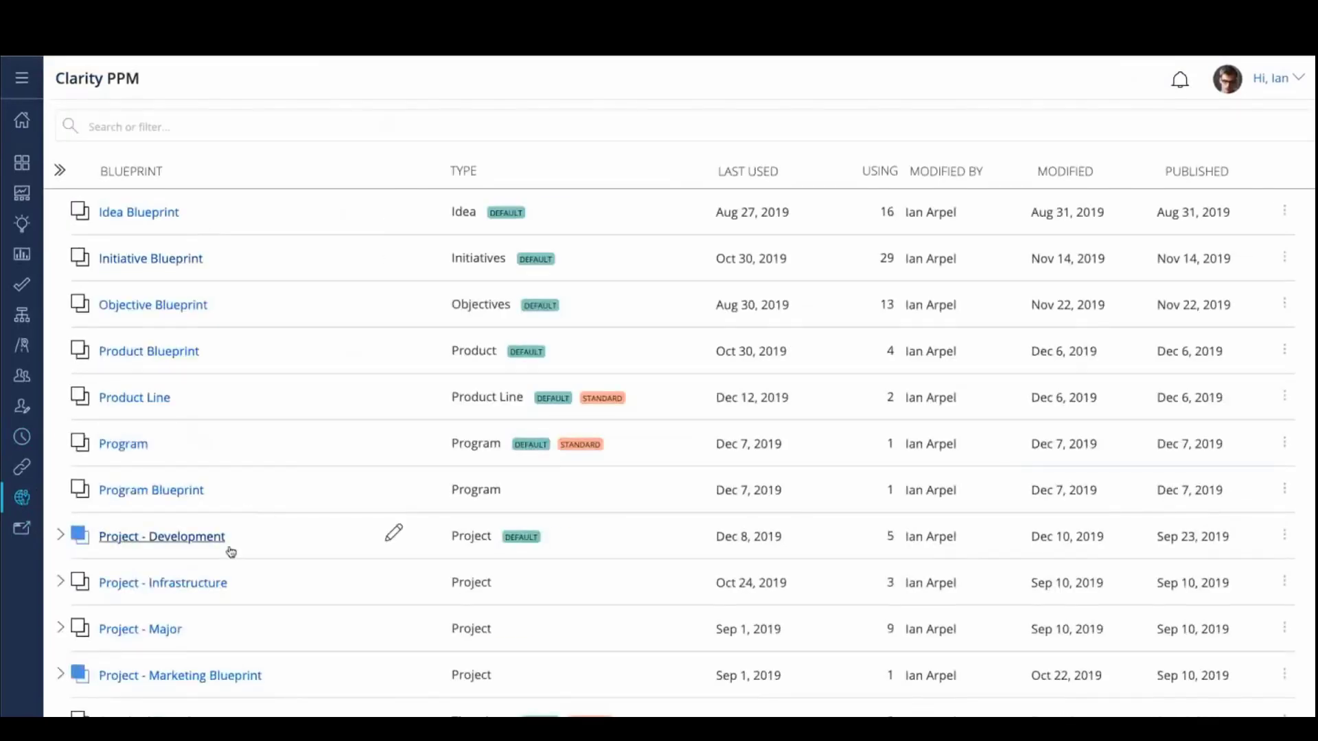
{"action": "scroll", "coordinate": [230, 547], "scroll_direction": "down", "scroll_amount": 3}
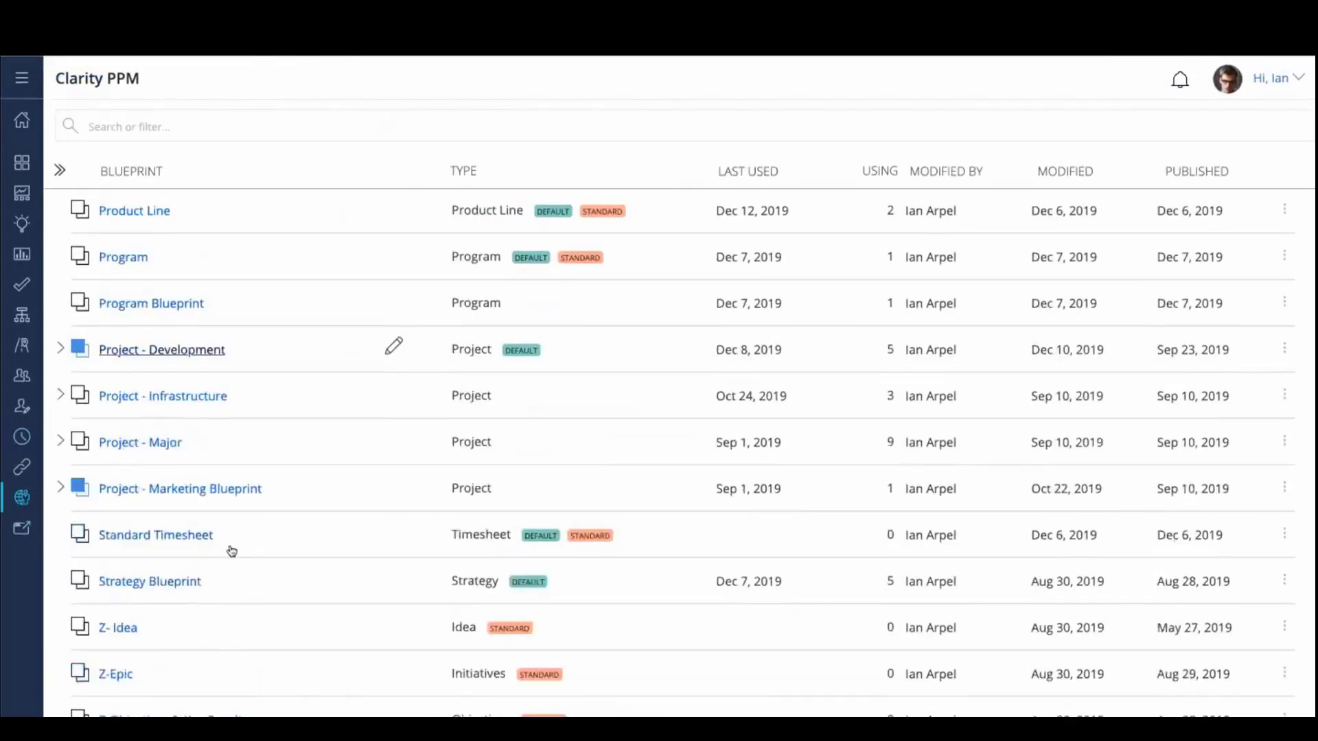
{"action": "left_click", "coordinate": [148, 541]}
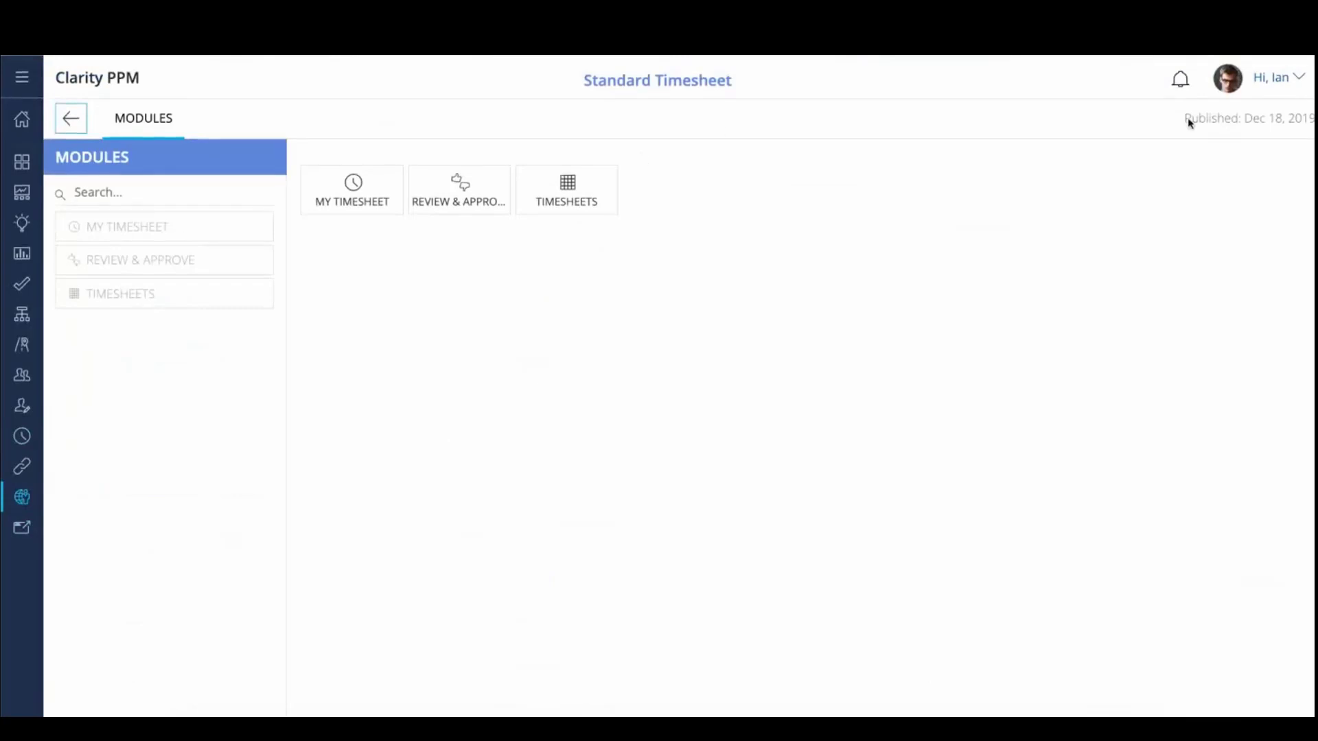
{"action": "left_click", "coordinate": [70, 122]}
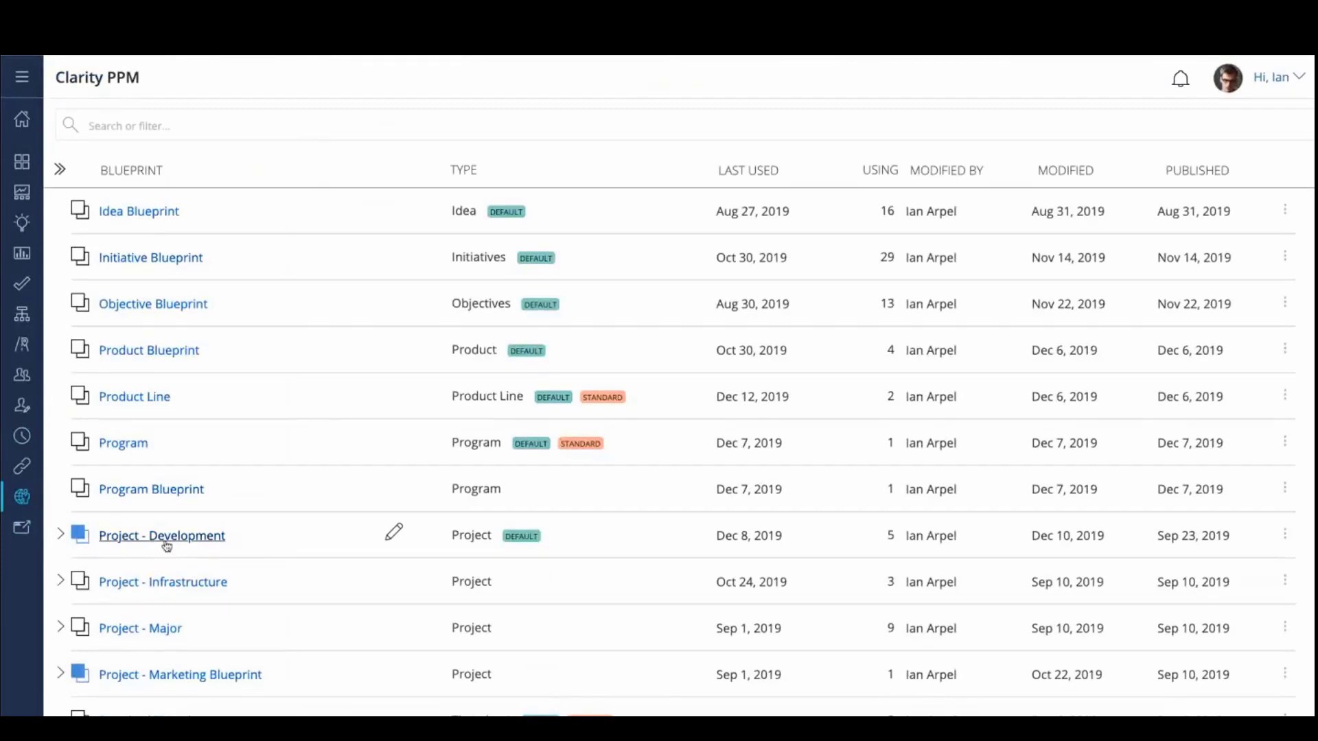
Make a copy of the Standard Timesheet blueprint.
{"action": "scroll", "coordinate": [211, 616], "scroll_direction": "down", "scroll_amount": 2}
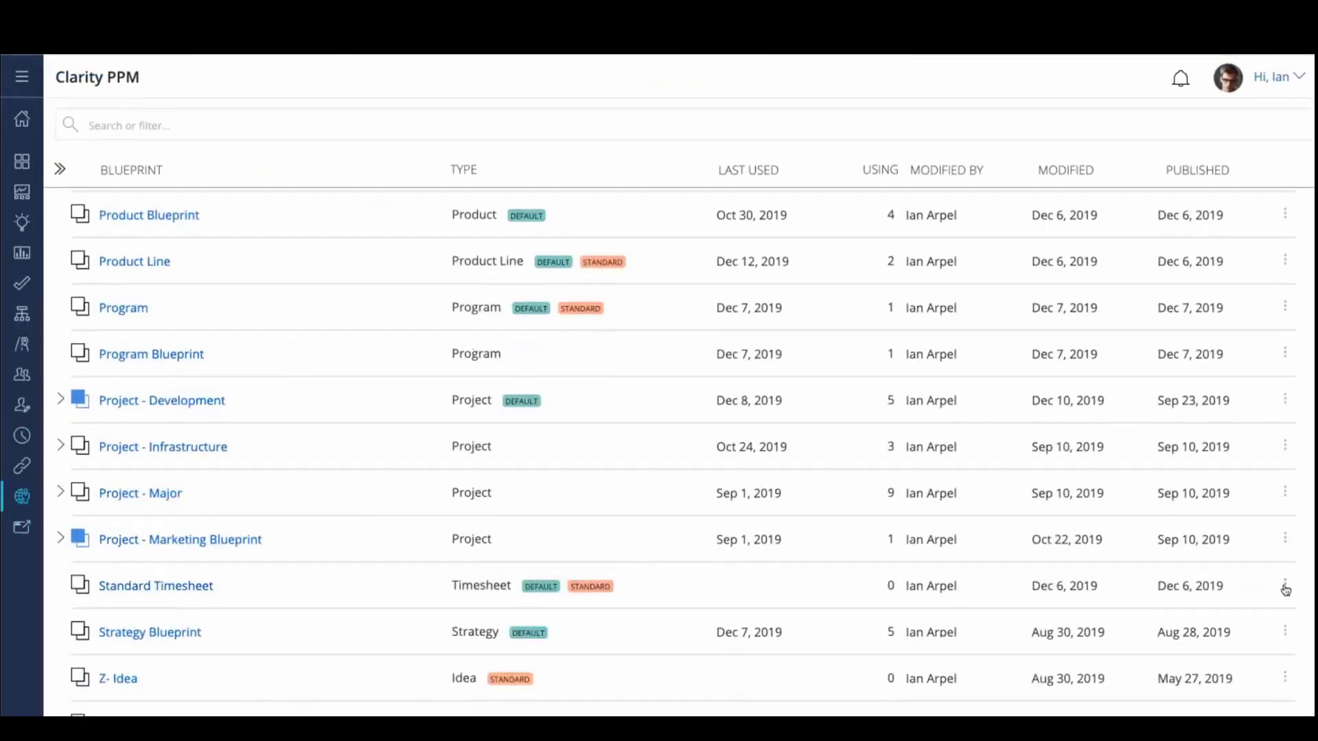
{"action": "left_click", "coordinate": [1285, 584]}
{"action": "scroll", "coordinate": [1201, 594], "scroll_direction": "down", "scroll_amount": 3}
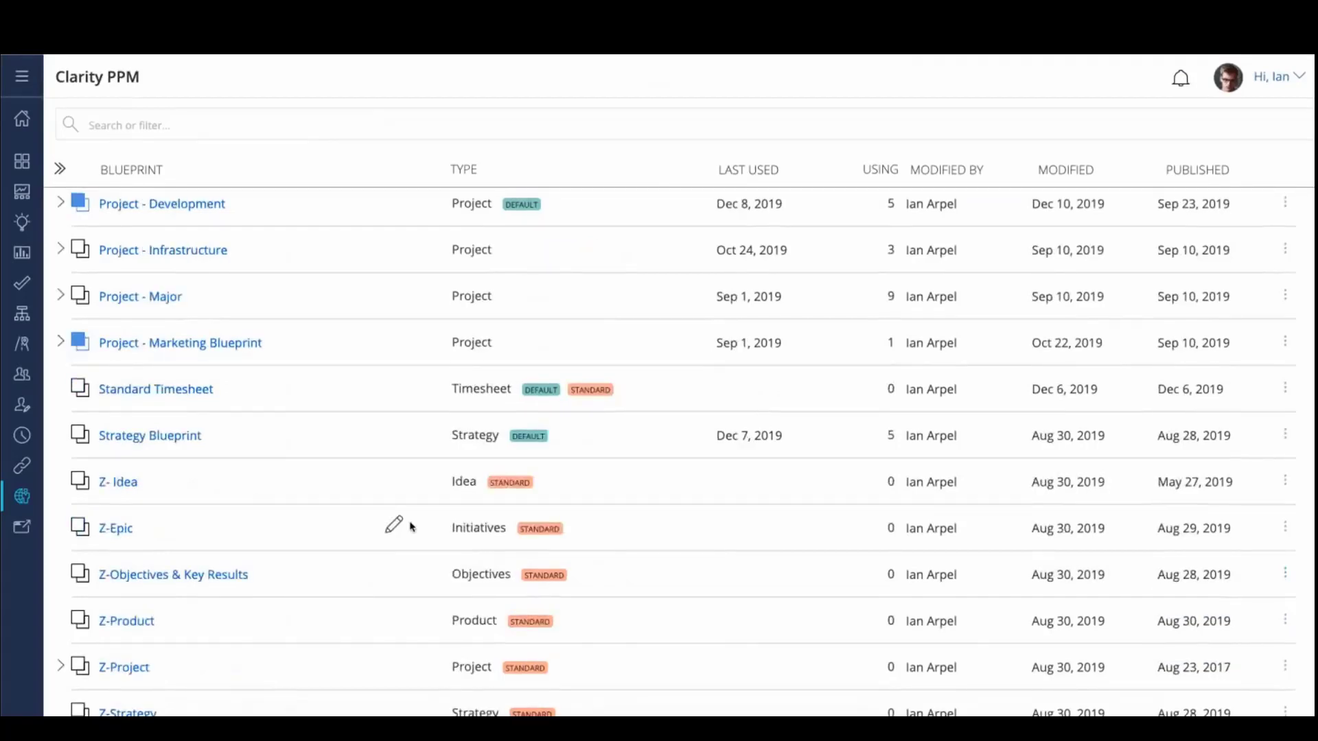
Rename the copied timesheet blueprint to "Enterprise Timesheet".
{"action": "scroll", "coordinate": [291, 461], "scroll_direction": "up", "scroll_amount": 5}
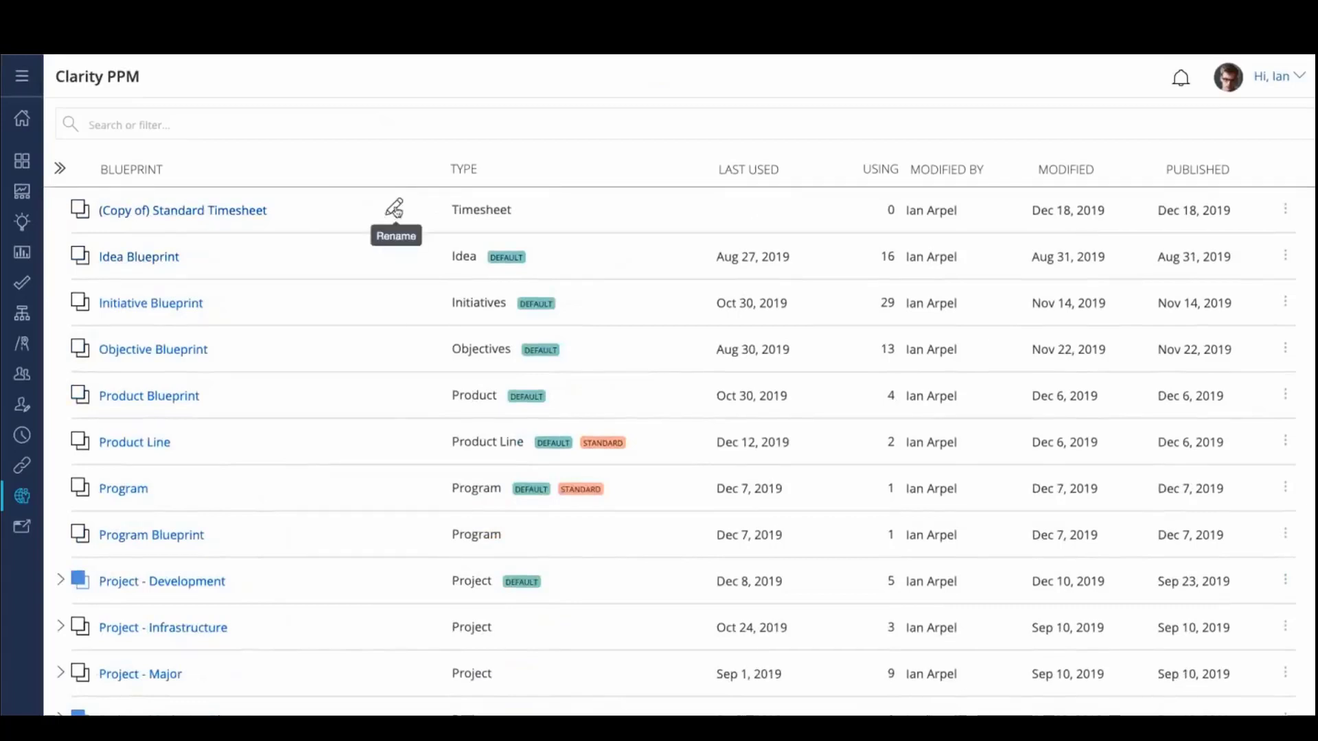
{"action": "left_click", "coordinate": [393, 209]}
{"action": "double_click", "coordinate": [186, 210]}
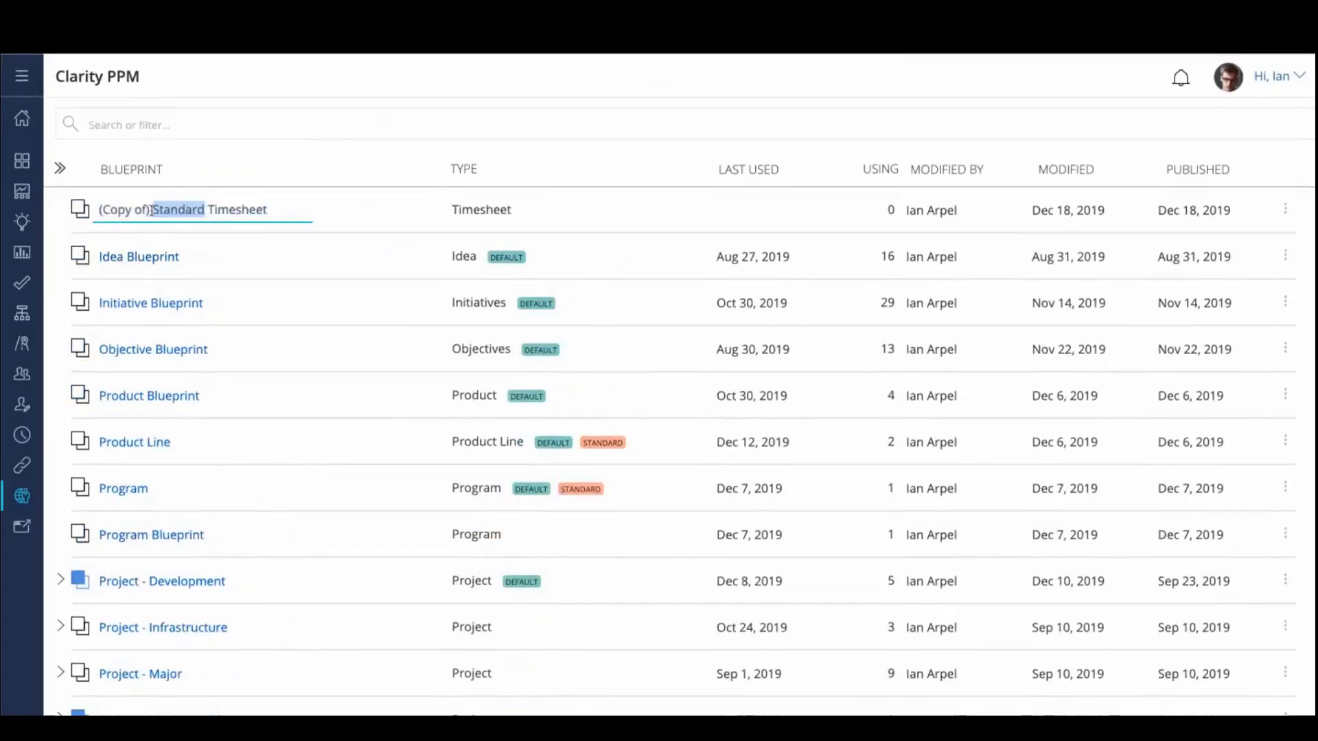
{"action": "left_click_drag", "start_coordinate": [186, 210], "coordinate": [120, 211]}
{"action": "key", "text": "BackSpace"}
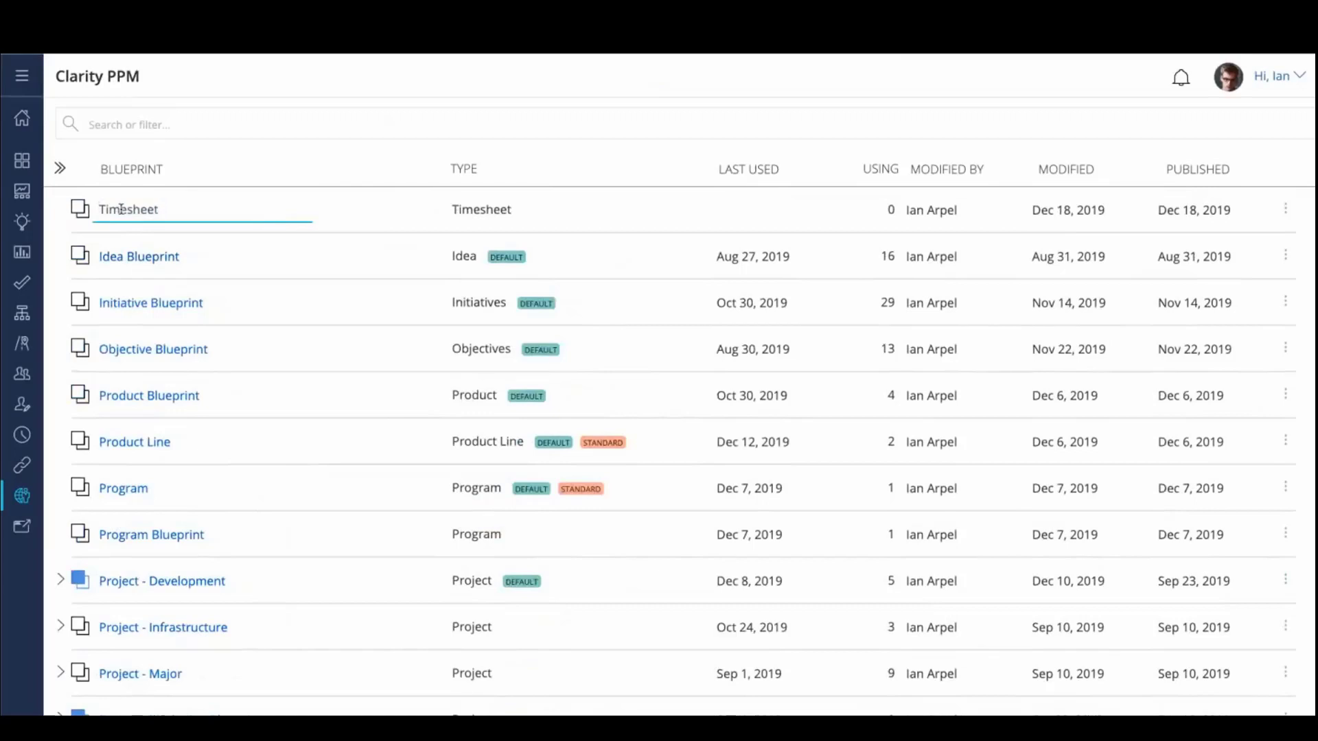
{"action": "type", "text": "Enterprise"}
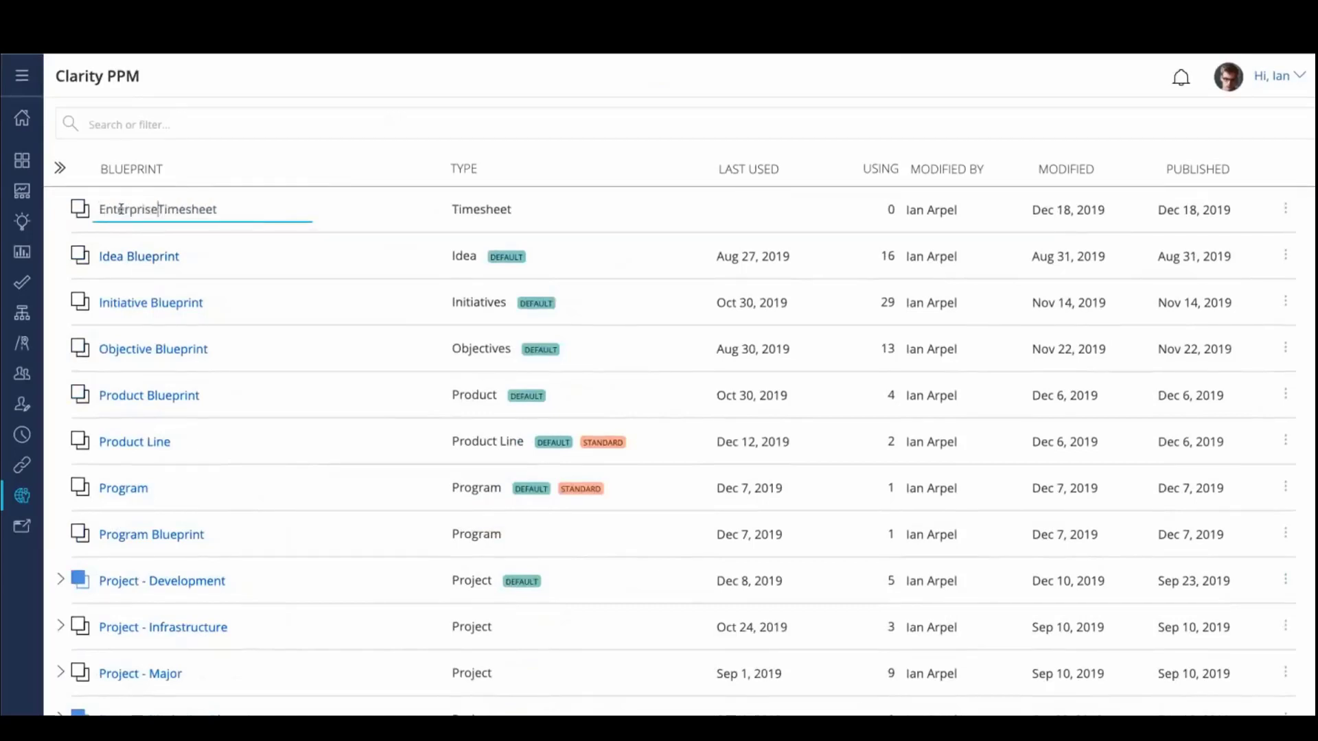
{"action": "key", "text": "Return"}
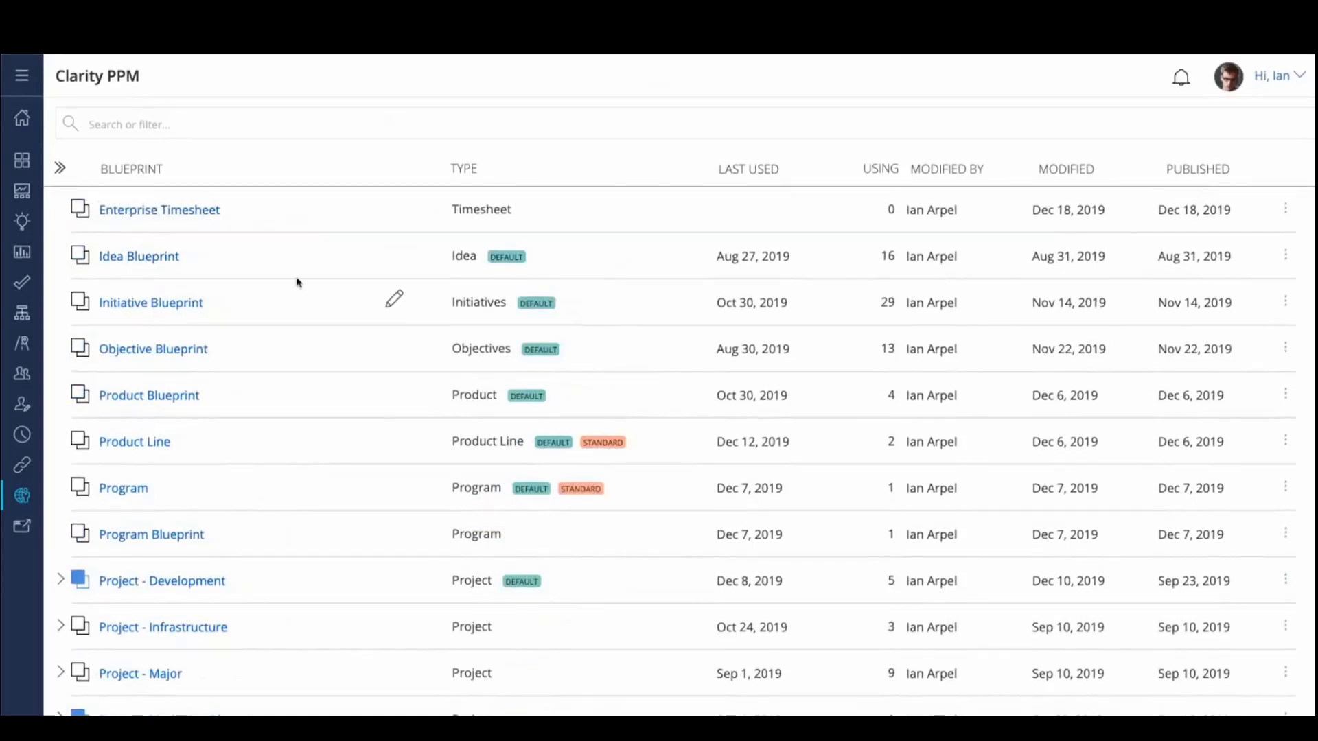
Edit the Enterprise Timesheet blueprint to remove the Review & Approve module, and publish it.
{"action": "left_click", "coordinate": [185, 218]}
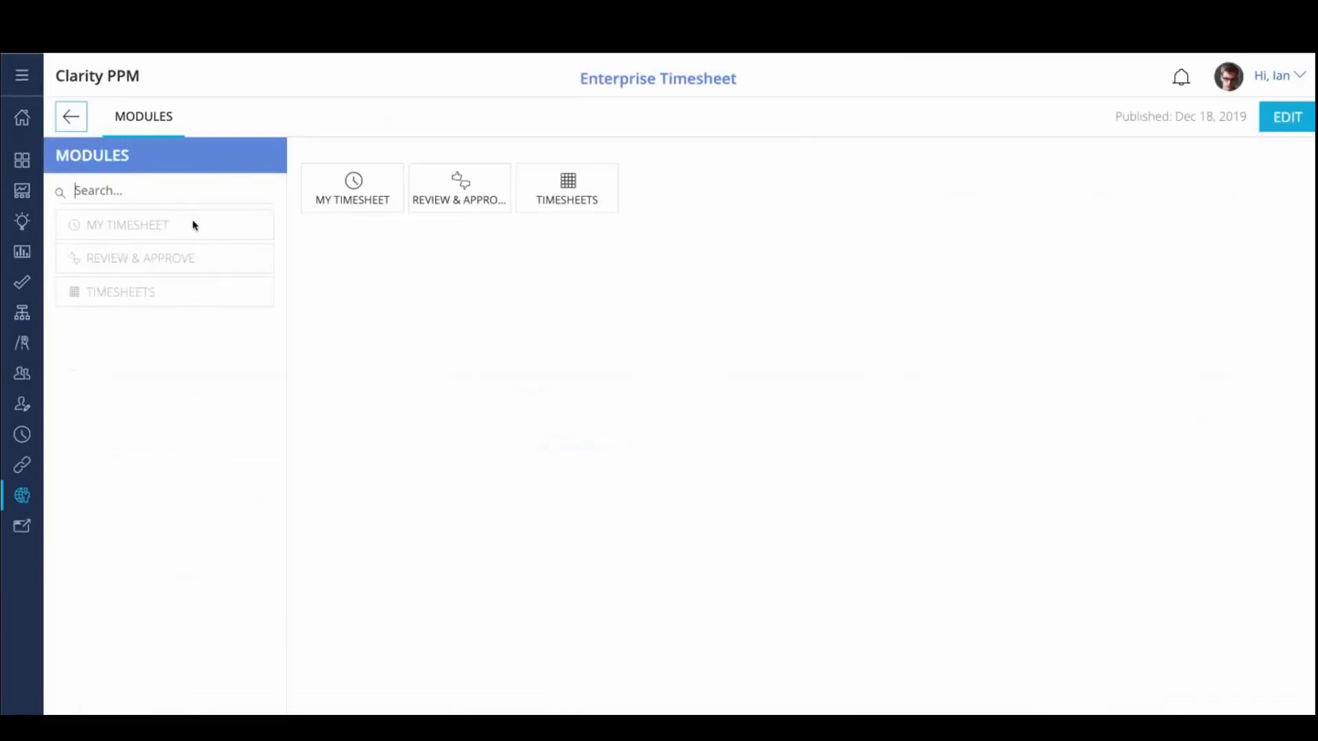
{"action": "left_click", "coordinate": [1309, 122]}
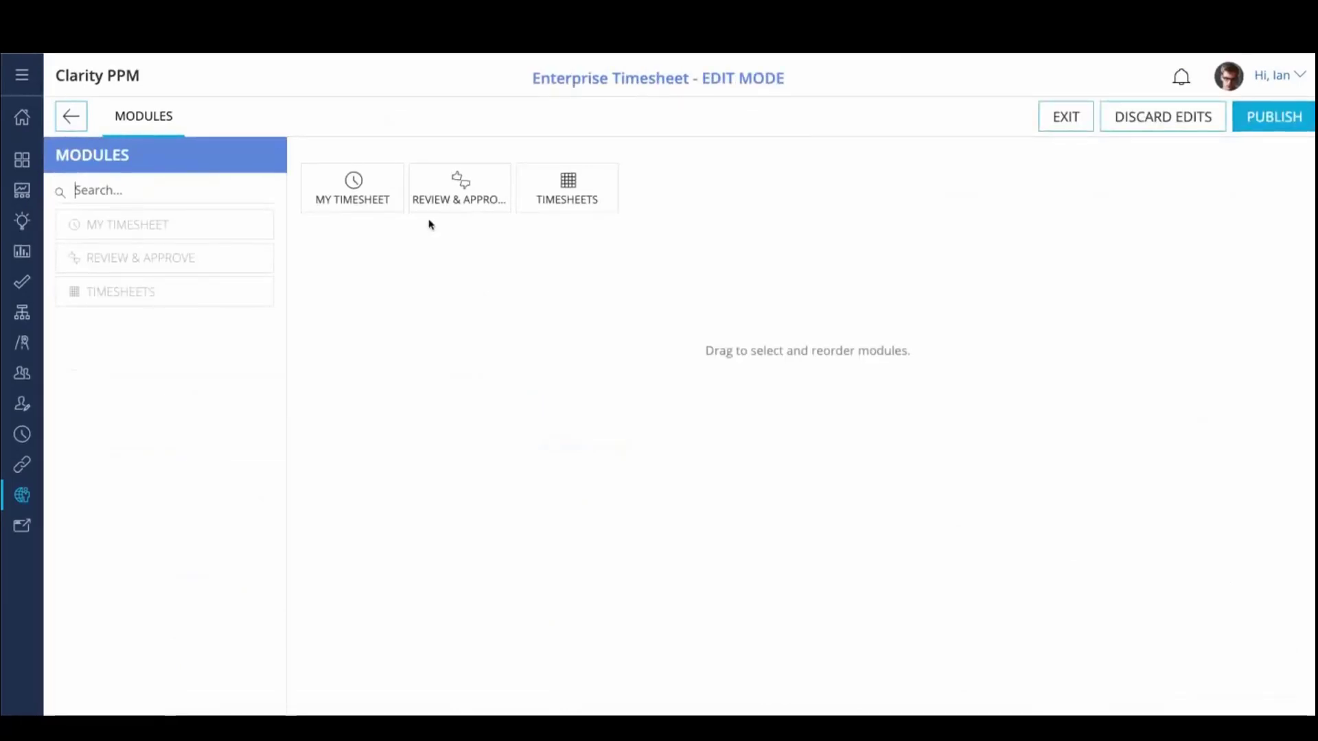
{"action": "mouse_move", "coordinate": [560, 196]}
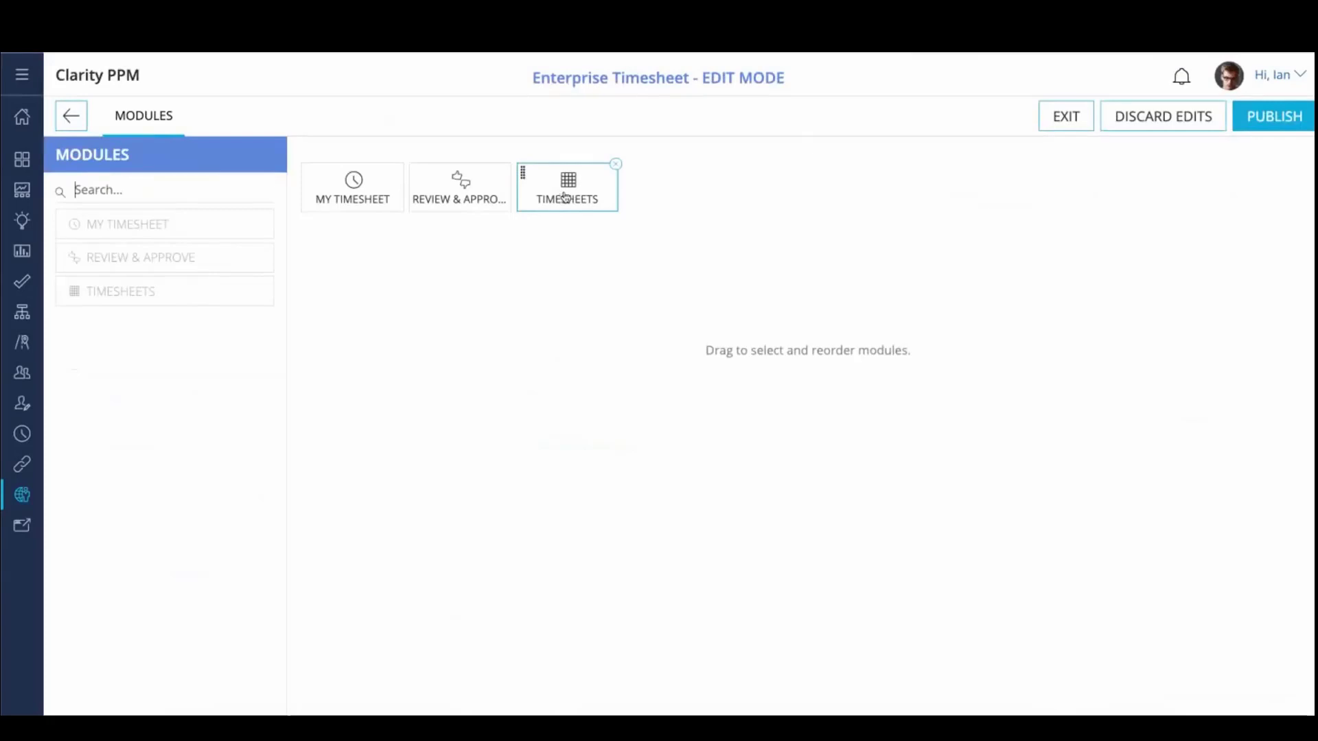
{"action": "mouse_move", "coordinate": [445, 203]}
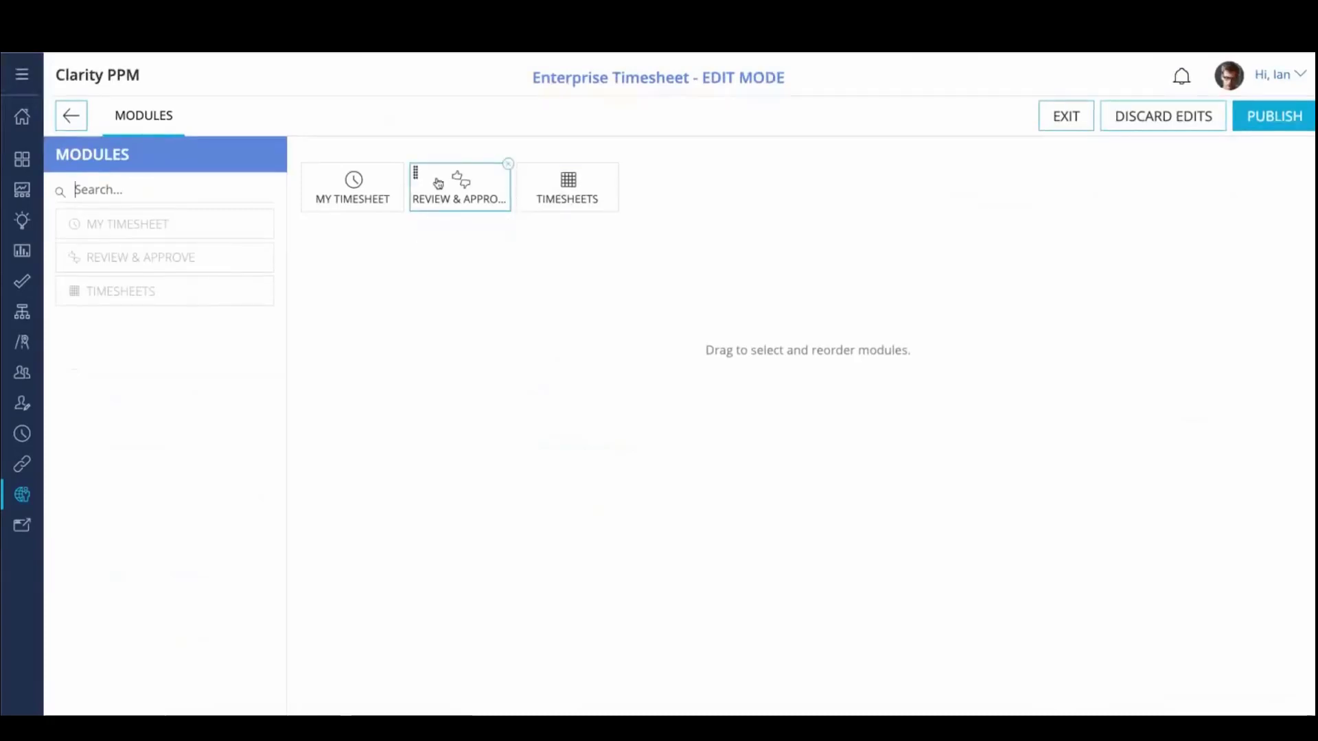
{"action": "left_click_drag", "start_coordinate": [438, 183], "coordinate": [208, 307]}
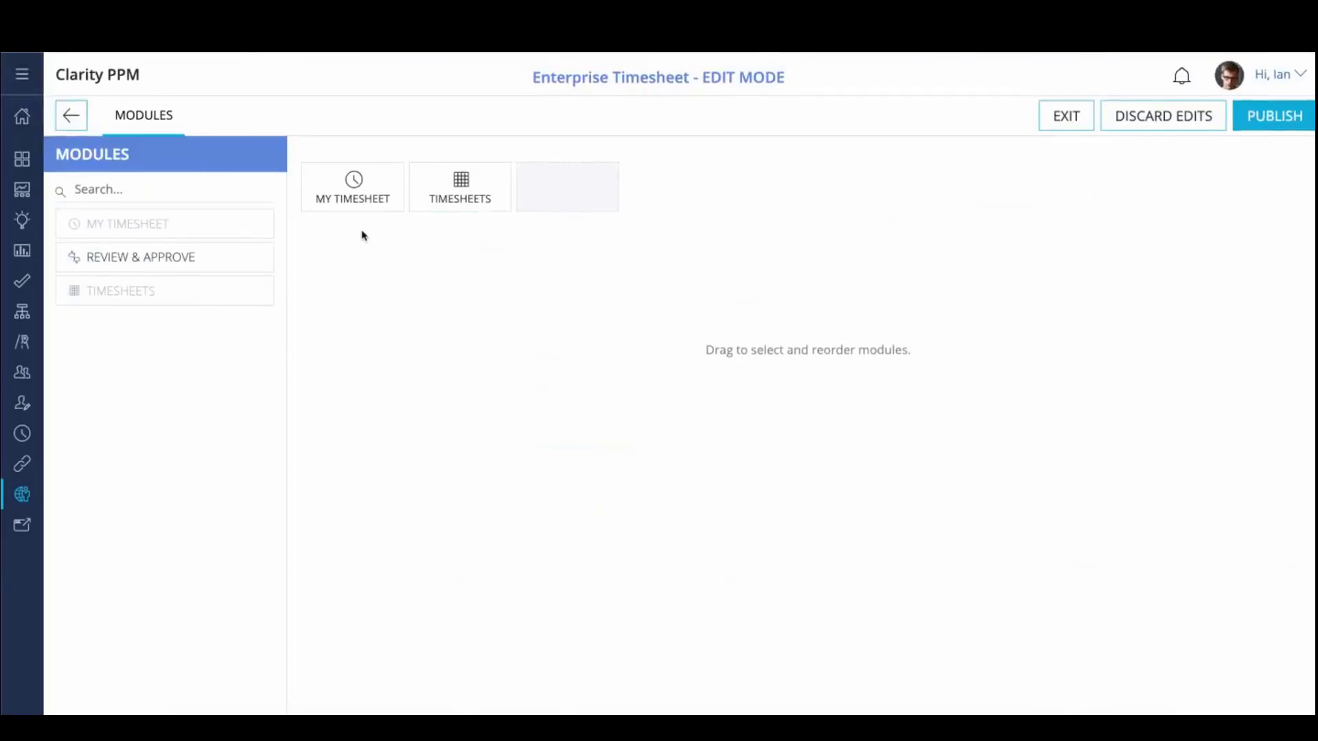
{"action": "left_click", "coordinate": [1261, 117]}
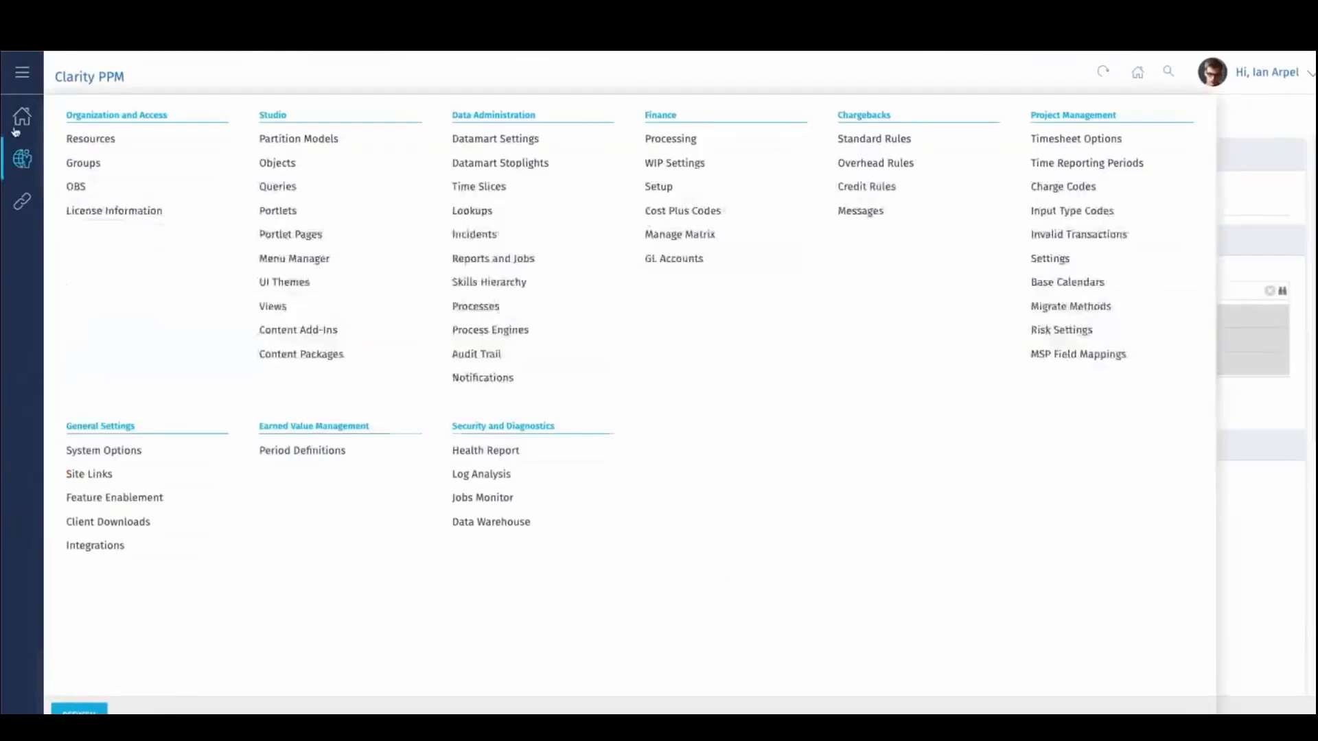
Open the Timesheet Options page in the classic Project Management administration.
{"action": "left_click", "coordinate": [19, 118]}
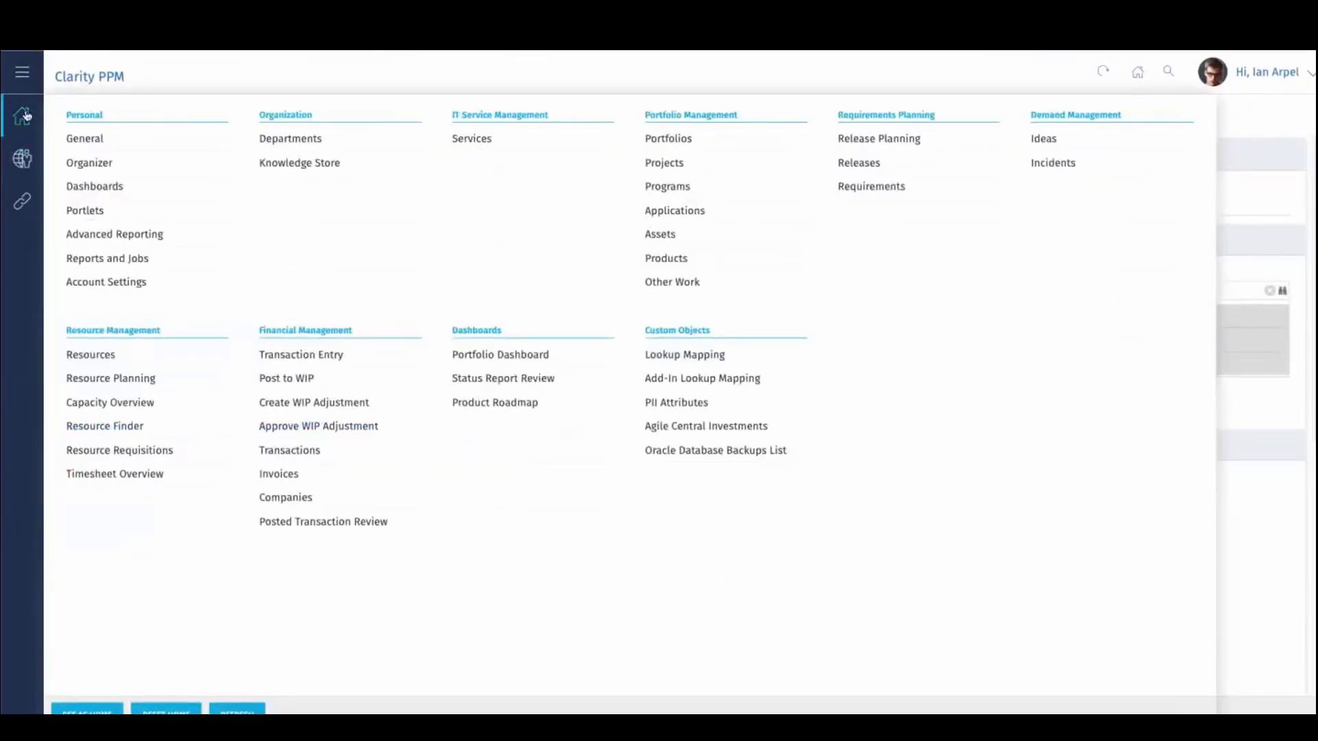
{"action": "left_click", "coordinate": [22, 159]}
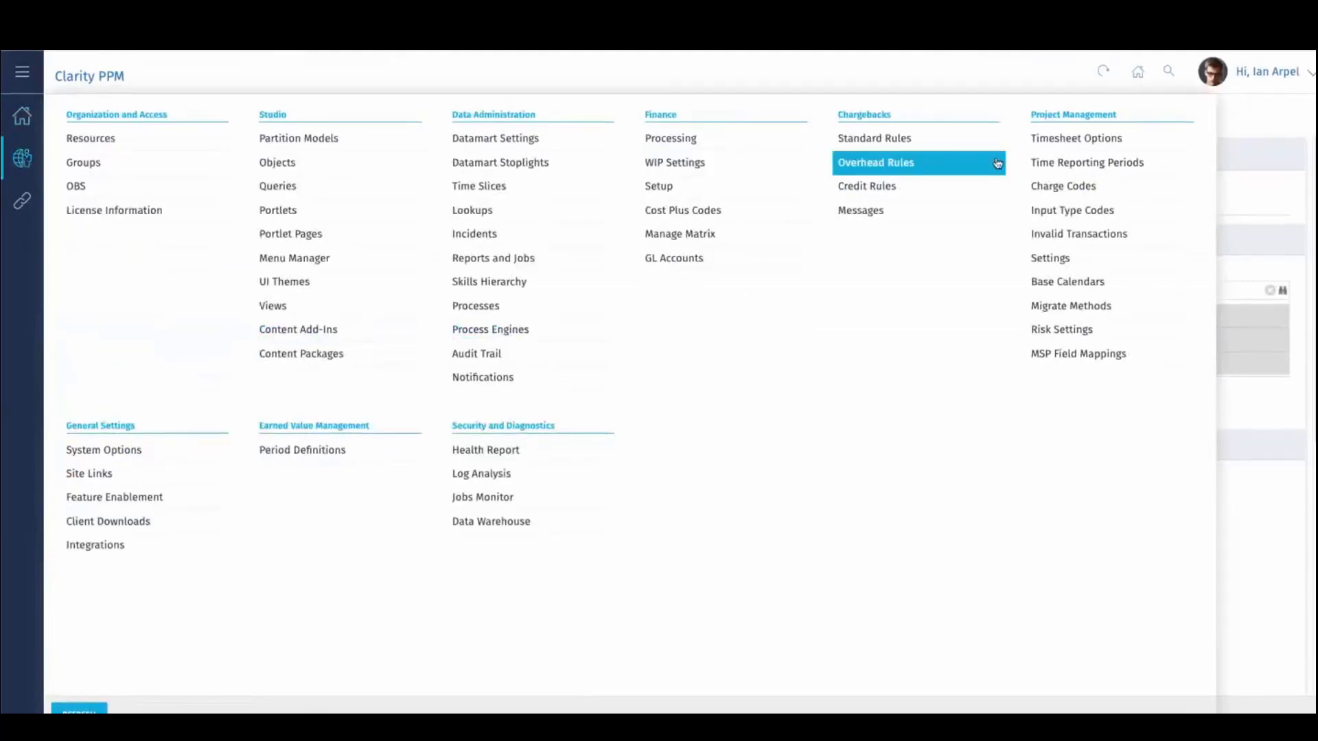
{"action": "left_click", "coordinate": [1053, 139]}
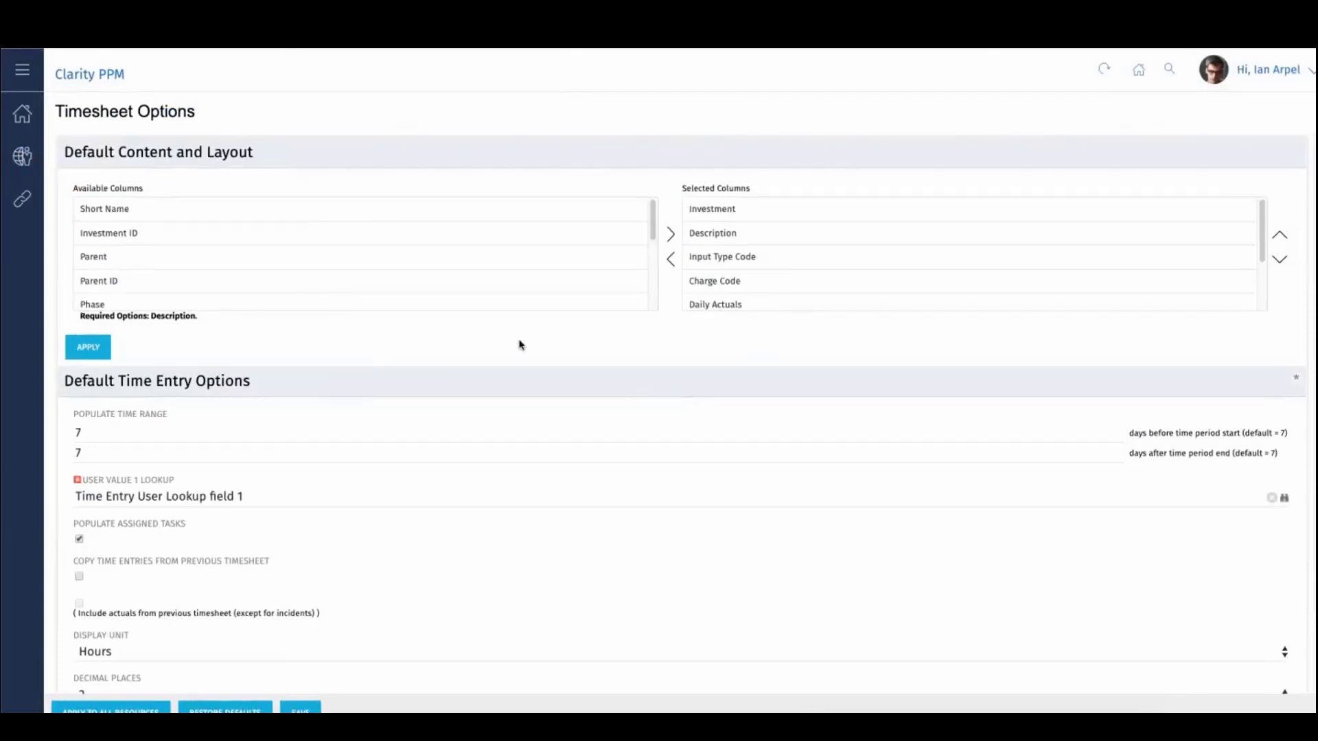
Review the default column layout, time entry defaults and Modern UX options on the Timesheet Options page.
{"action": "scroll", "coordinate": [574, 353], "scroll_direction": "down", "scroll_amount": 5}
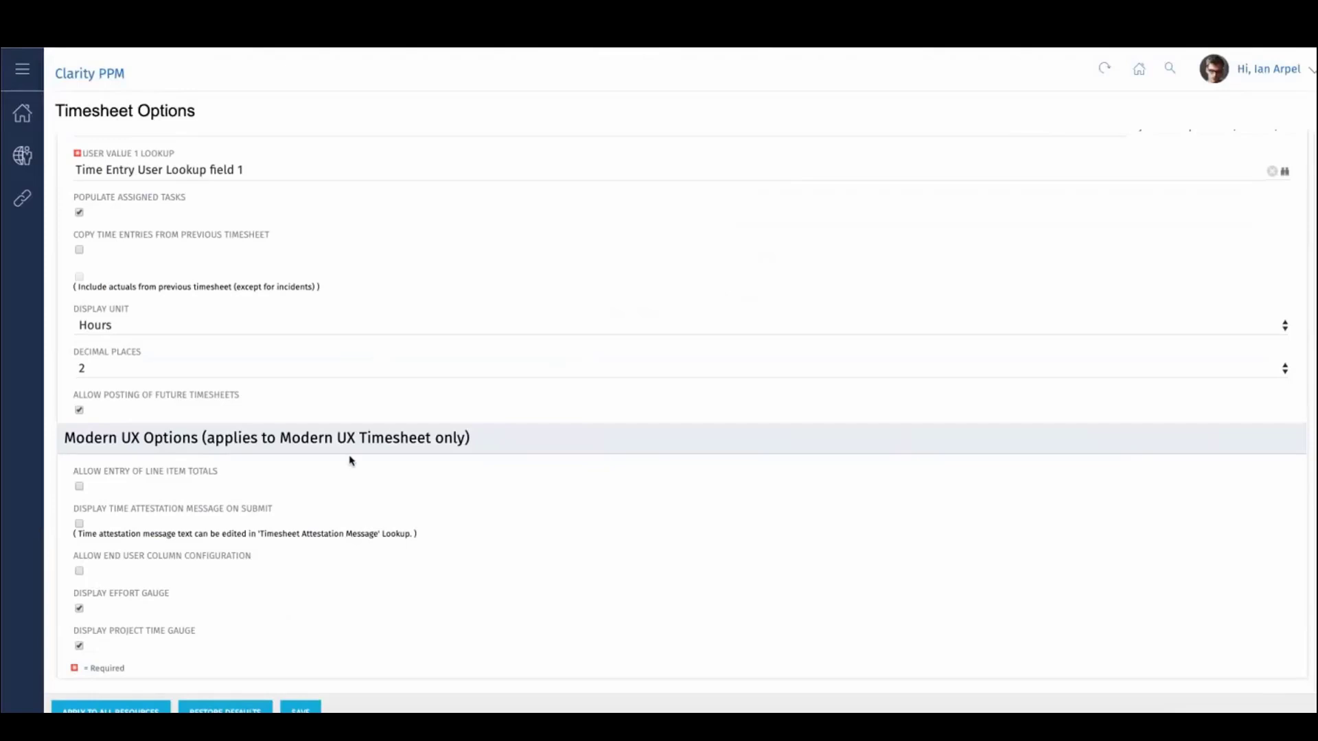
{"action": "scroll", "coordinate": [485, 344], "scroll_direction": "up", "scroll_amount": 5}
{"action": "left_click", "coordinate": [600, 267]}
{"action": "left_click", "coordinate": [752, 259]}
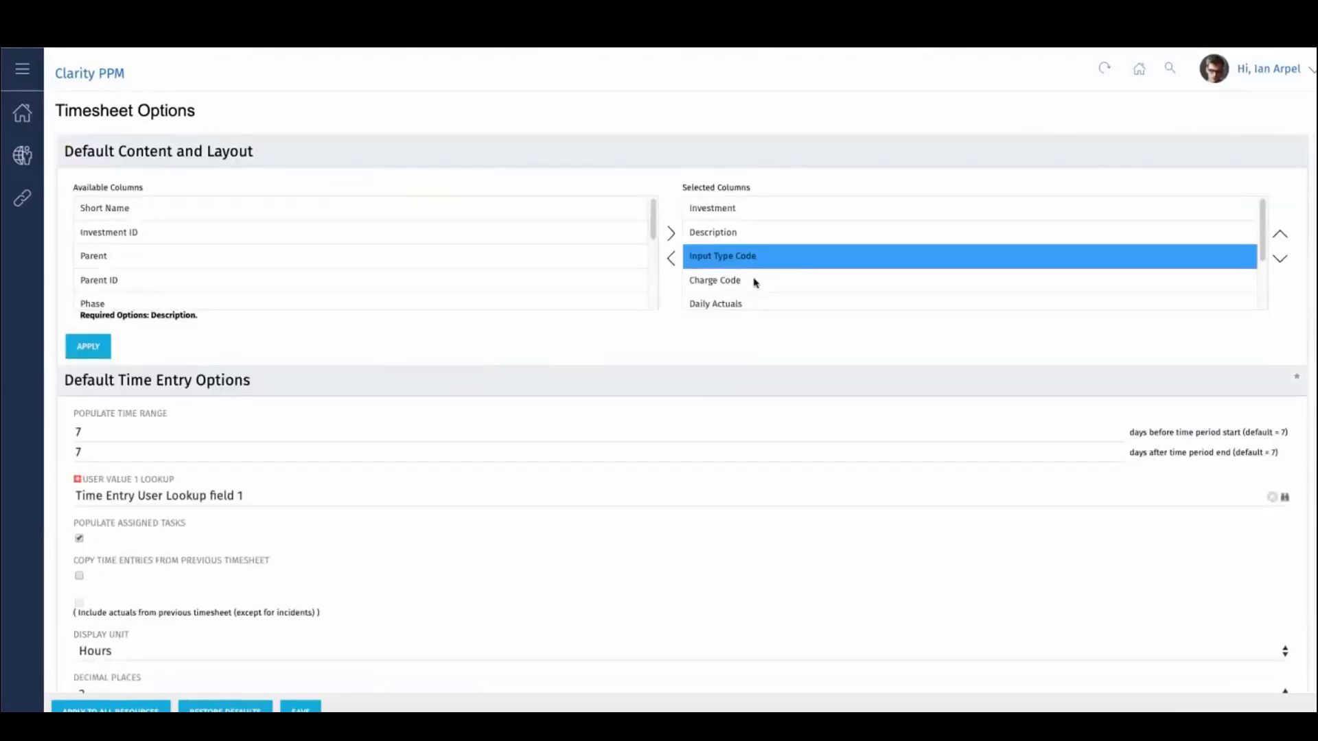
{"action": "left_click", "coordinate": [752, 281]}
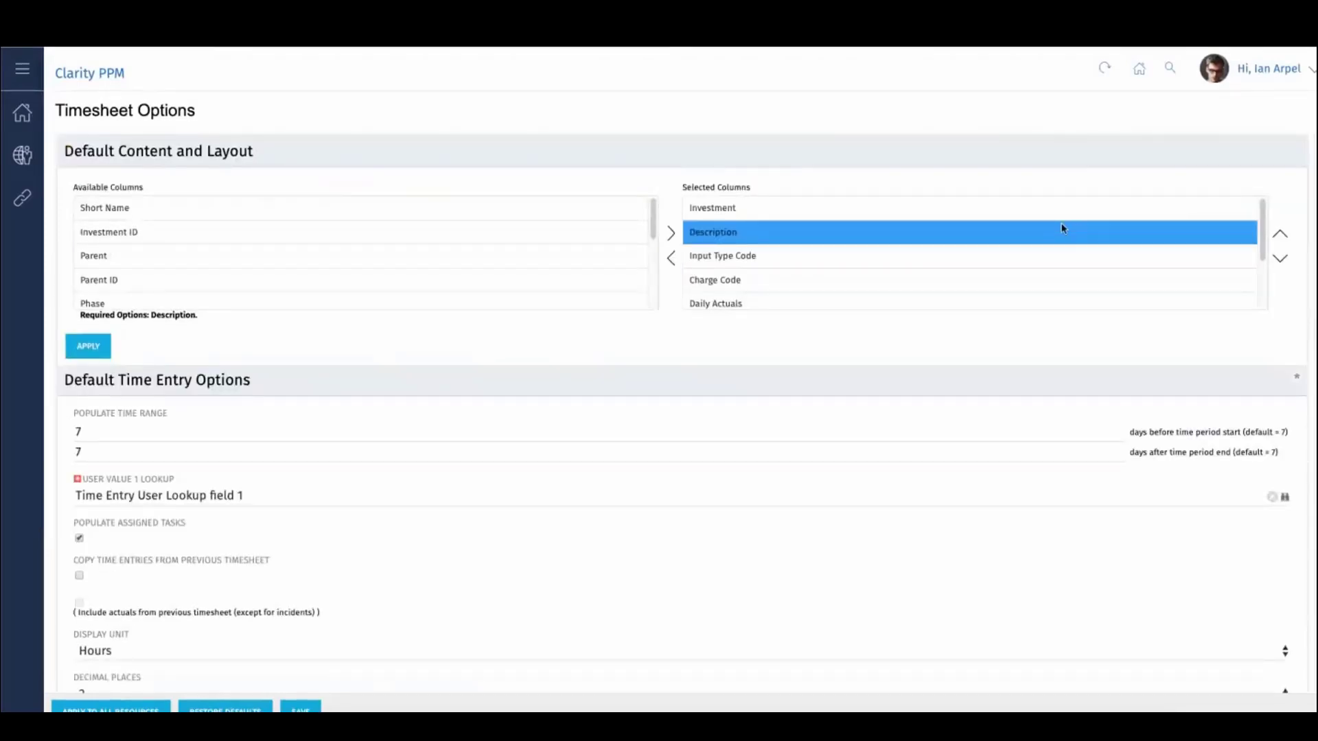
{"action": "mouse_move", "coordinate": [1261, 241]}
{"action": "left_mouse_down"}
{"action": "mouse_move", "coordinate": [1261, 275]}
{"action": "mouse_move", "coordinate": [1260, 227]}
{"action": "left_mouse_up"}
{"action": "left_click", "coordinate": [1246, 230]}
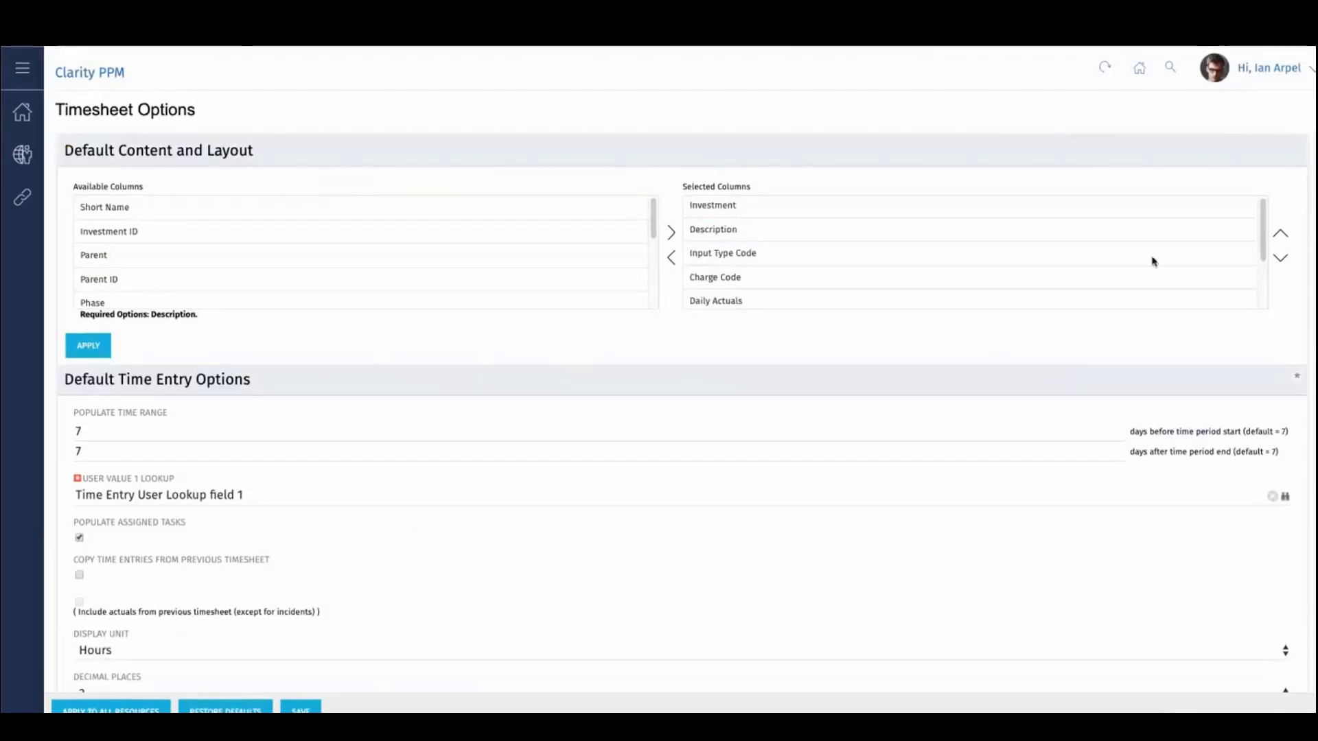
{"action": "left_click_drag", "start_coordinate": [1260, 213], "coordinate": [1258, 212]}
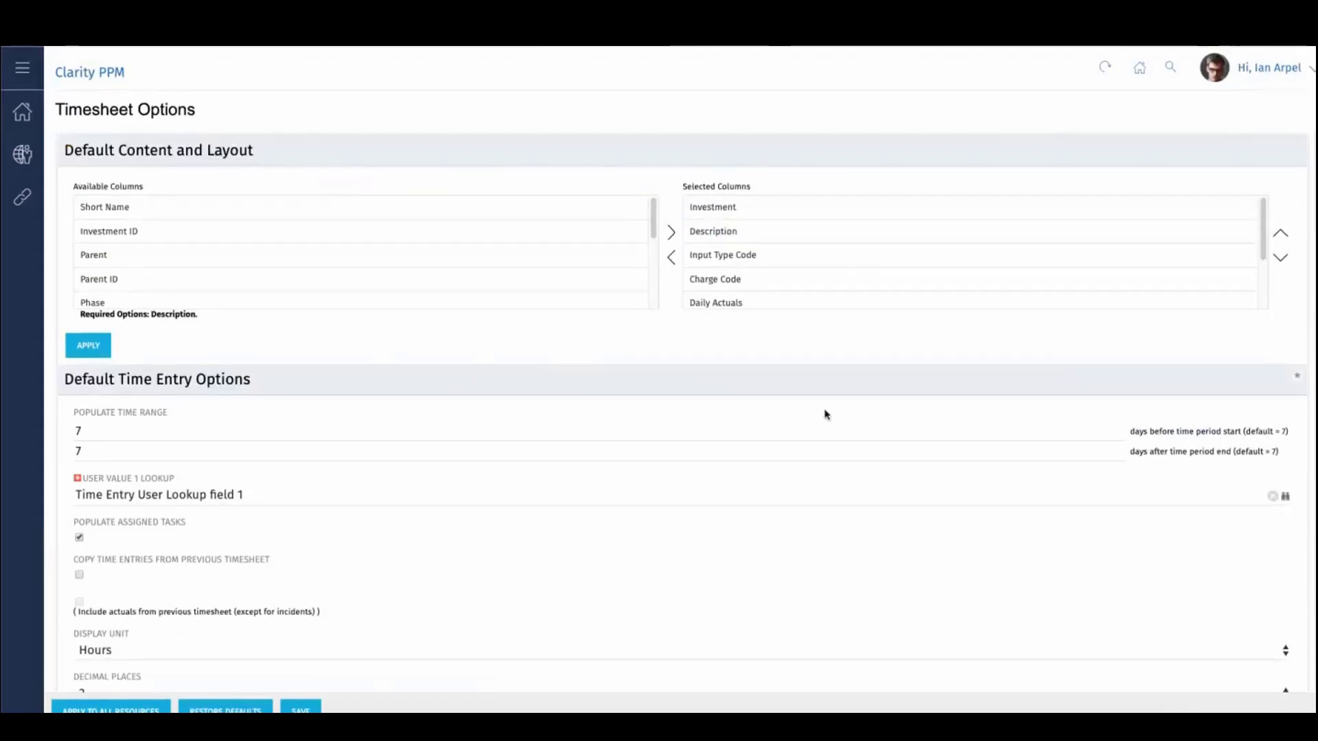
{"action": "scroll", "coordinate": [674, 412], "scroll_direction": "down", "scroll_amount": 4}
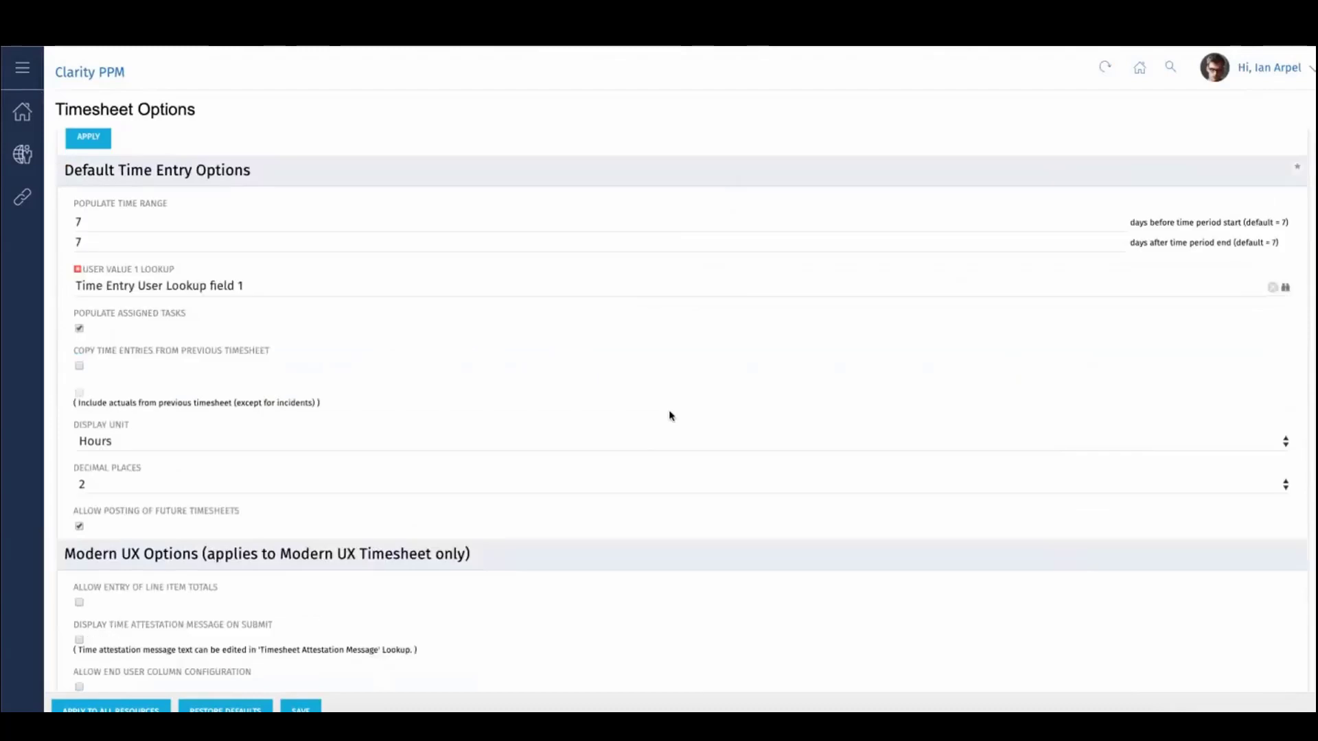
{"action": "scroll", "coordinate": [117, 564], "scroll_direction": "down", "scroll_amount": 1}
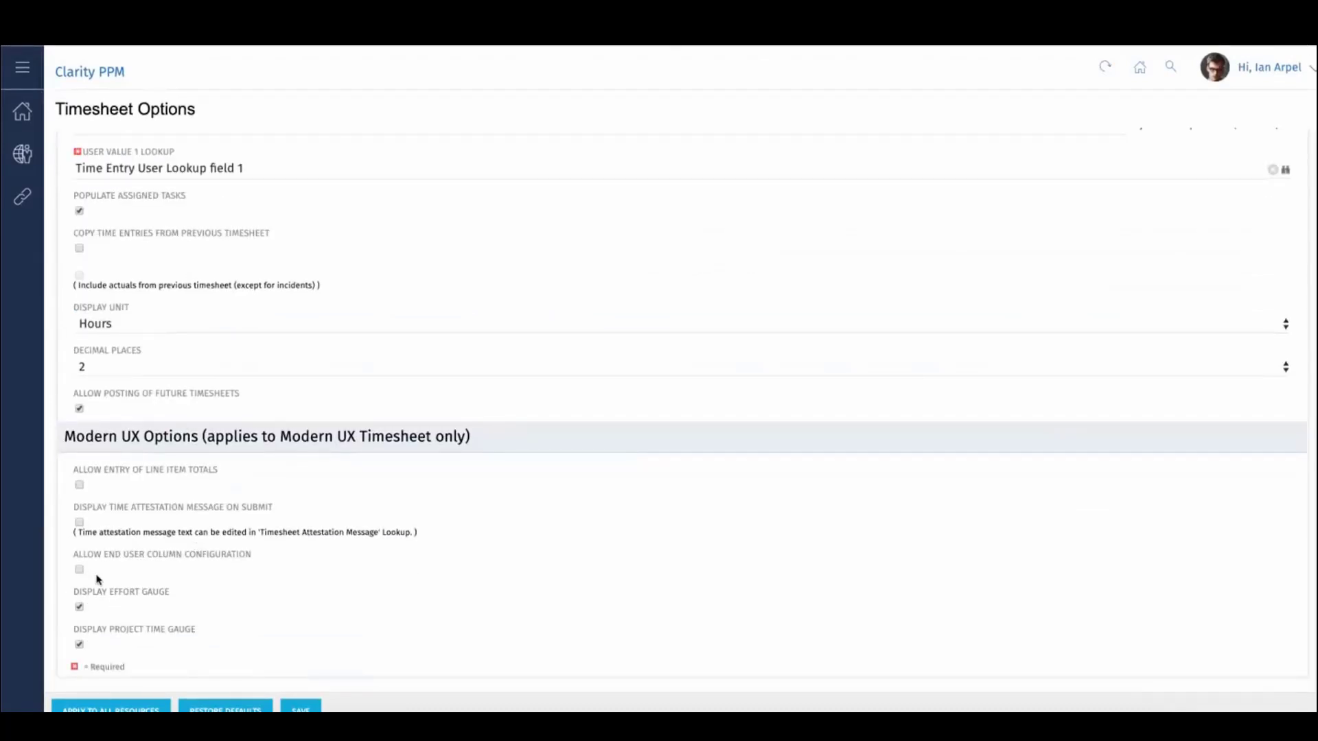
{"action": "scroll", "coordinate": [917, 368], "scroll_direction": "up", "scroll_amount": 5}
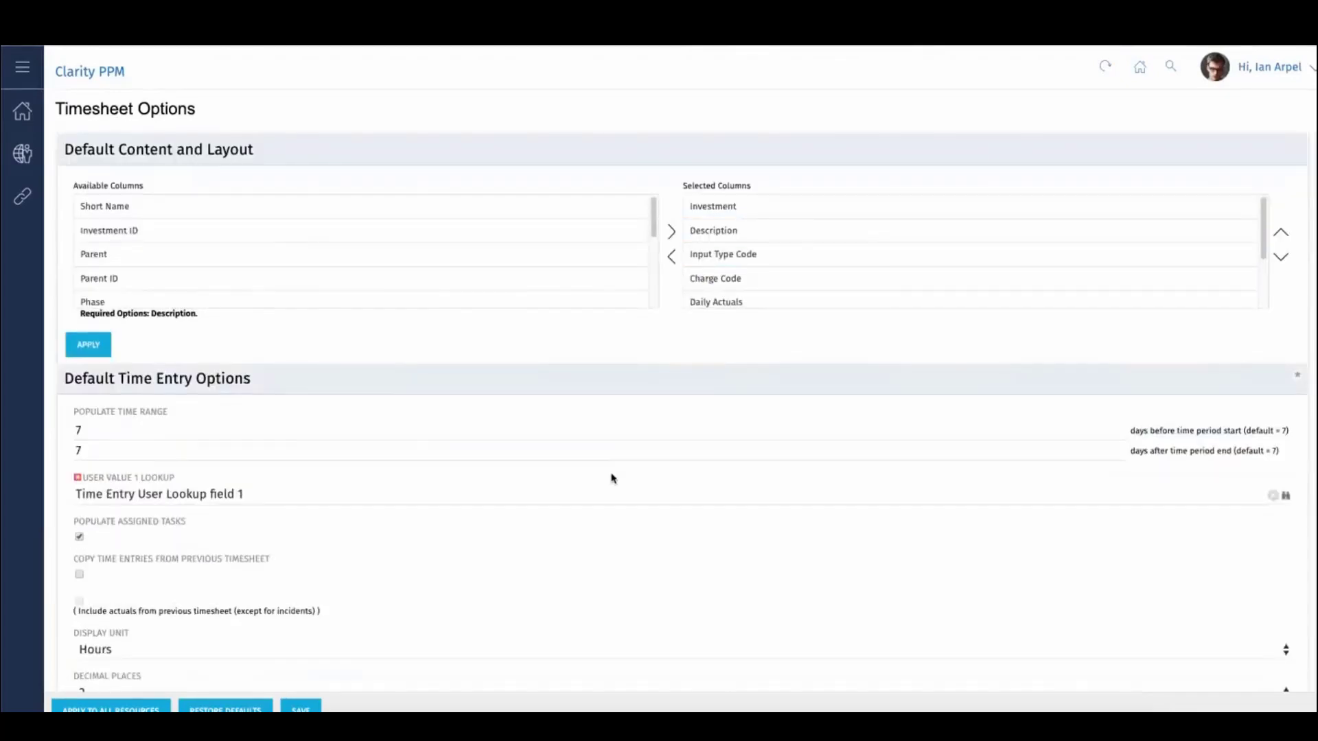
{"action": "scroll", "coordinate": [607, 475], "scroll_direction": "down", "scroll_amount": 1}
{"action": "scroll", "coordinate": [606, 475], "scroll_direction": "down", "scroll_amount": 5}
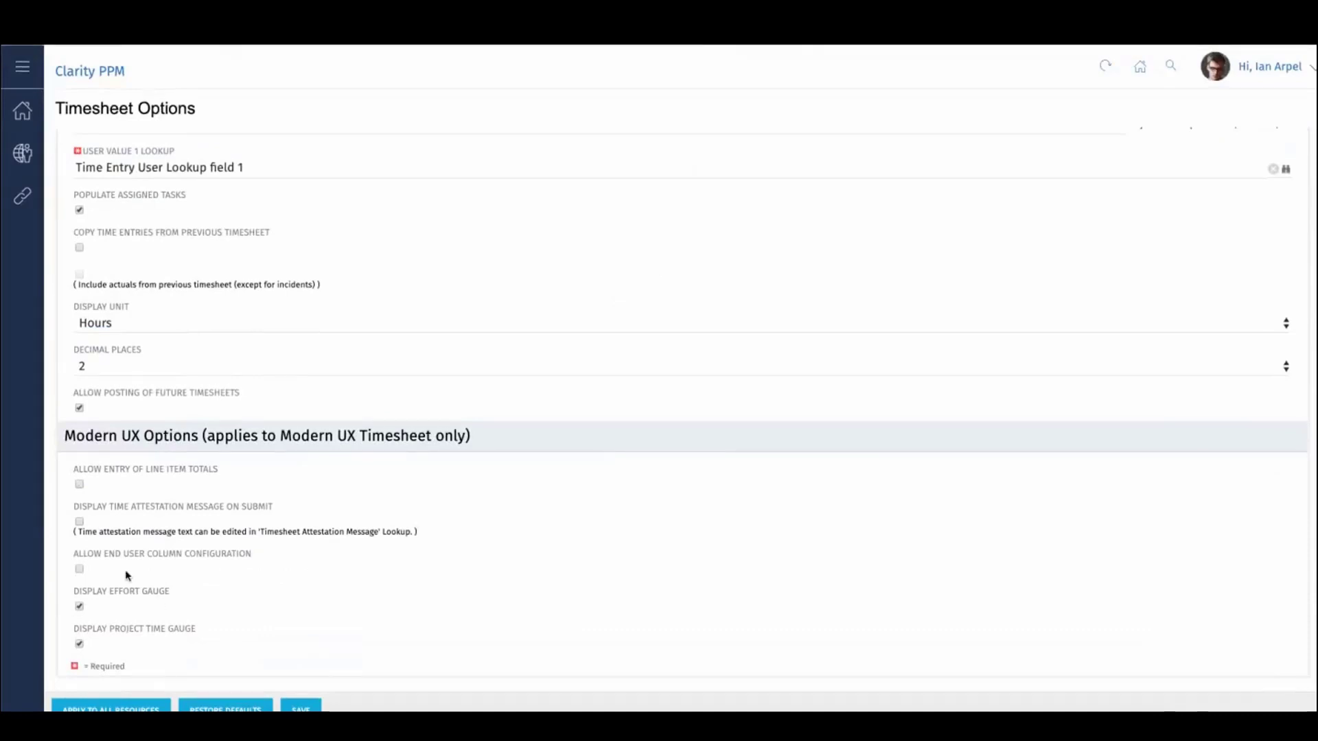
Allow end user column configuration, turn off the effort gauge and project time gauge, and save the timesheet options.
{"action": "left_click", "coordinate": [79, 569]}
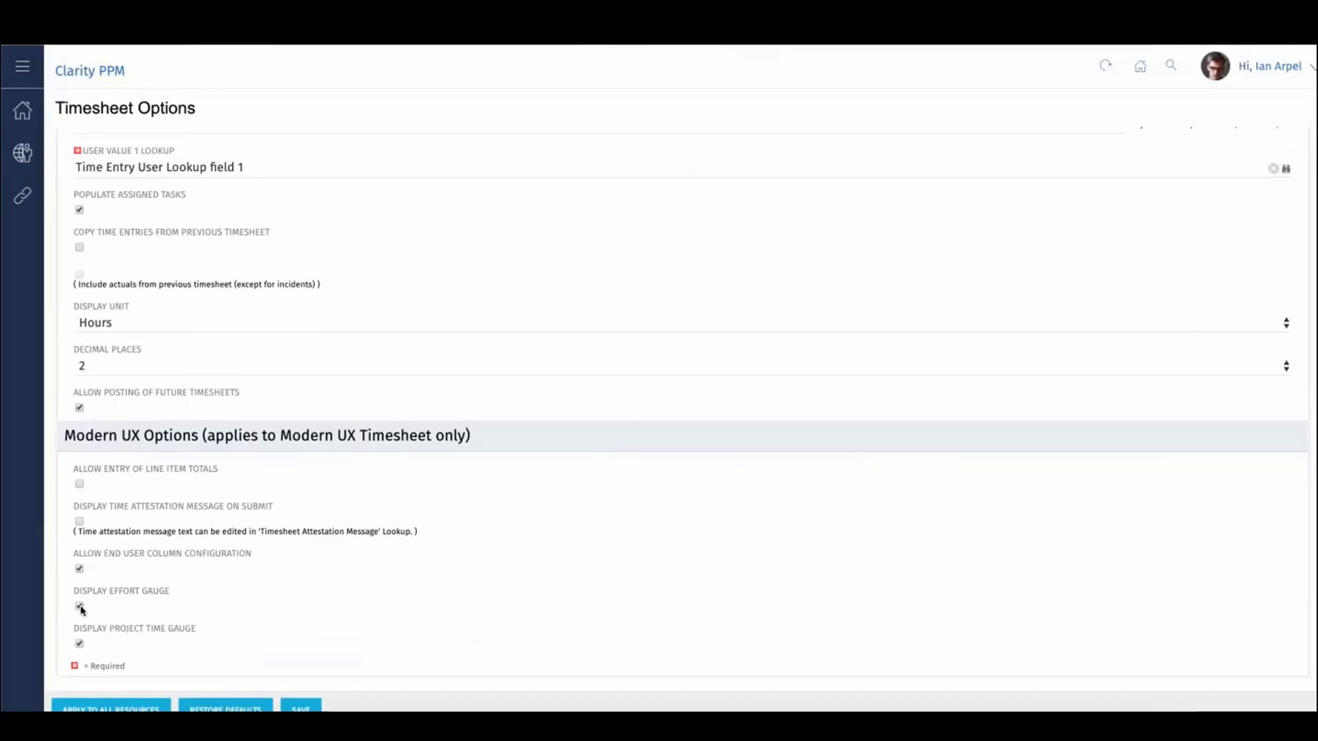
{"action": "left_click", "coordinate": [80, 607]}
{"action": "left_click", "coordinate": [79, 644]}
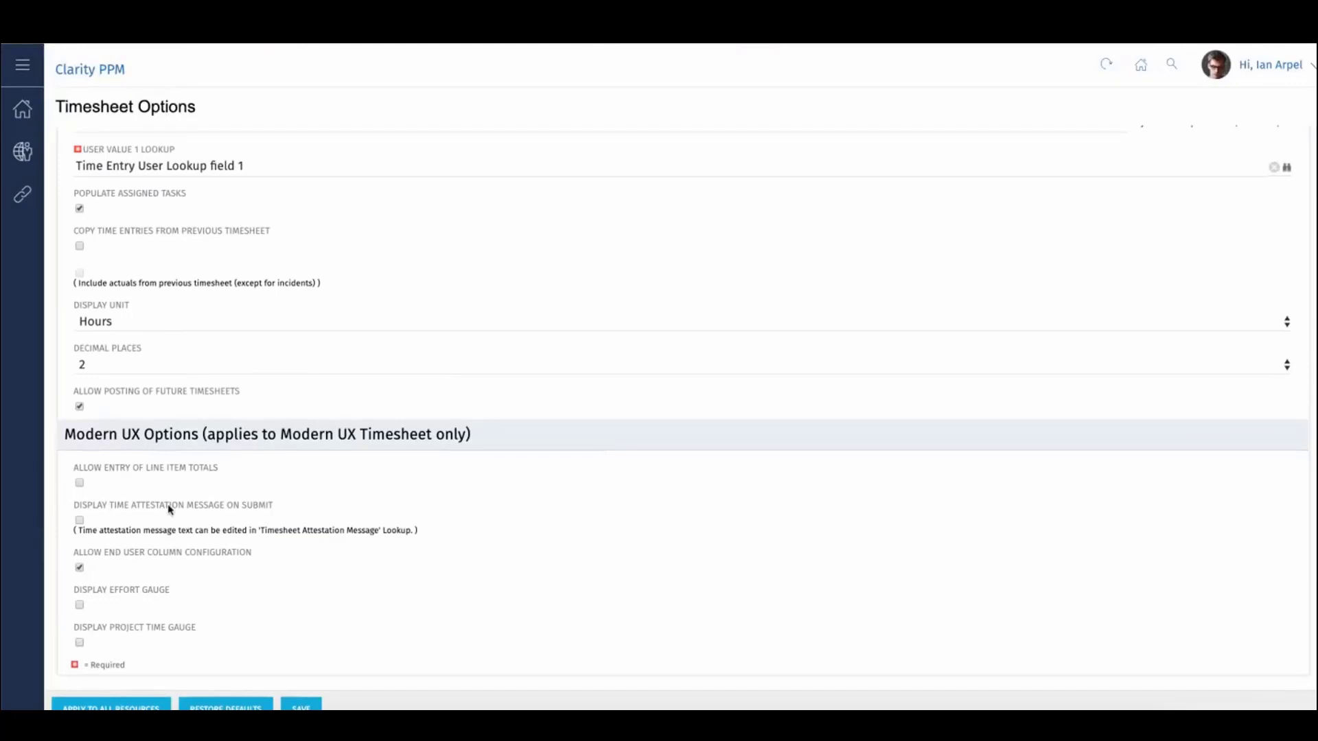
{"action": "left_click", "coordinate": [300, 707]}
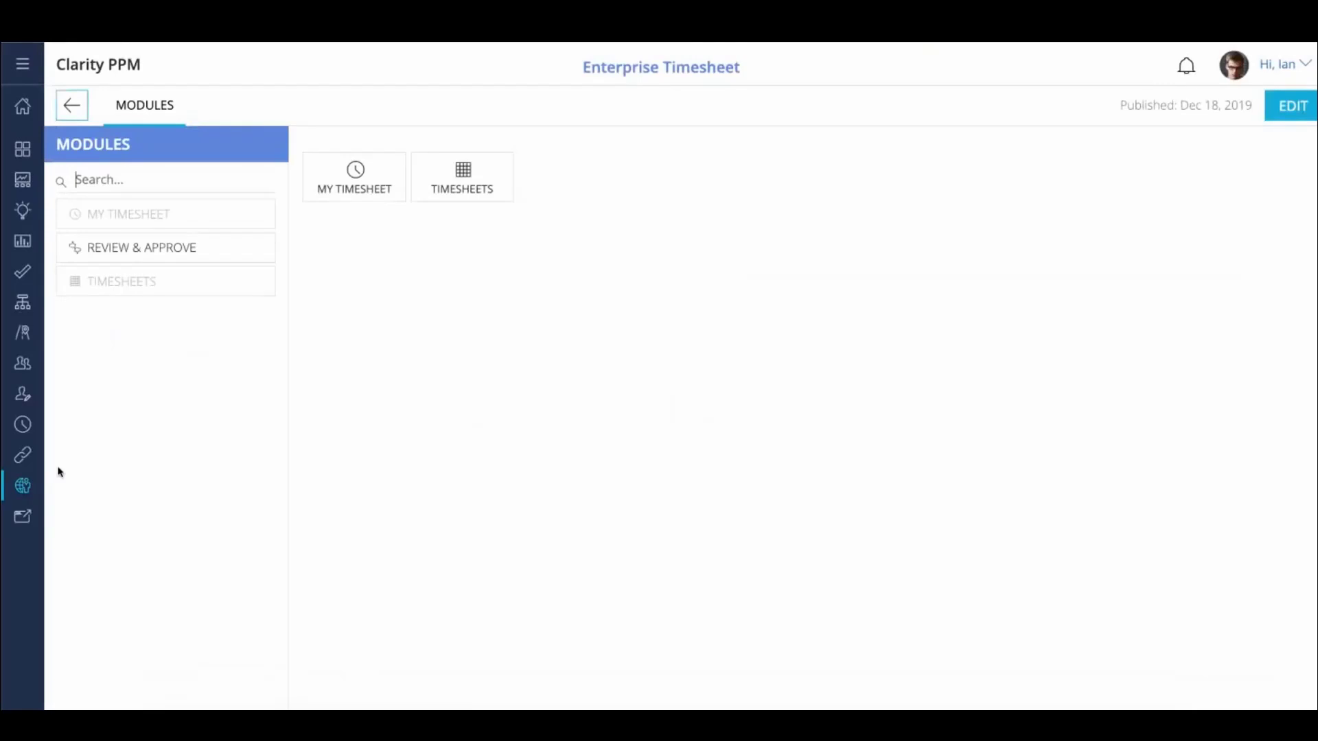
Open My Timesheet for Dec 16 - Dec 22 in the modern interface and add the Baseline and ETC columns.
{"action": "left_click", "coordinate": [23, 424]}
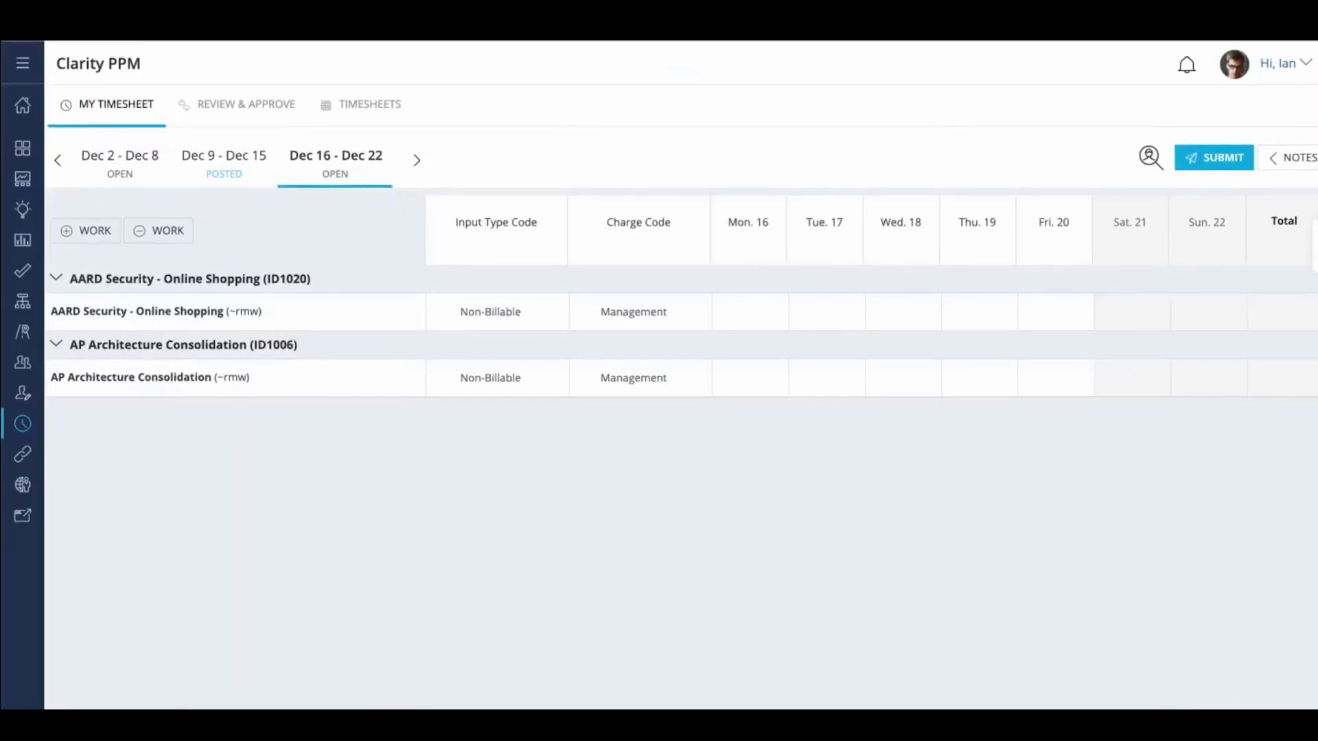
{"action": "left_click", "coordinate": [1314, 246]}
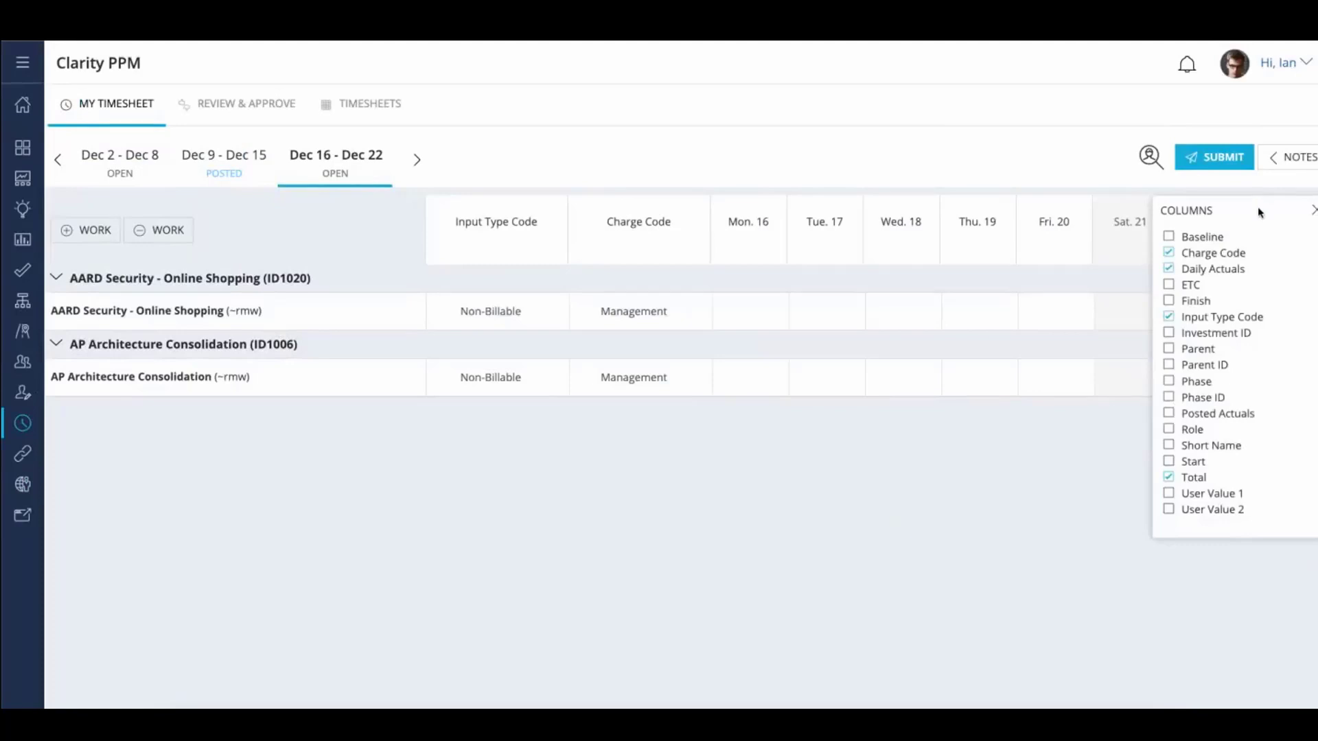
{"action": "left_click", "coordinate": [1311, 212]}
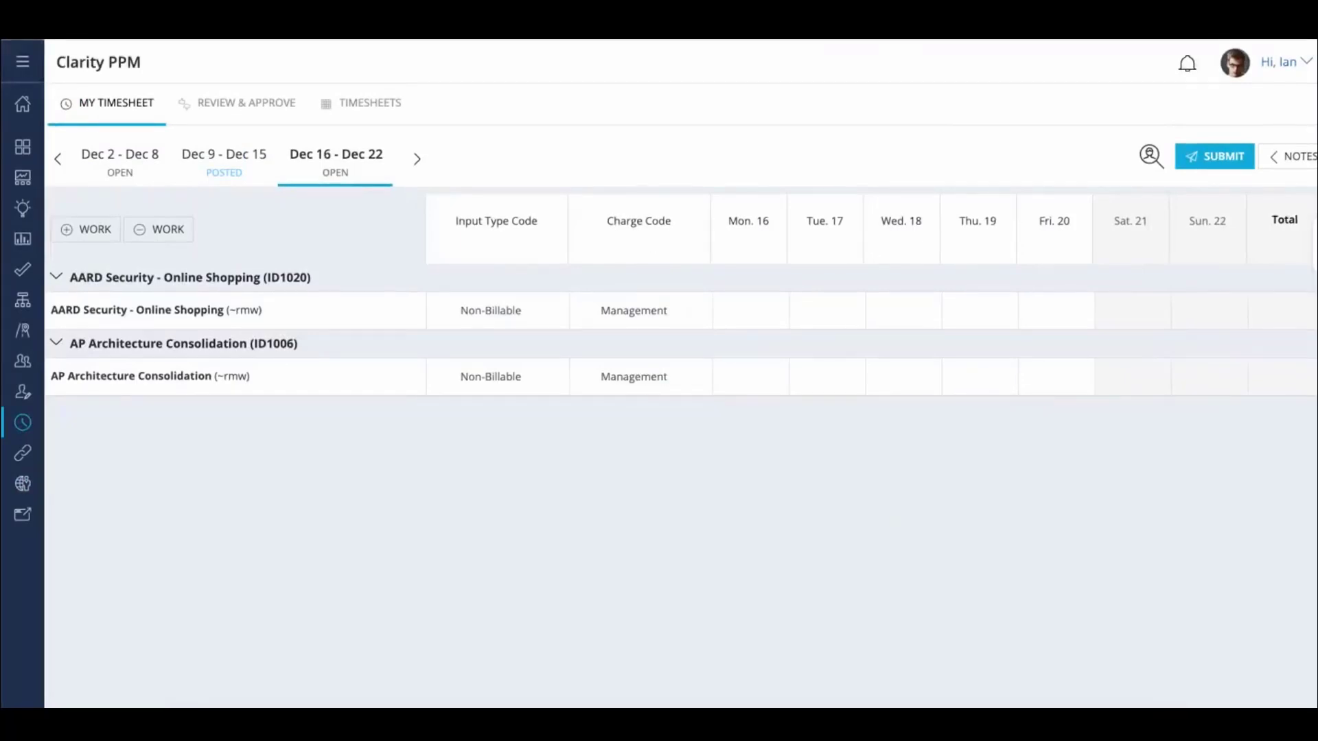
{"action": "left_click", "coordinate": [1310, 237]}
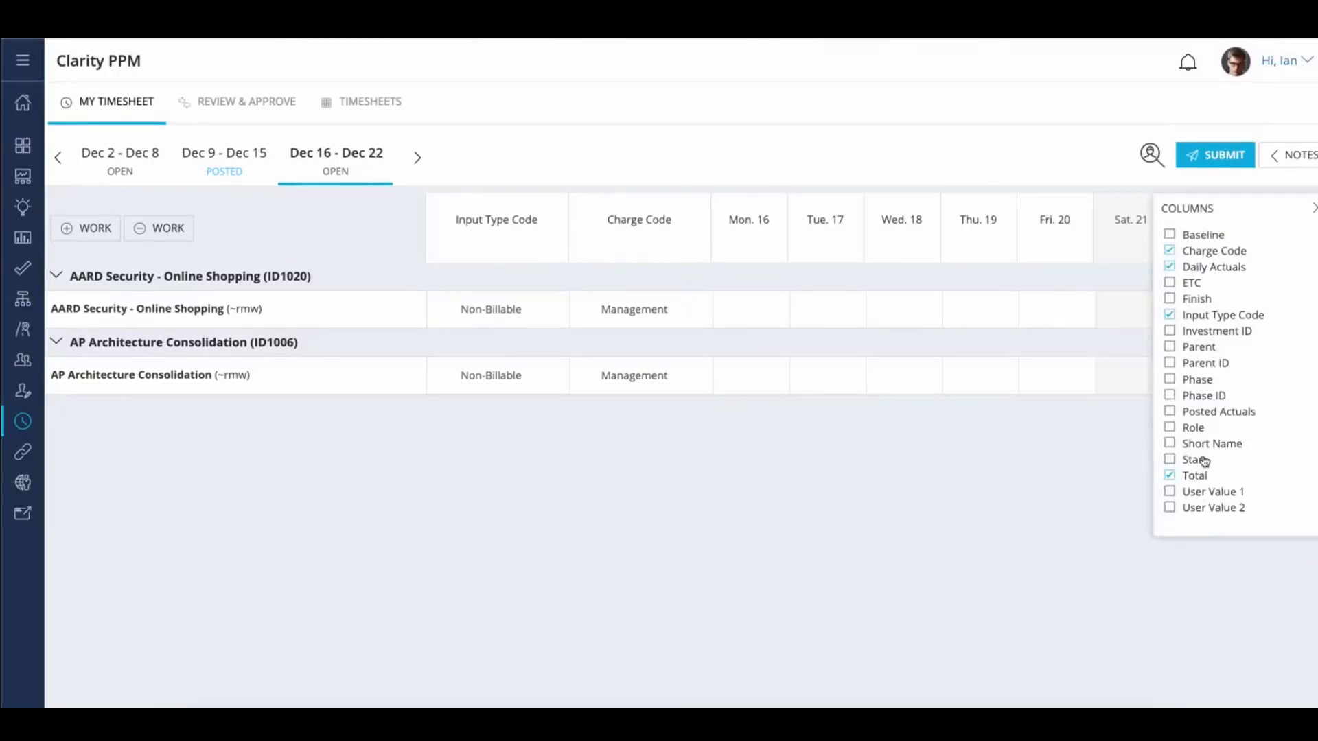
{"action": "left_click", "coordinate": [1172, 240]}
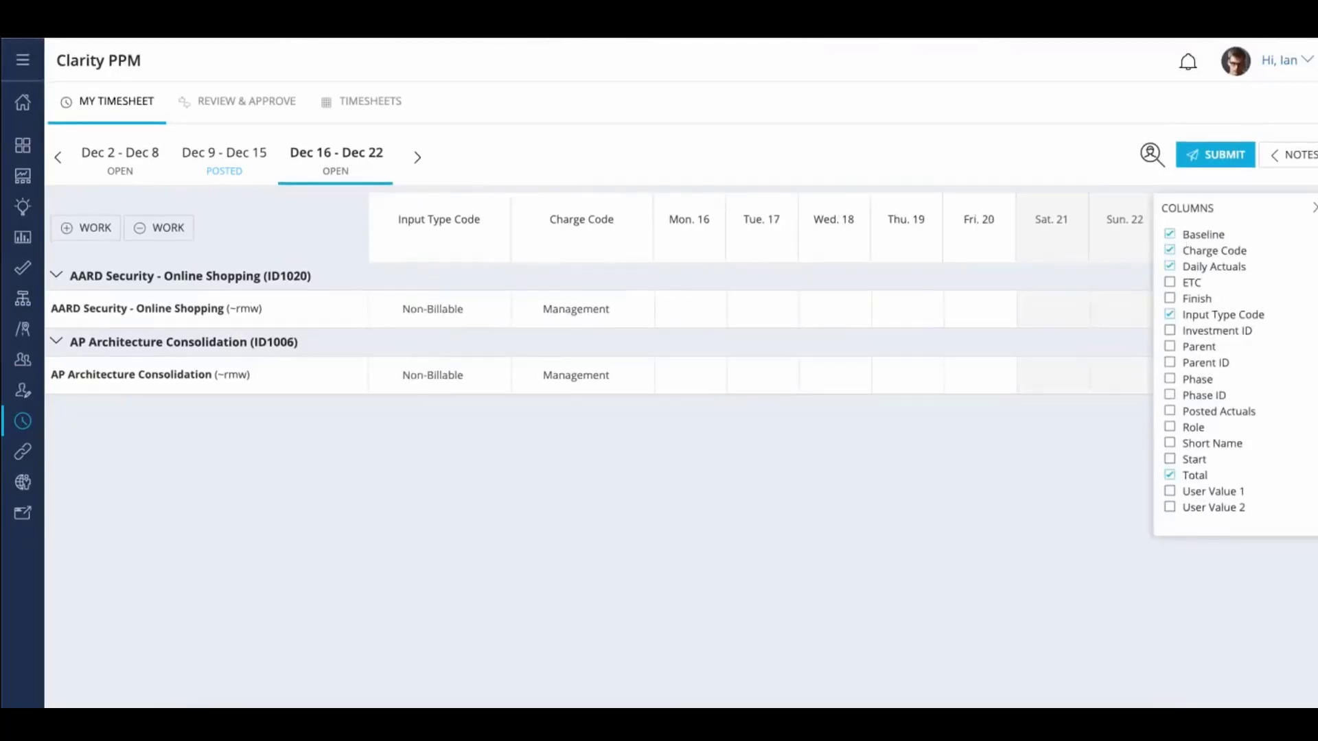
{"action": "left_click", "coordinate": [1315, 209]}
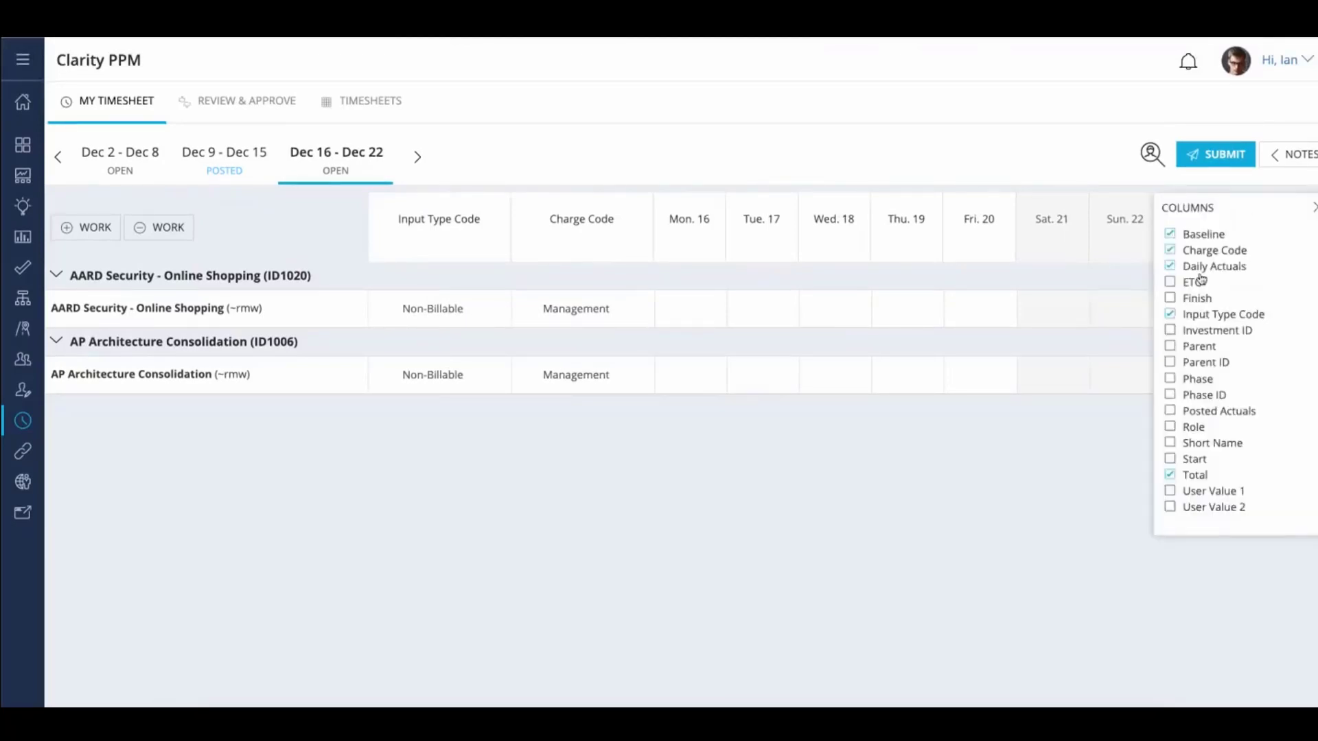
{"action": "left_click", "coordinate": [1171, 282]}
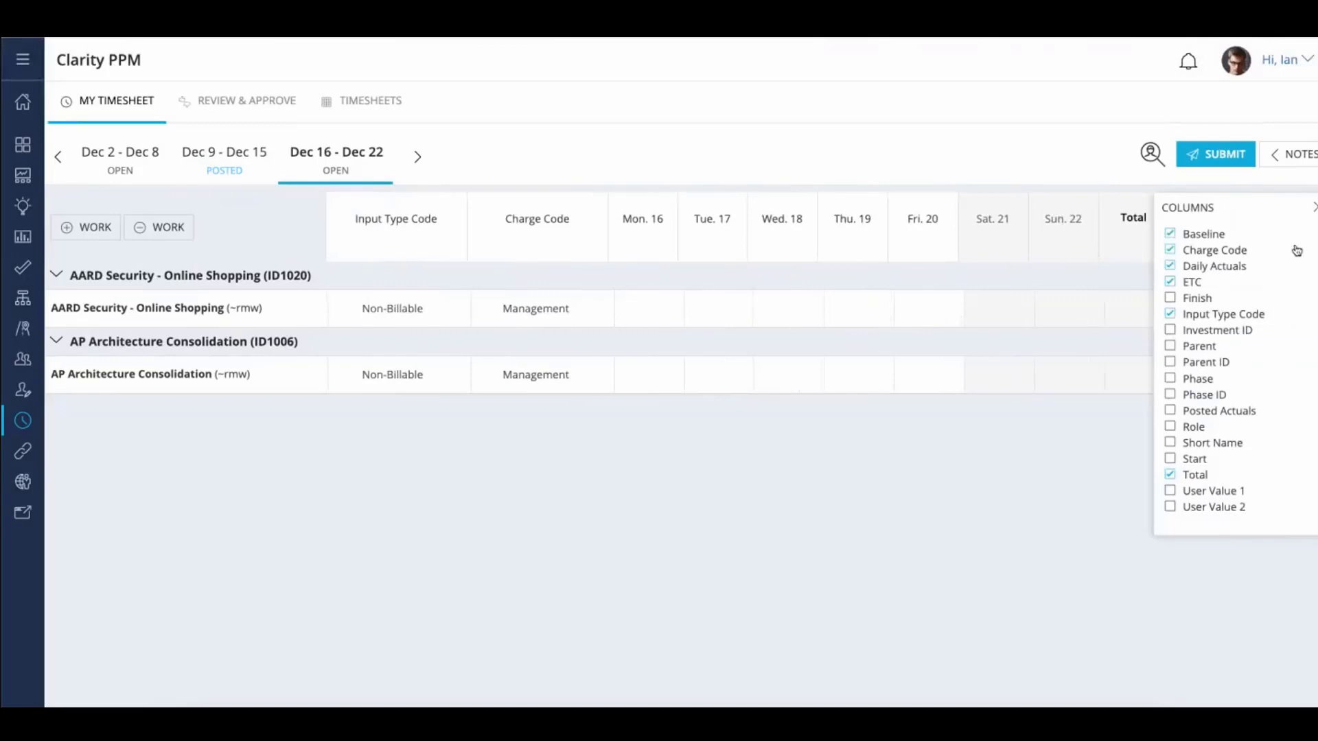
{"action": "left_click", "coordinate": [1314, 207]}
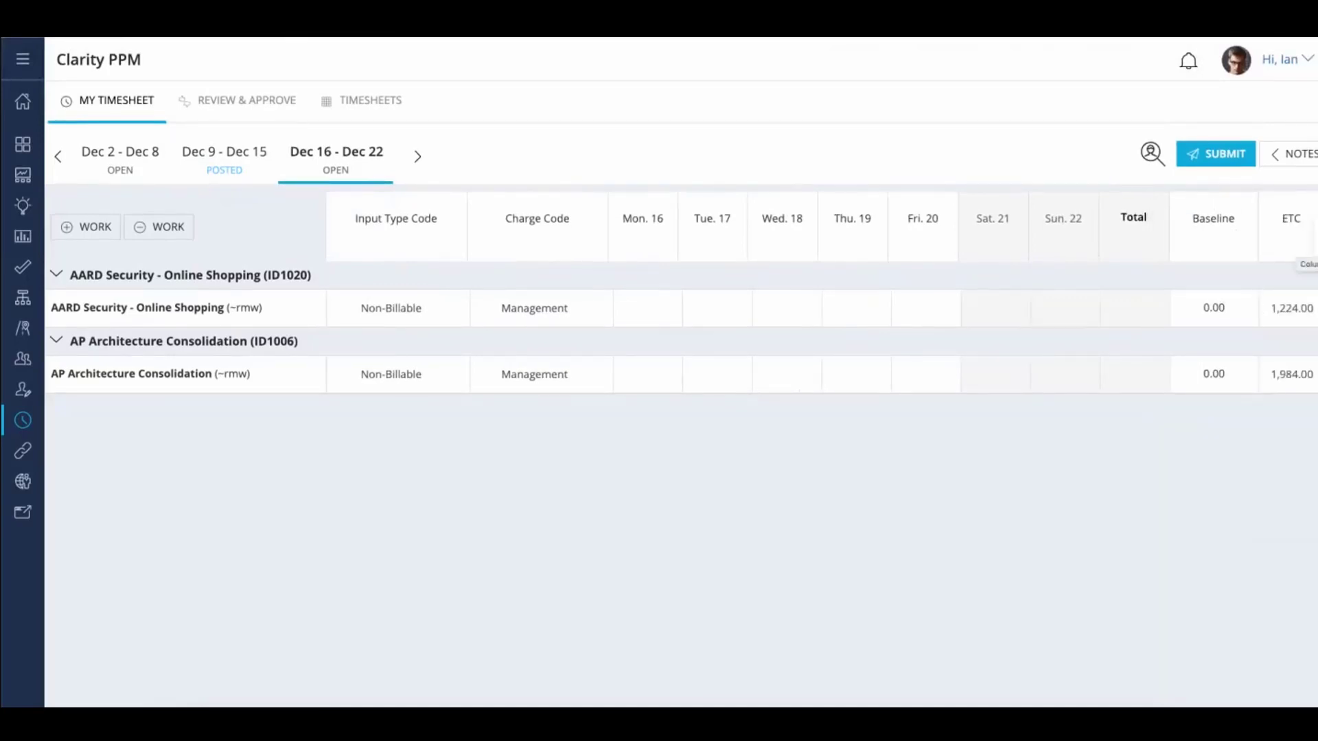
Examine the list of selectable columns against the columns displayed in My Timesheet.
{"action": "left_click", "coordinate": [1310, 252]}
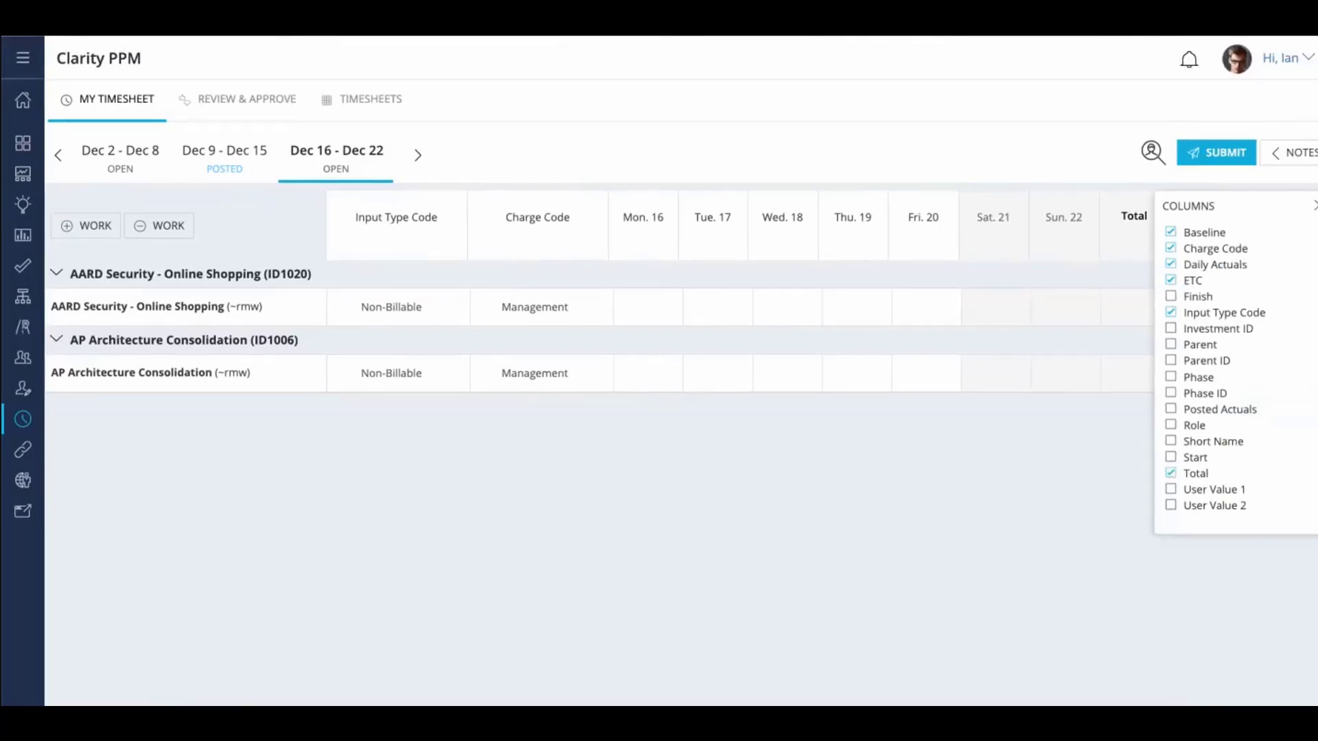
{"action": "left_click", "coordinate": [1313, 206]}
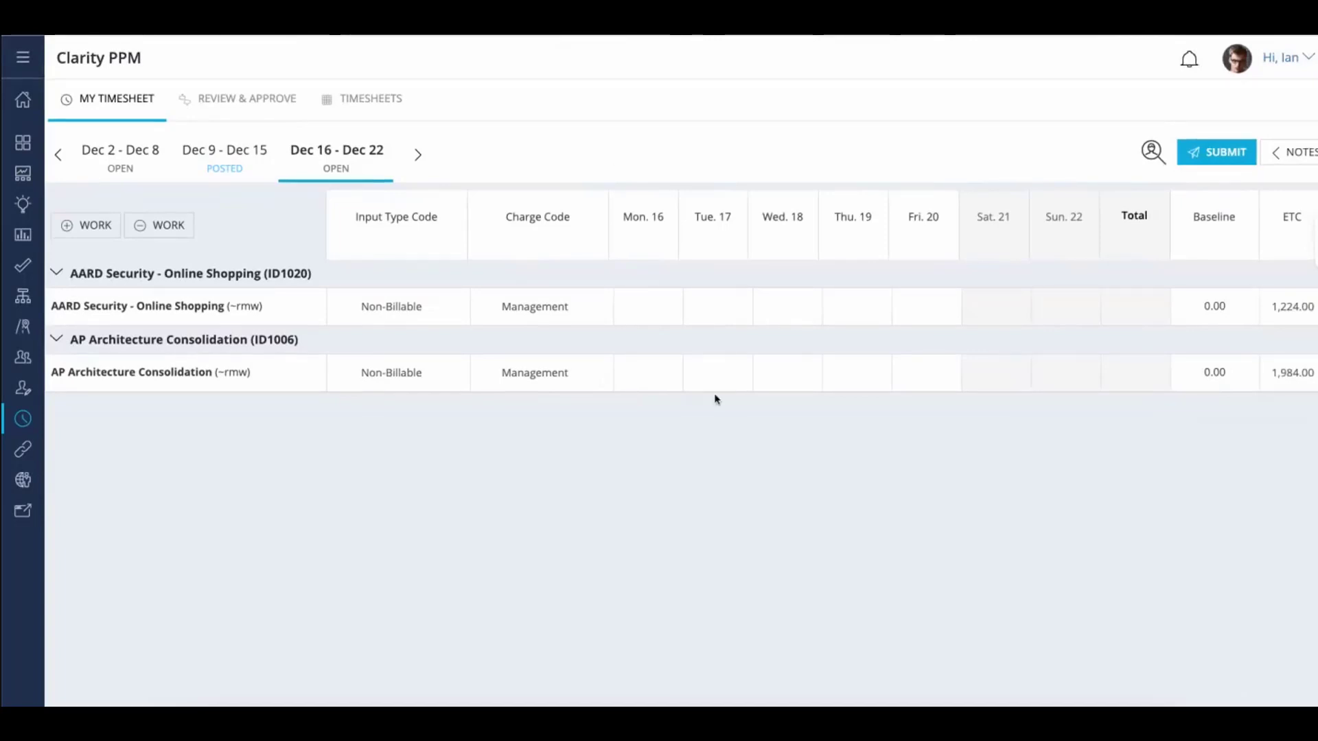
{"action": "left_click", "coordinate": [1308, 216]}
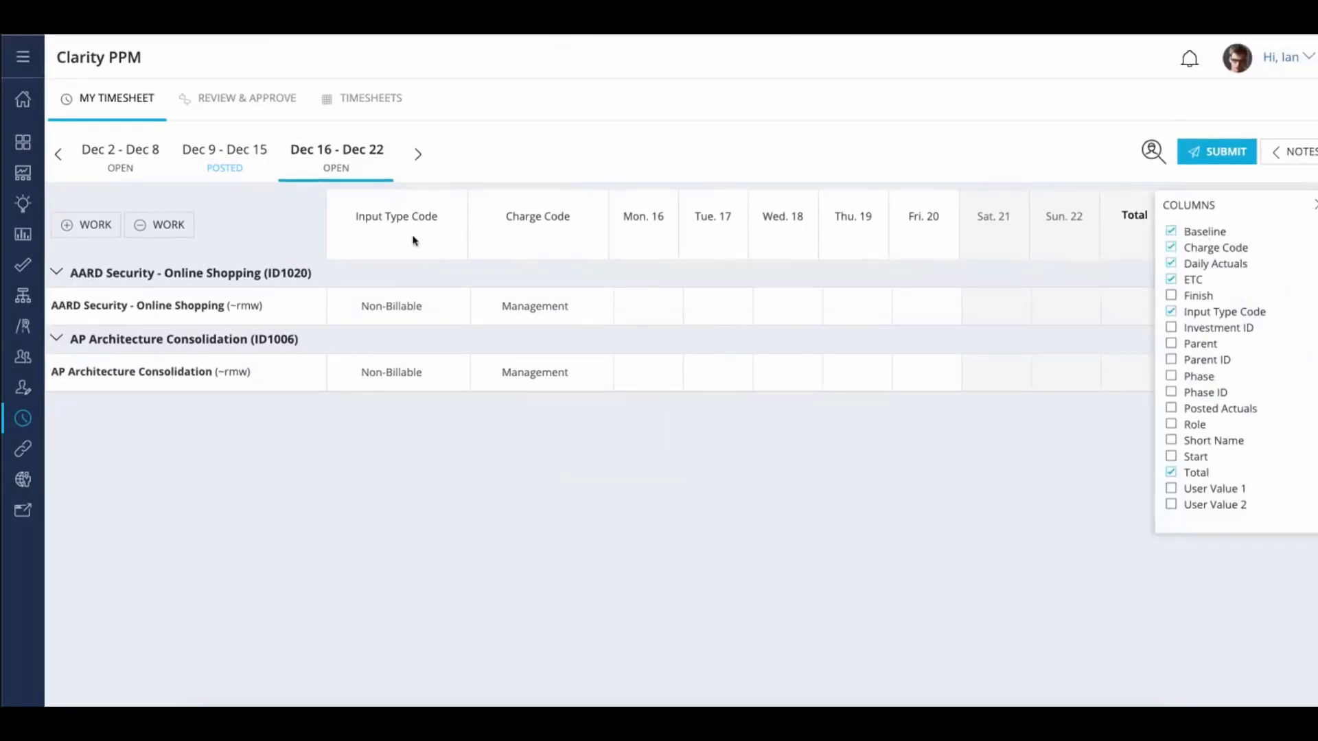
{"action": "left_click", "coordinate": [1314, 211]}
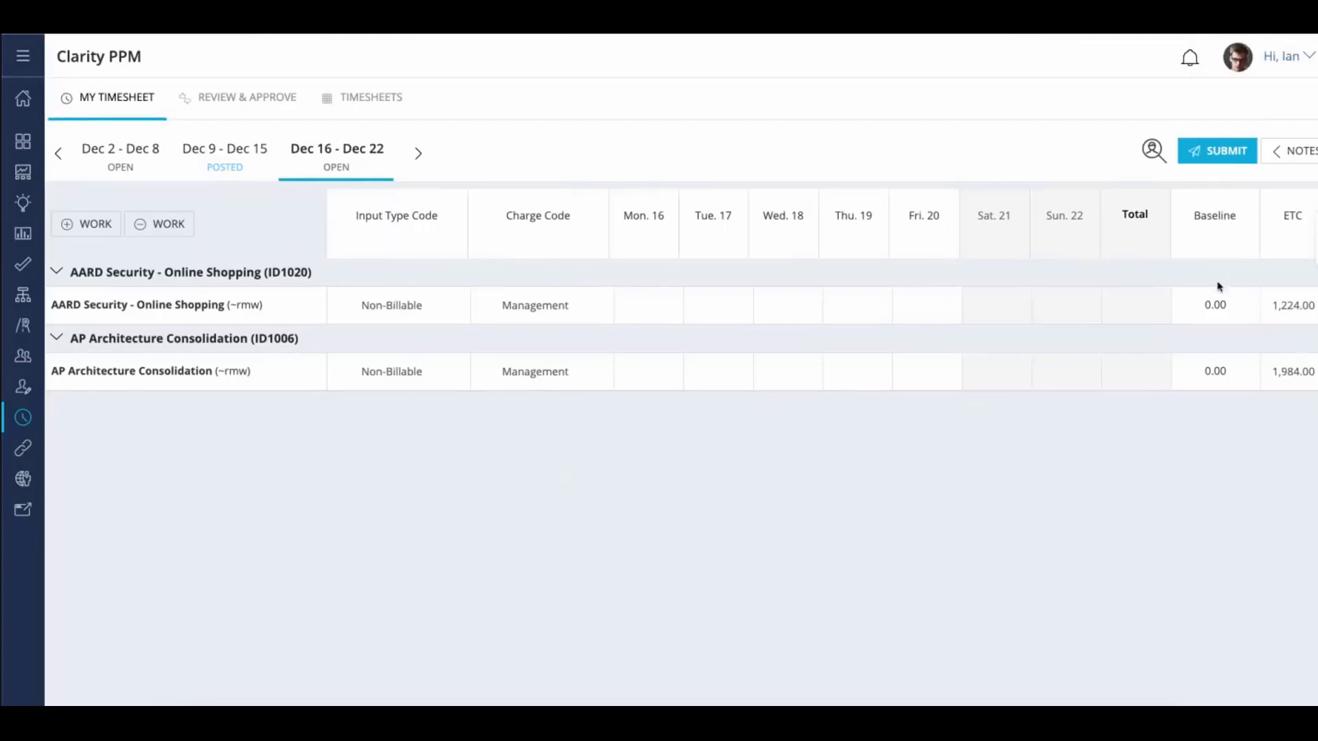
{"action": "left_click", "coordinate": [1315, 239]}
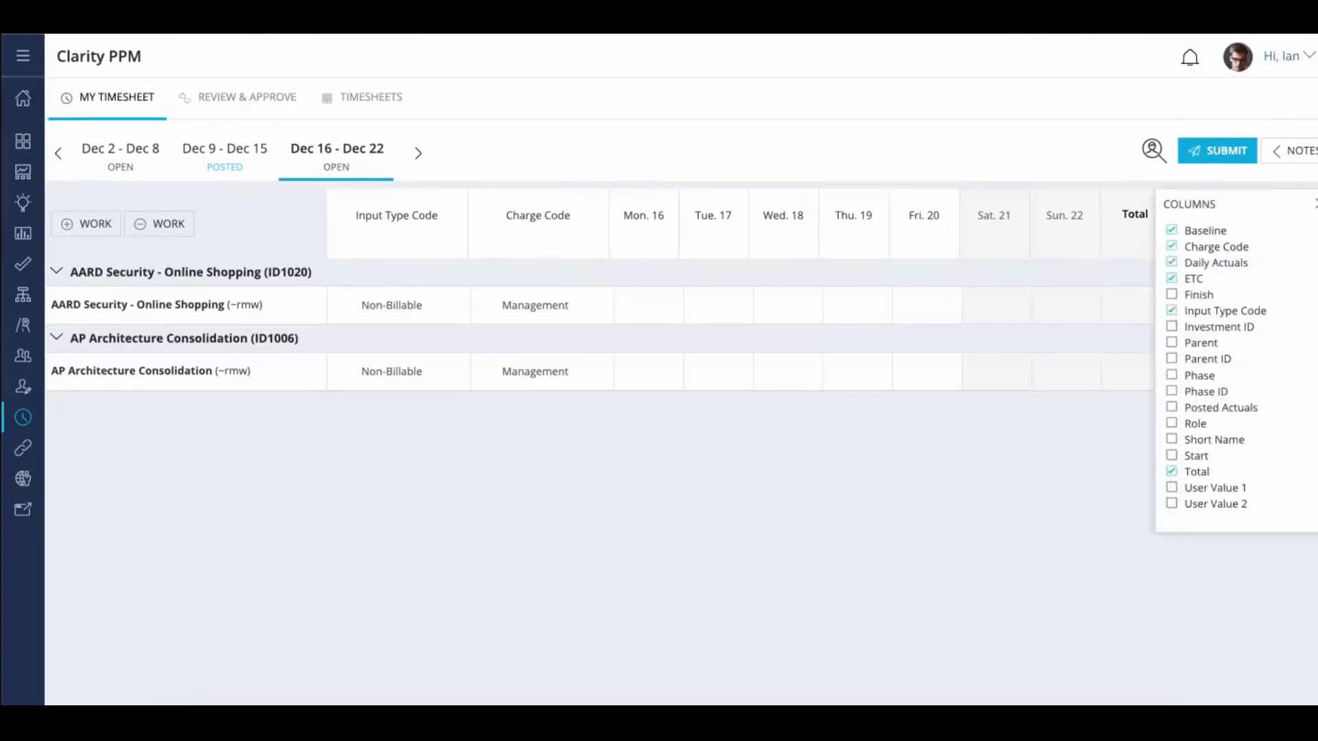
{"action": "left_click", "coordinate": [1316, 205]}
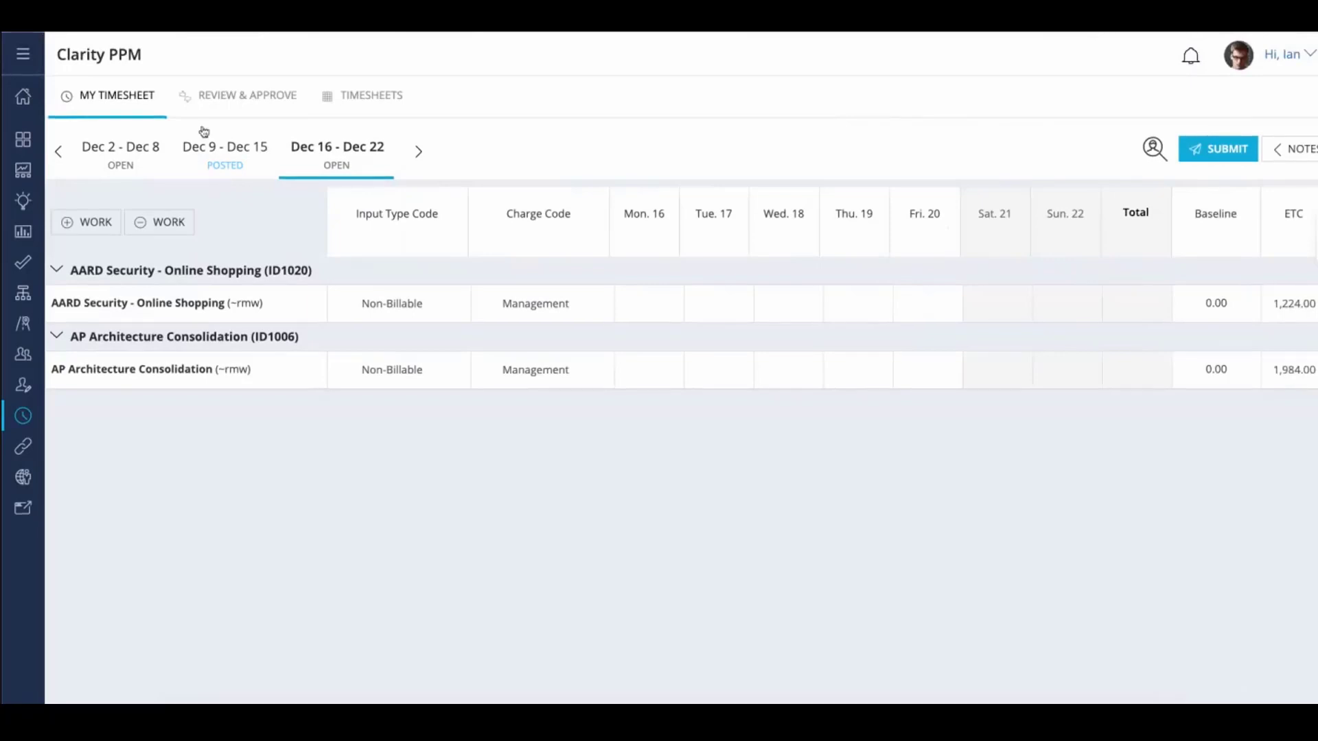
From the Timesheets grid, open the details of the approved Dec 9 - Dec 15 timesheet and go to the full timesheet.
{"action": "left_click", "coordinate": [354, 98]}
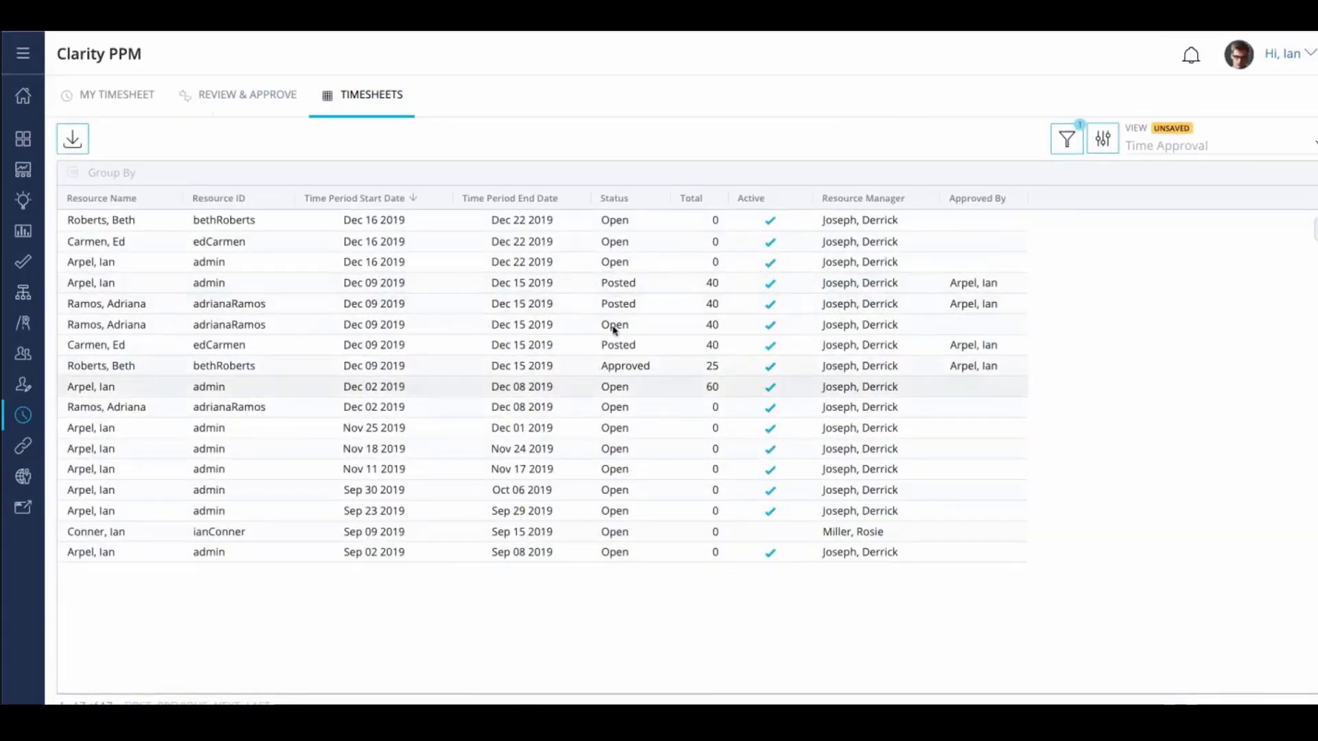
{"action": "left_click", "coordinate": [212, 367]}
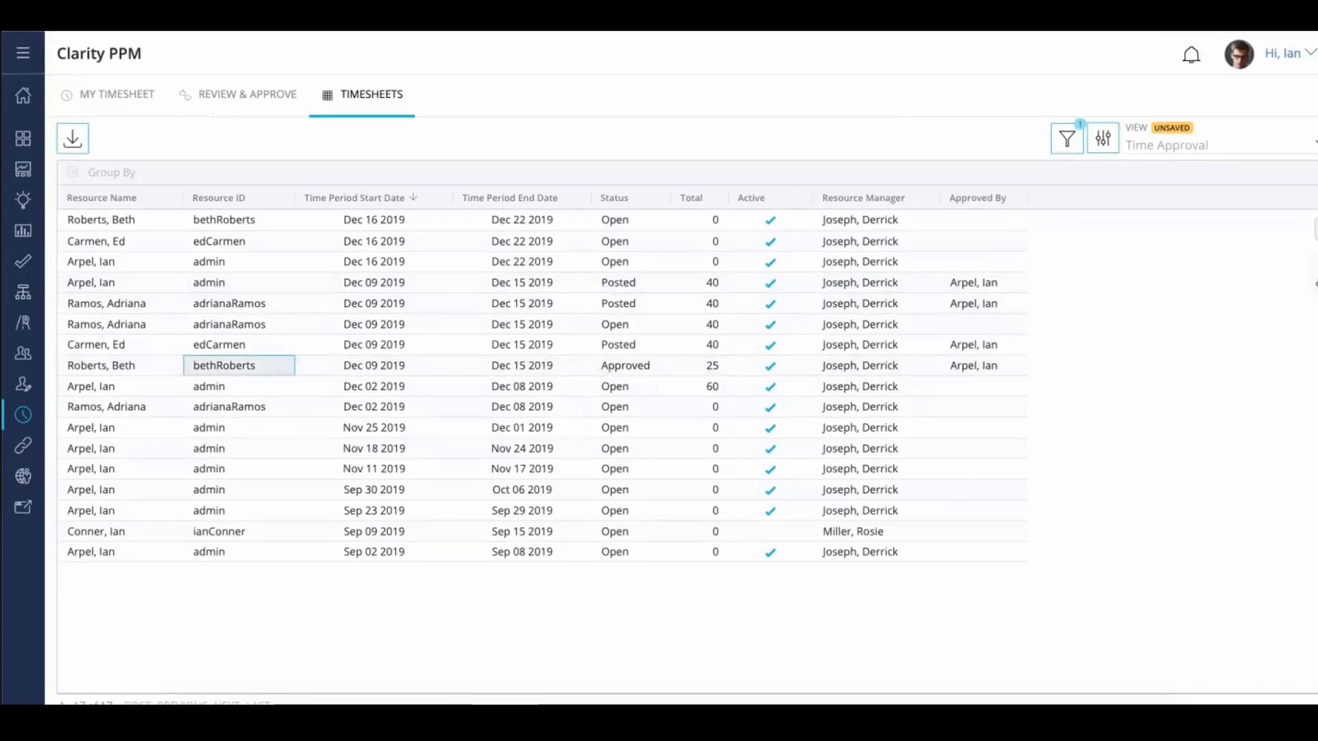
{"action": "left_click", "coordinate": [1316, 229]}
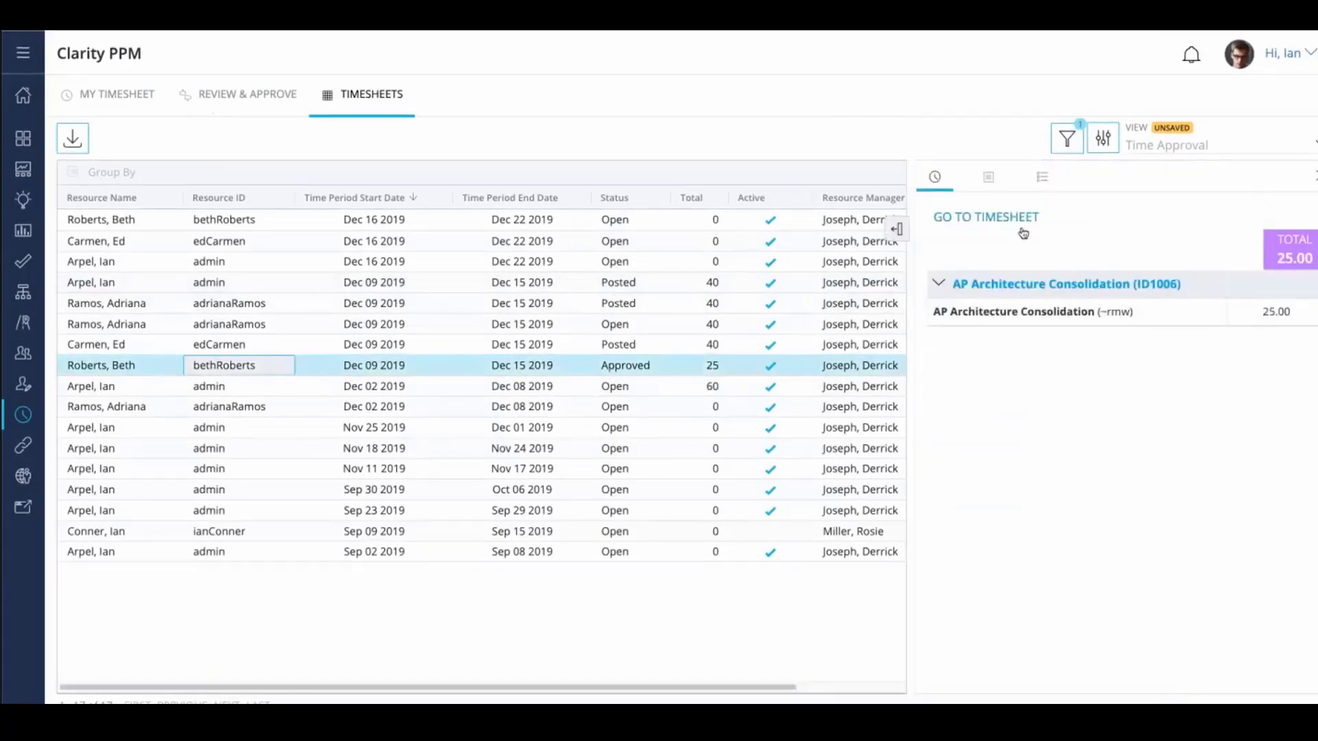
{"action": "left_click", "coordinate": [1010, 222]}
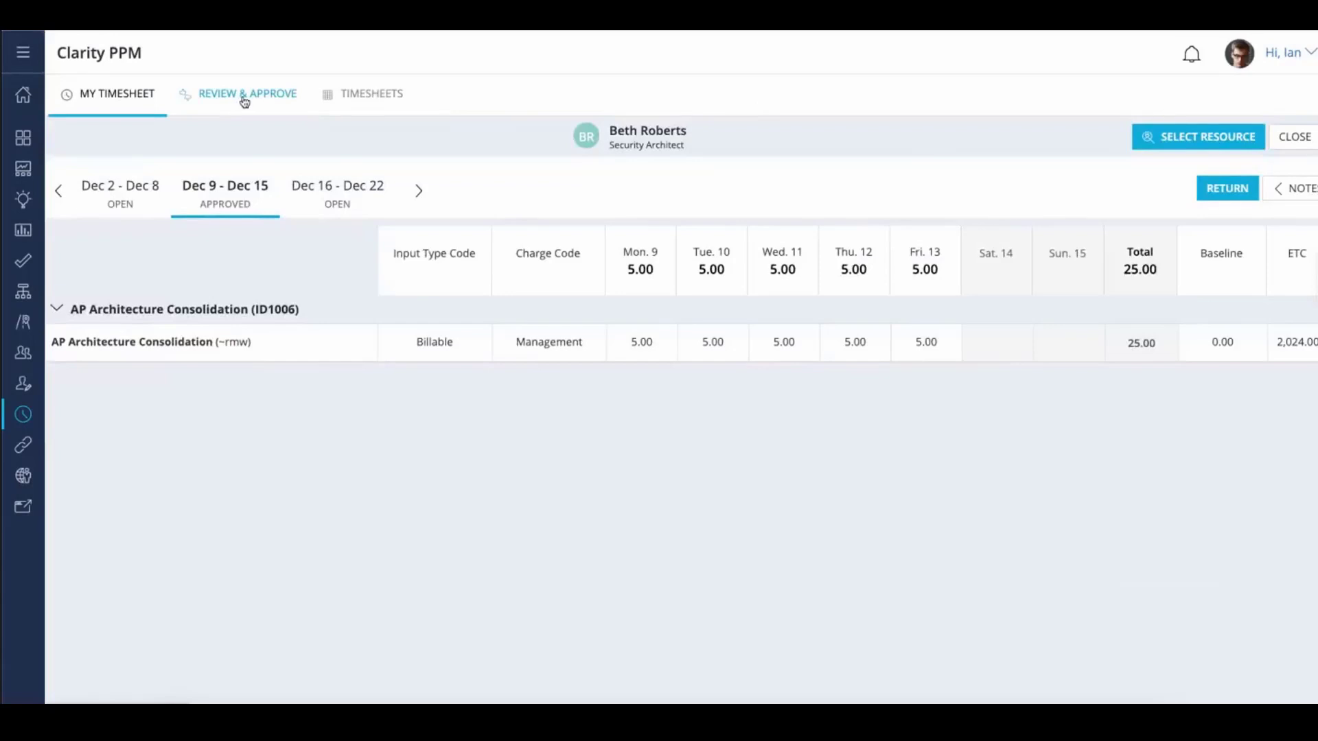
Return to the Timesheets grid, and switch to the Ideas list.
{"action": "left_click", "coordinate": [372, 94]}
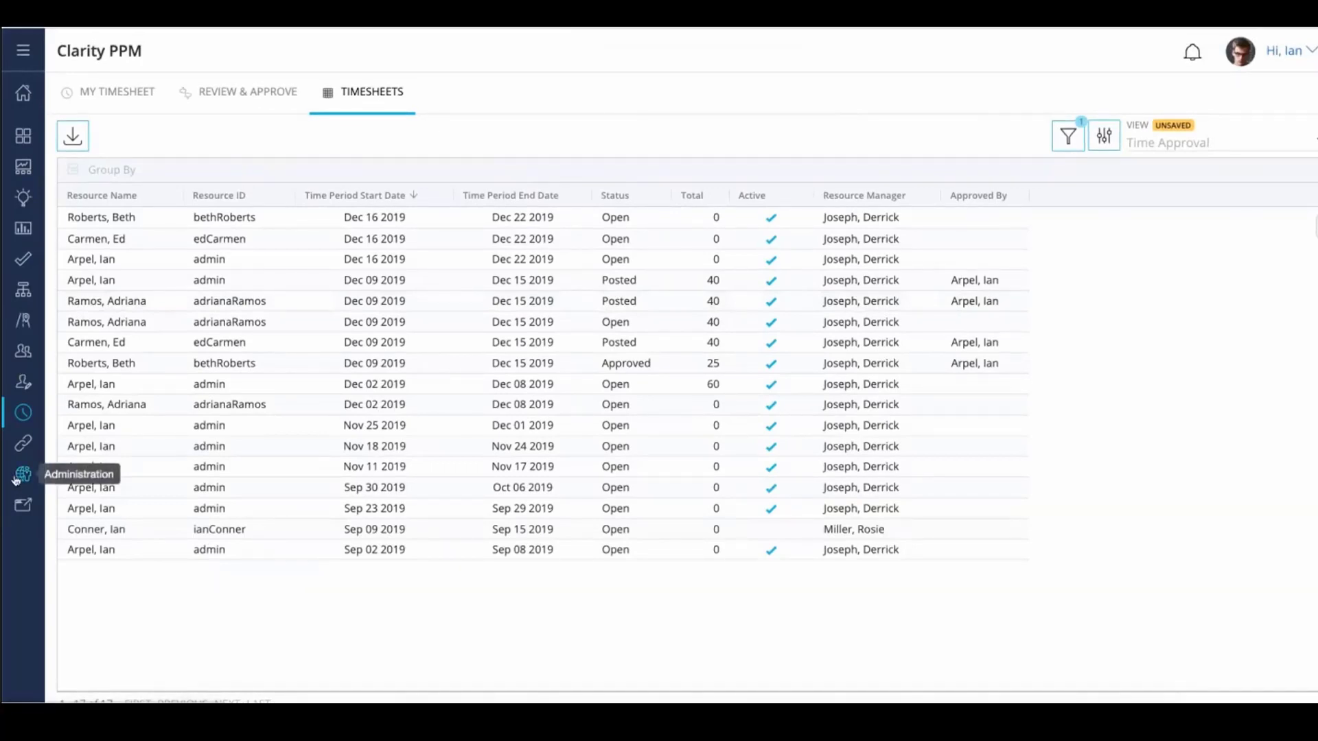
{"action": "left_click", "coordinate": [23, 199]}
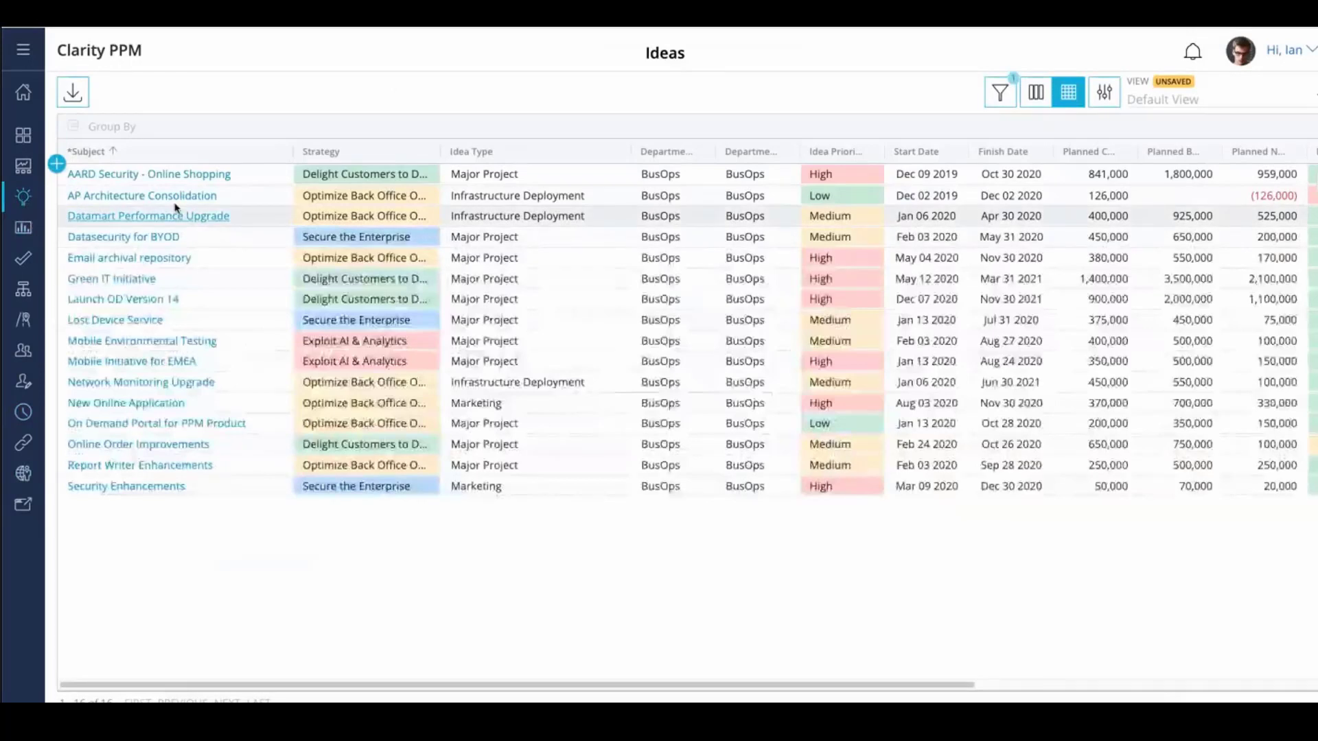
Open the AP Architecture Consolidation idea and display its Initial Cost Plan from the financials.
{"action": "left_click", "coordinate": [165, 197]}
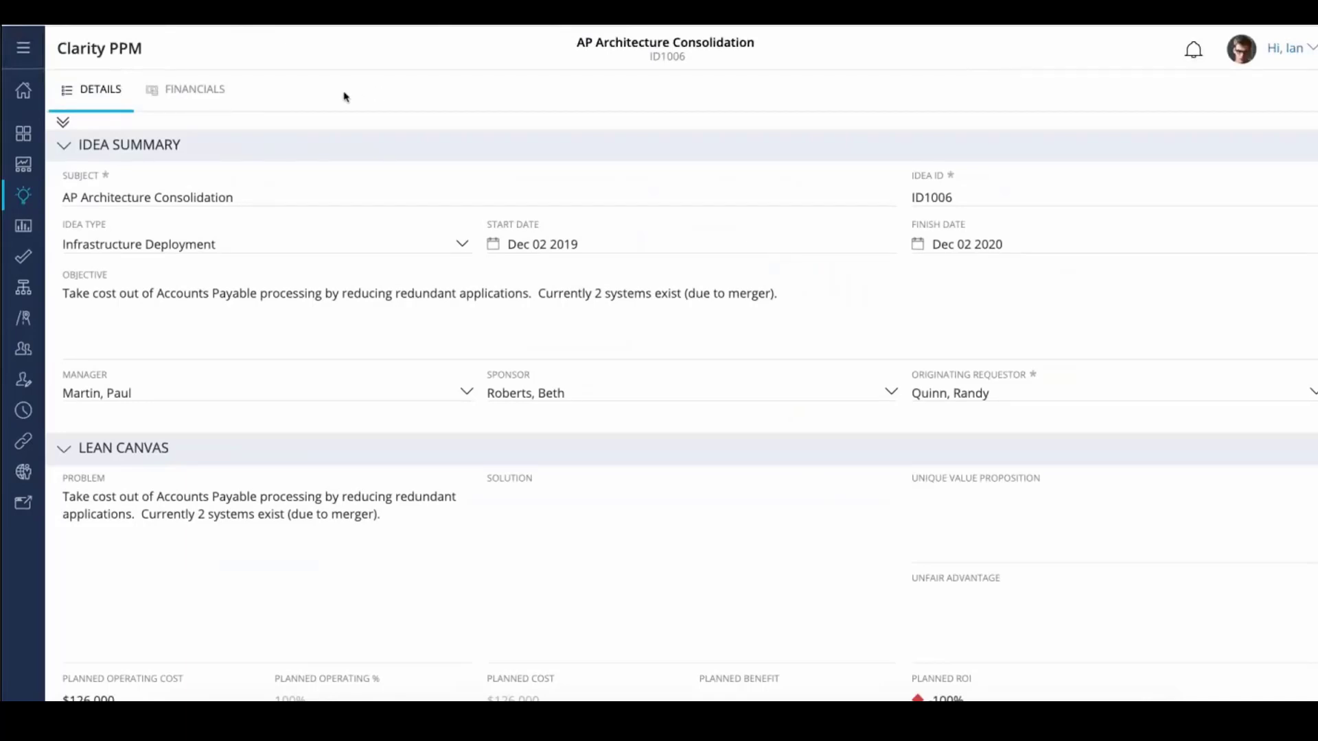
{"action": "left_click", "coordinate": [188, 102]}
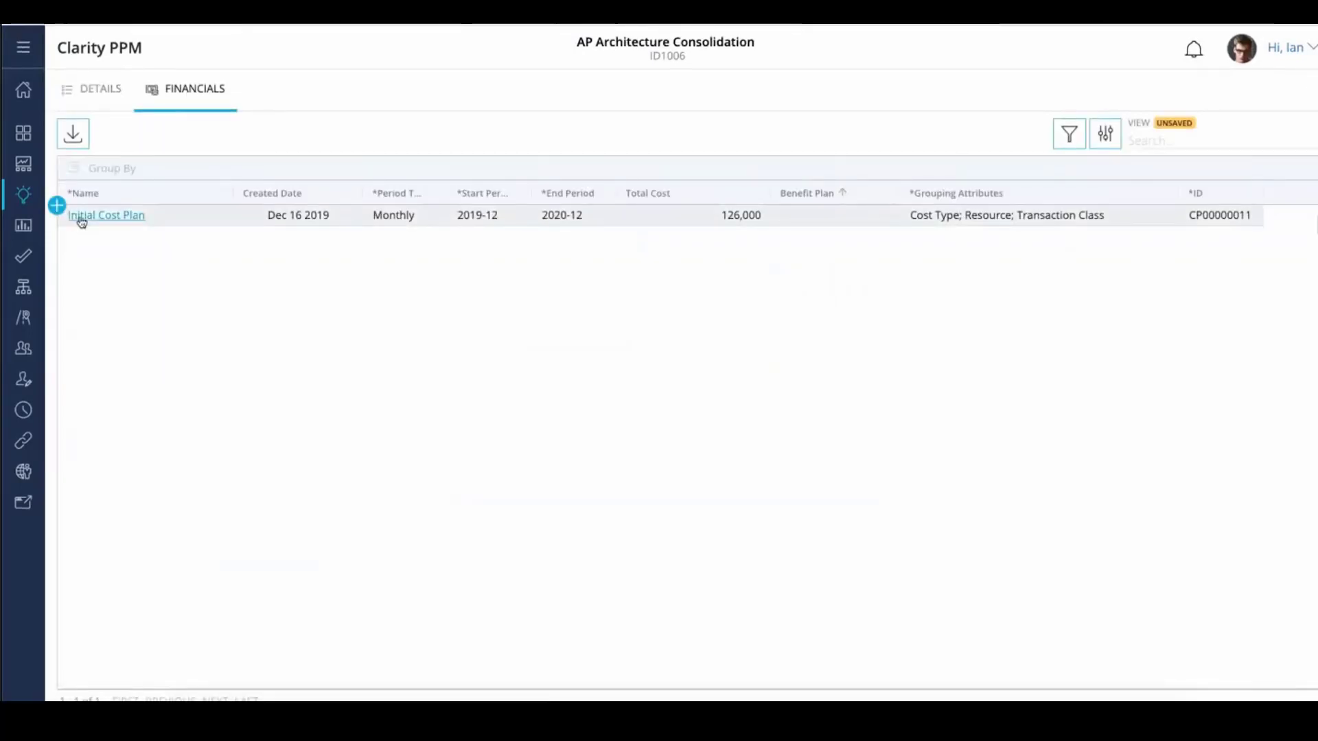
{"action": "left_click", "coordinate": [106, 215]}
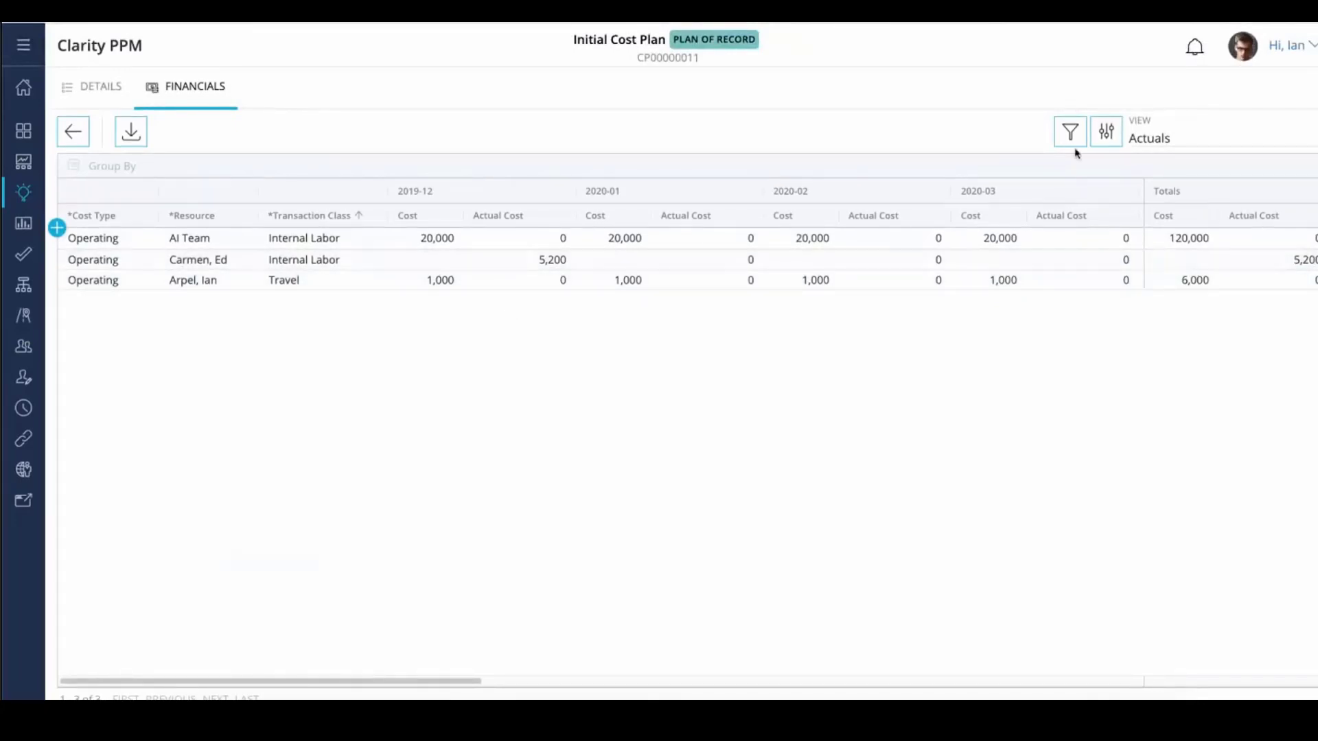
Examine the cost plan's selectable per-period metrics and its available Totals columns, leaving the selections as they are.
{"action": "left_click", "coordinate": [1106, 135]}
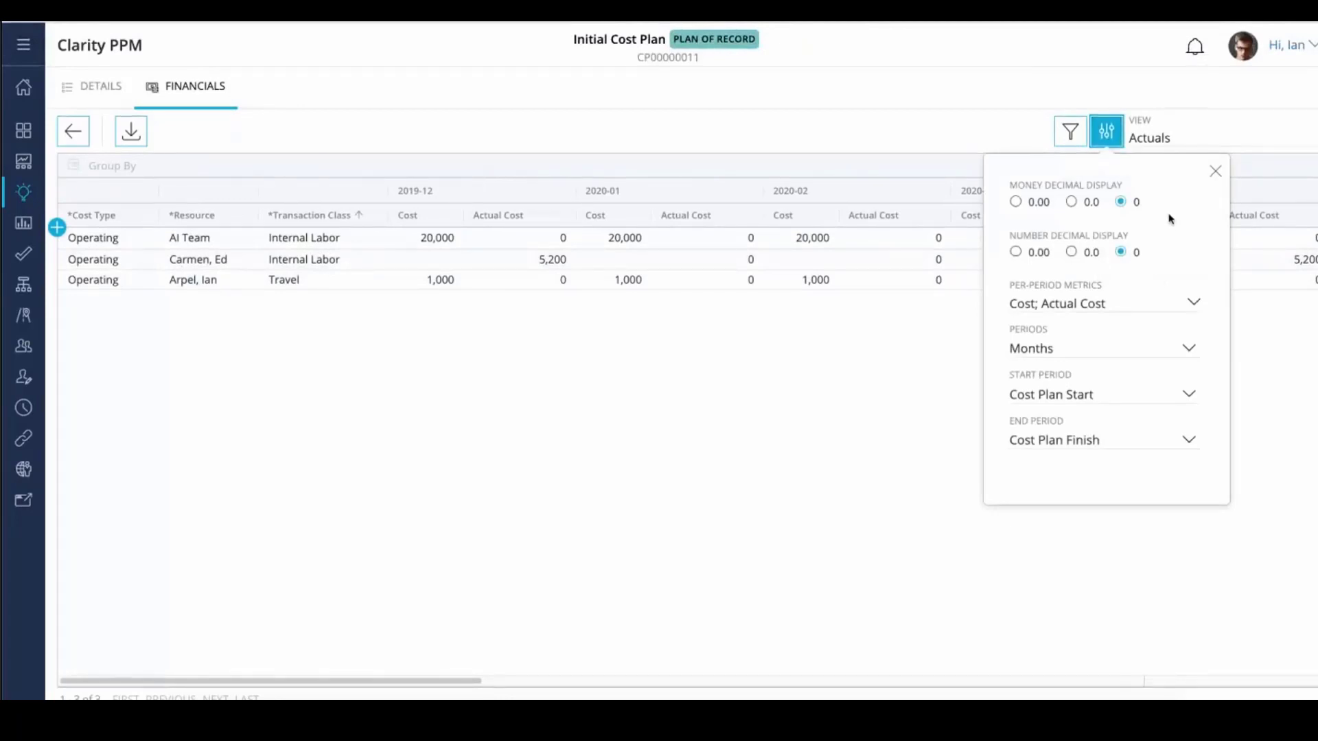
{"action": "left_click", "coordinate": [1196, 304]}
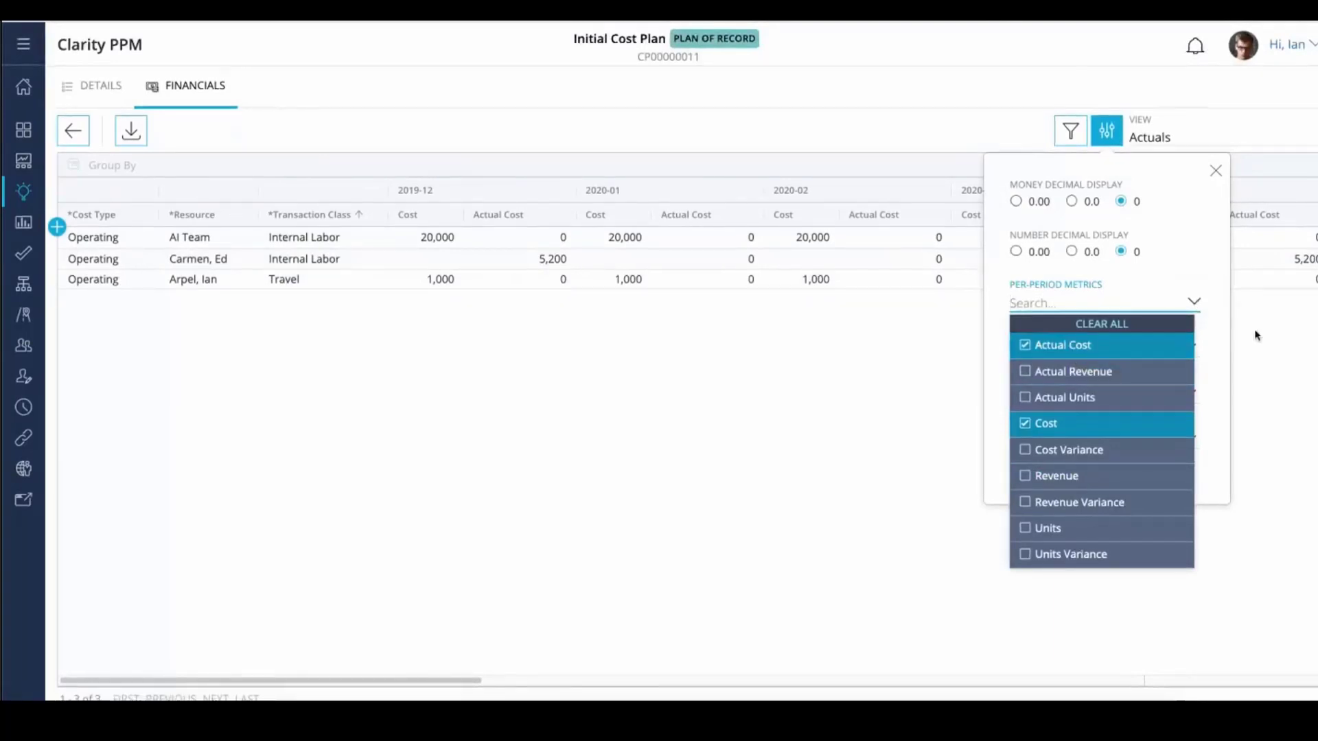
{"action": "left_click", "coordinate": [1209, 332]}
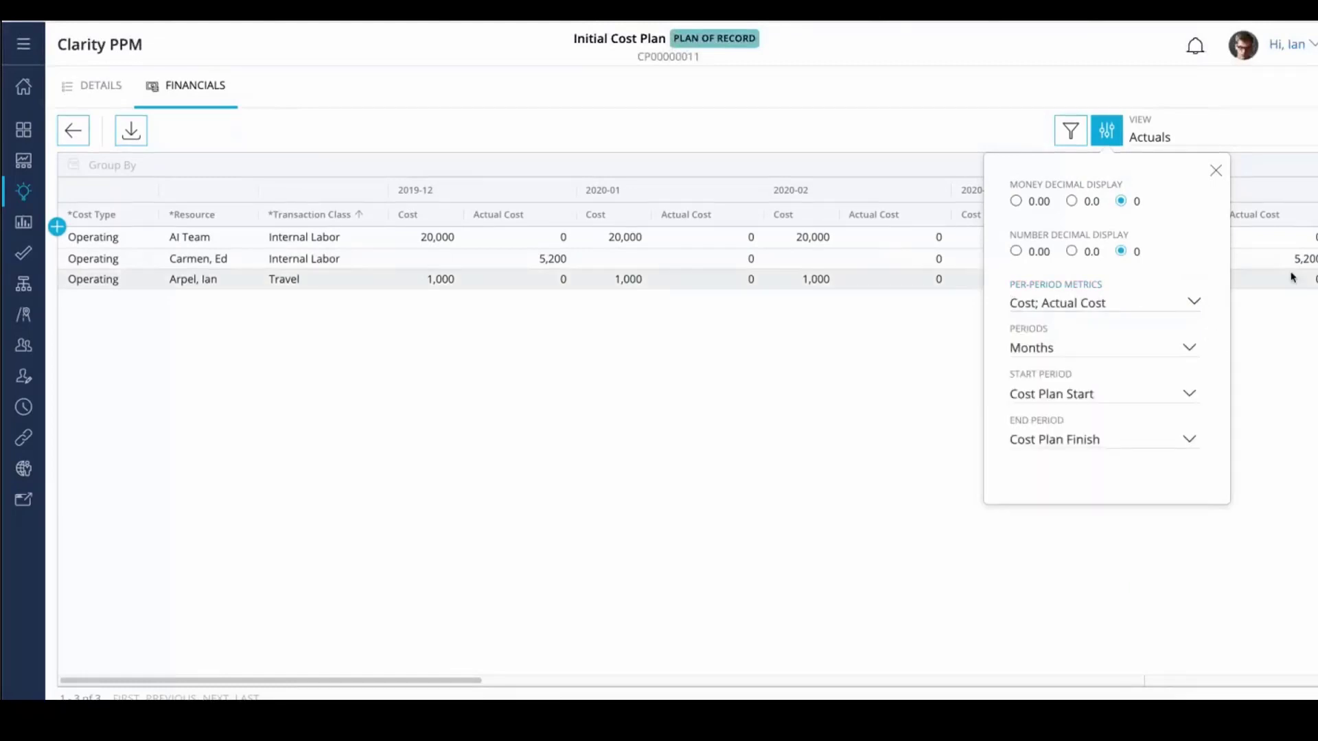
{"action": "left_click", "coordinate": [1313, 355]}
{"action": "left_click", "coordinate": [1313, 355]}
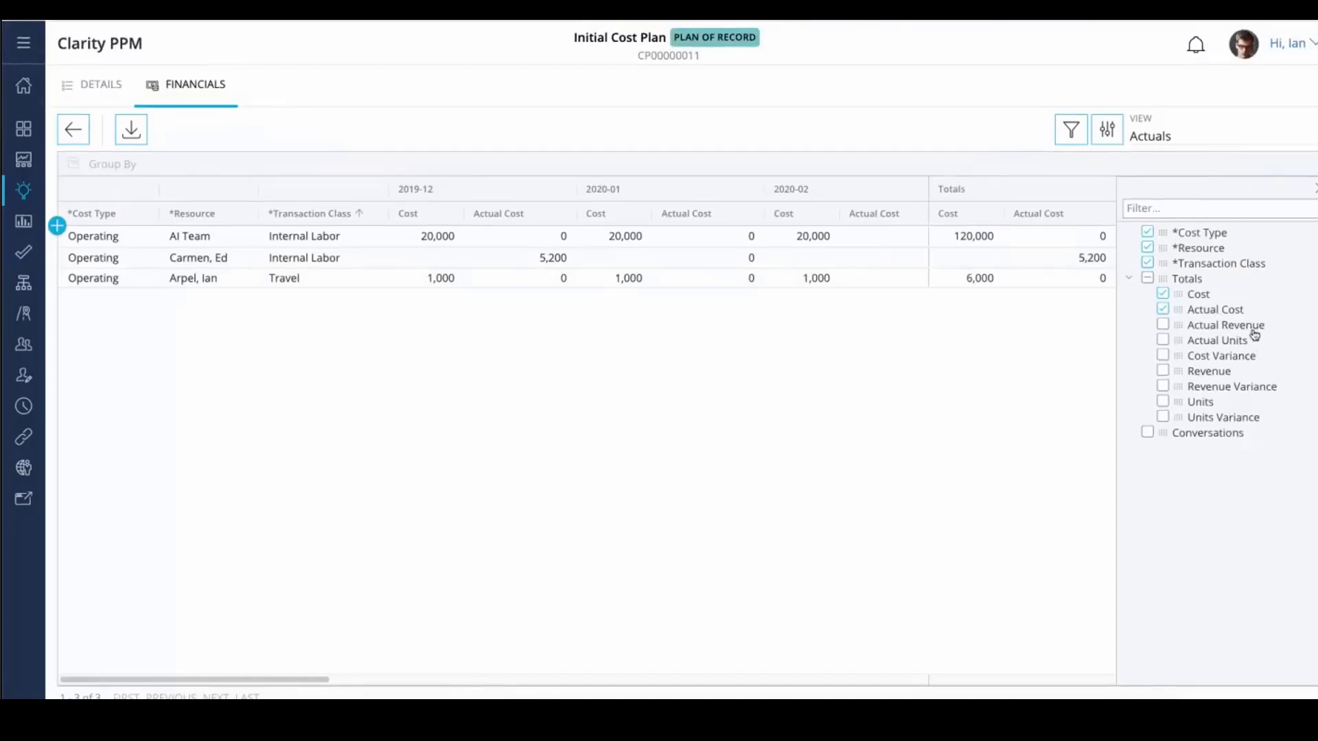
{"action": "left_click", "coordinate": [1314, 189]}
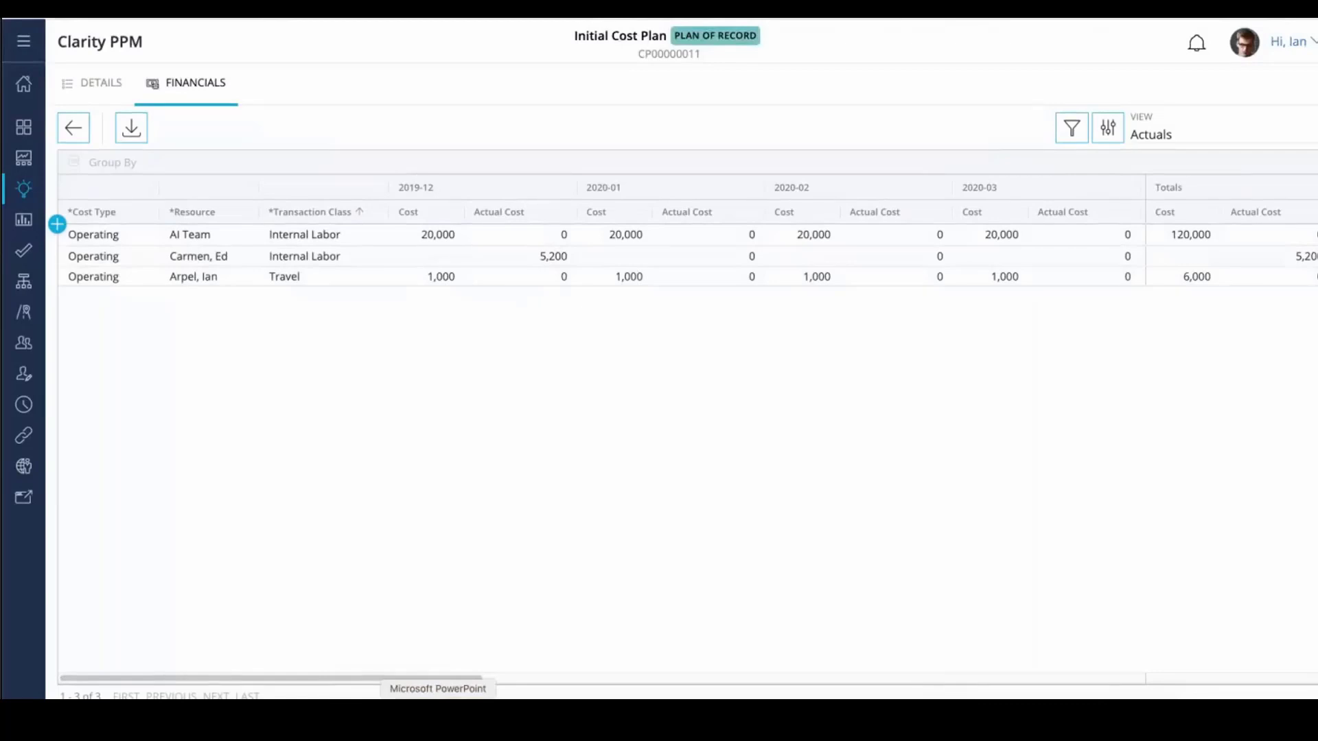
Switch to Microsoft PowerPoint and show slide 20, "Clarity PPM 15.7.1 – Timesheet Updates: Internal & Partner Only".
{"action": "left_click", "coordinate": [438, 698]}
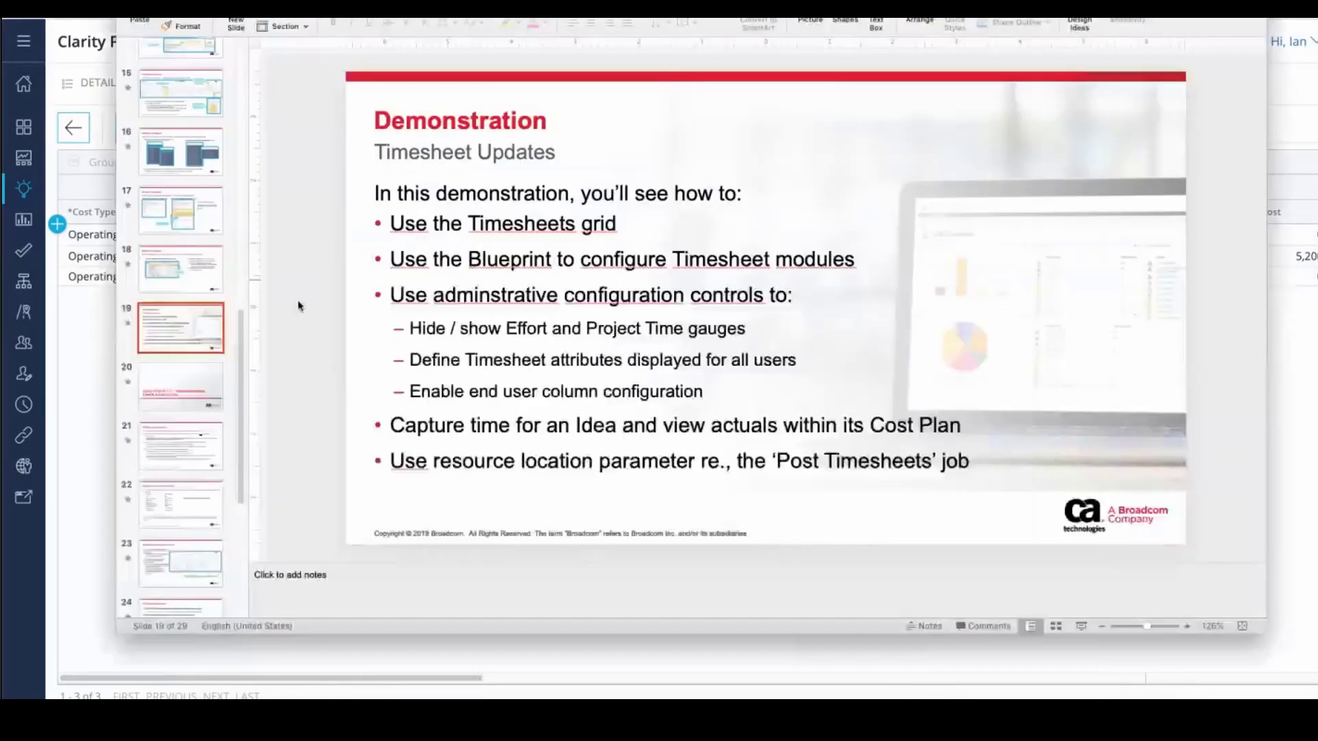
{"action": "left_click", "coordinate": [170, 393]}
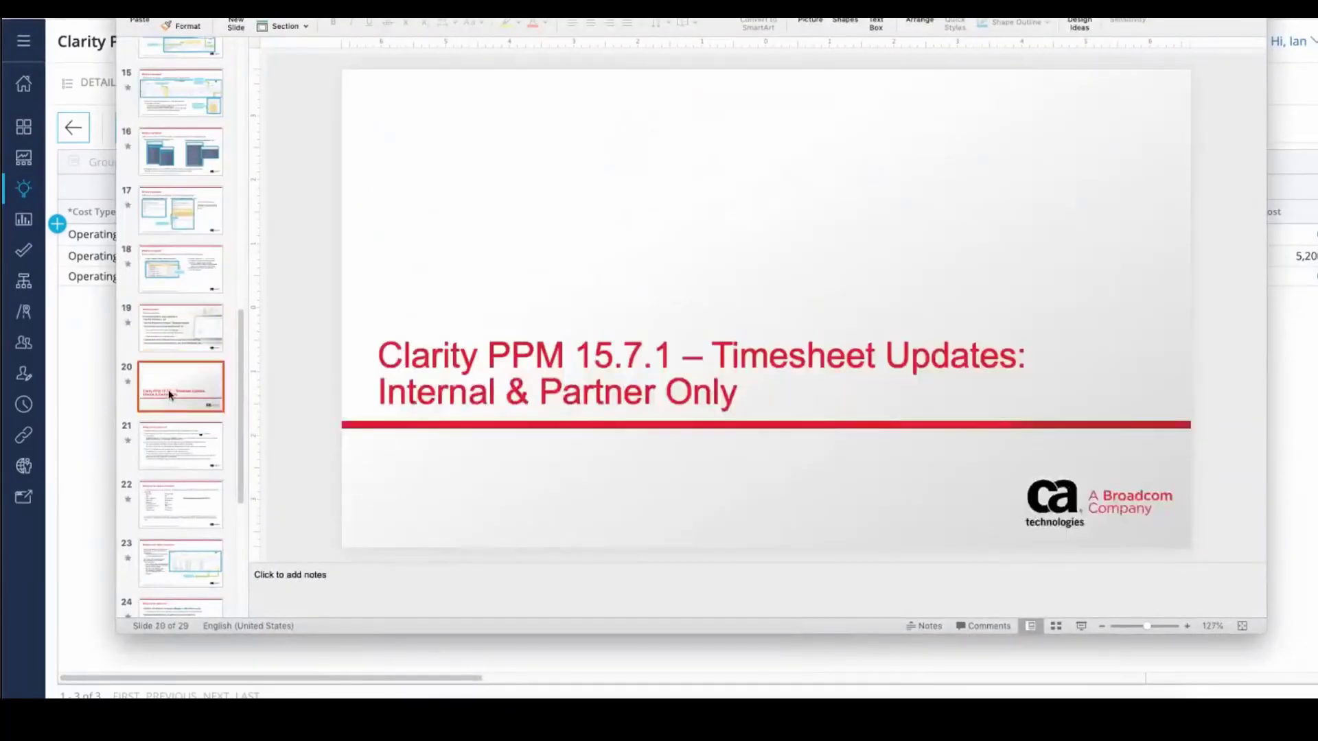